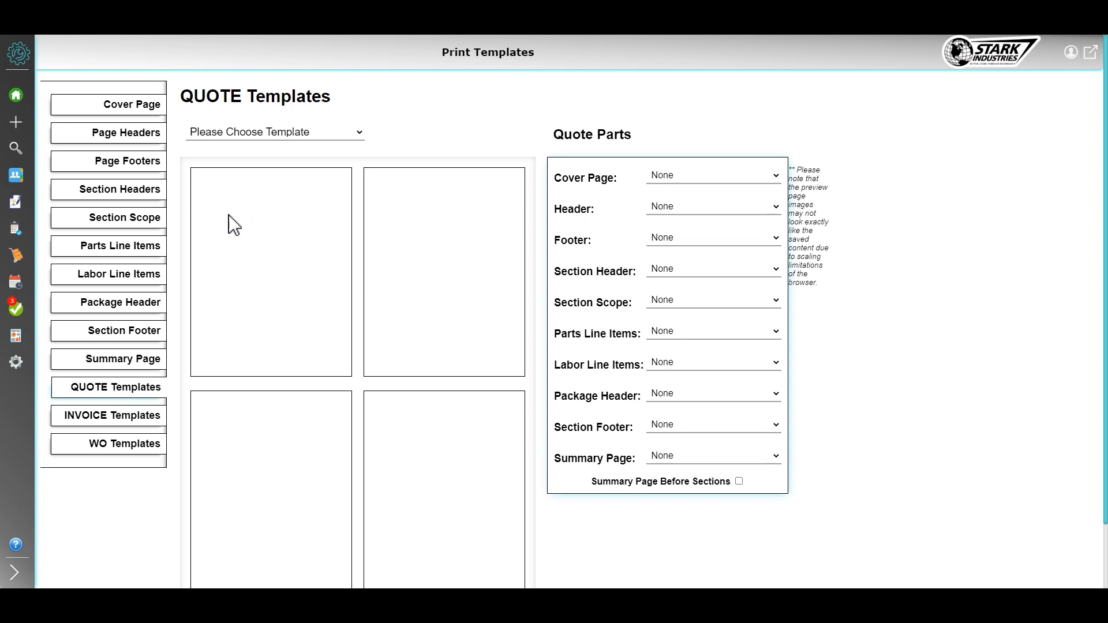
Step: Open the Parts Line Items templates and load the Standard Product Template
{"action": "left_click", "coordinate": [116, 245]}
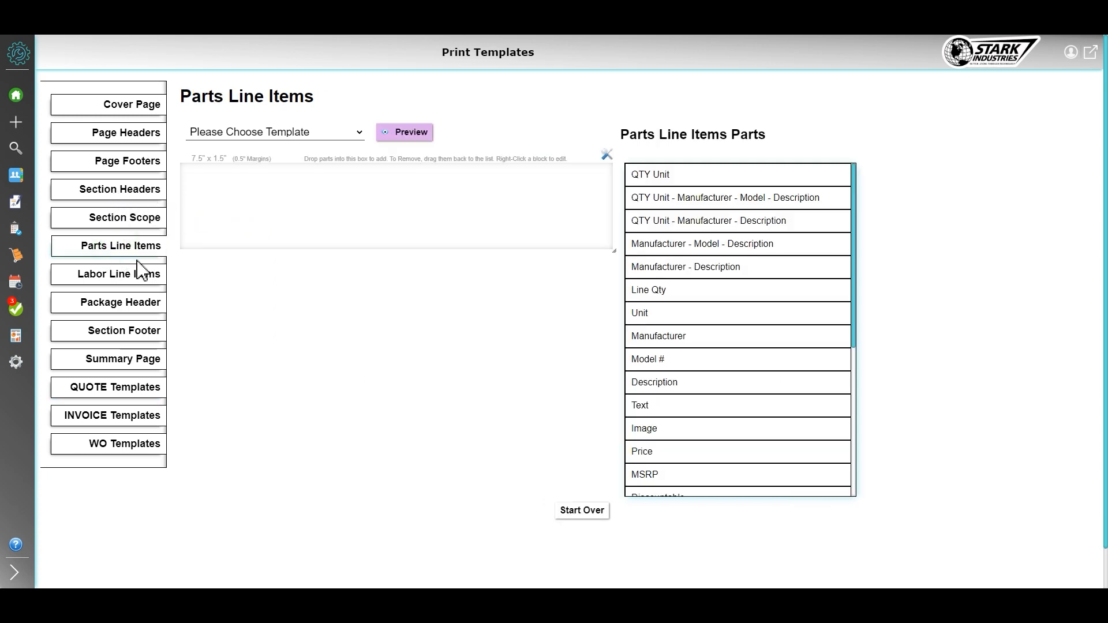
{"action": "left_click", "coordinate": [283, 137]}
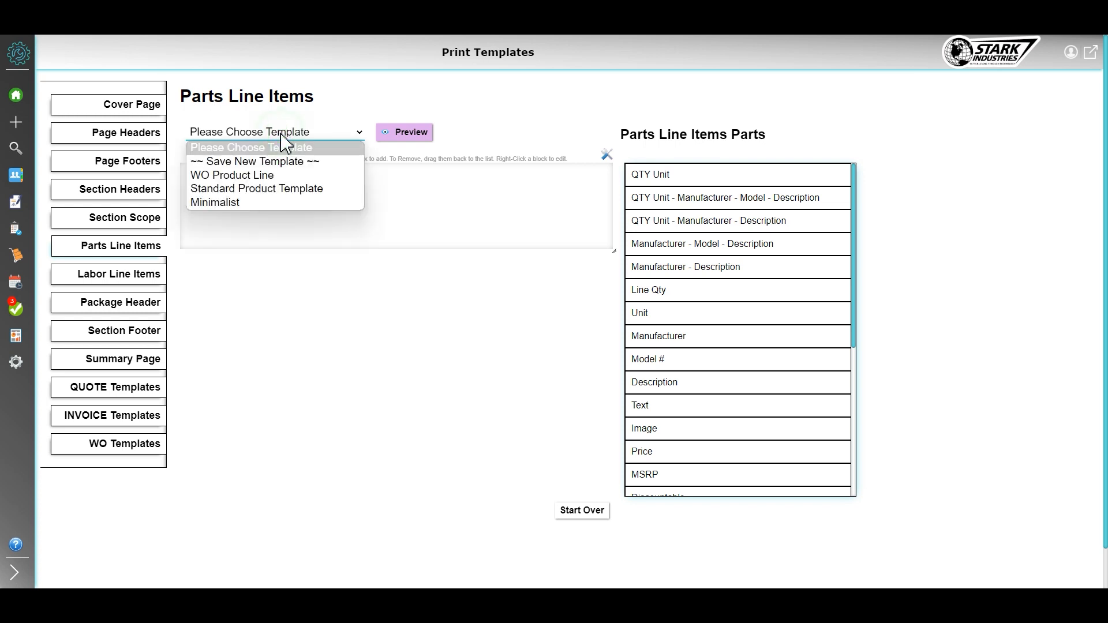
{"action": "left_click", "coordinate": [257, 190]}
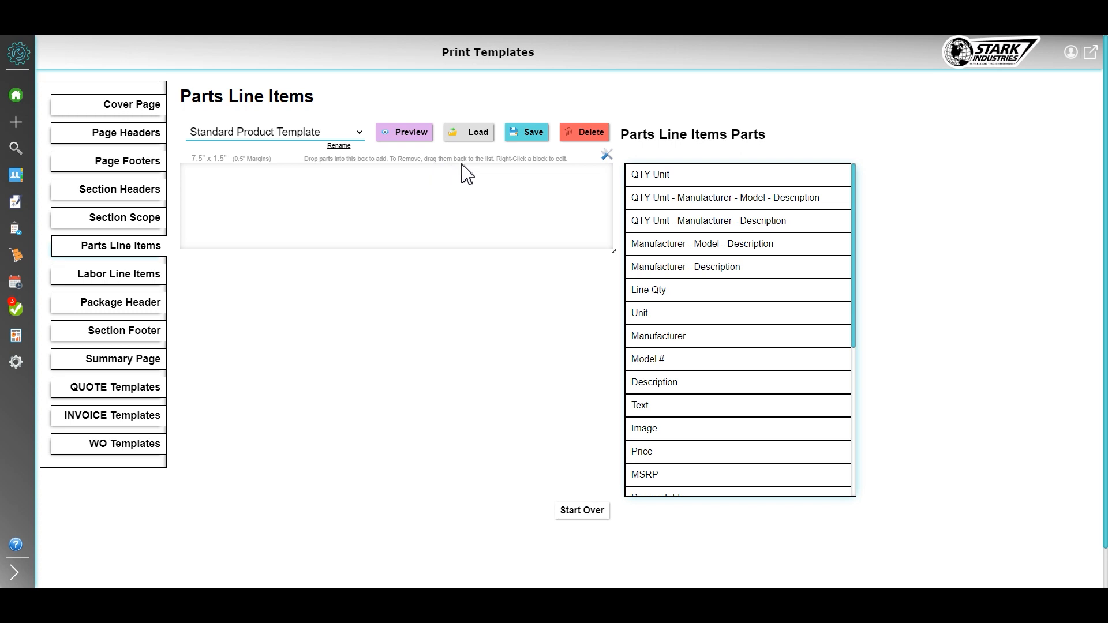
{"action": "left_click", "coordinate": [478, 131]}
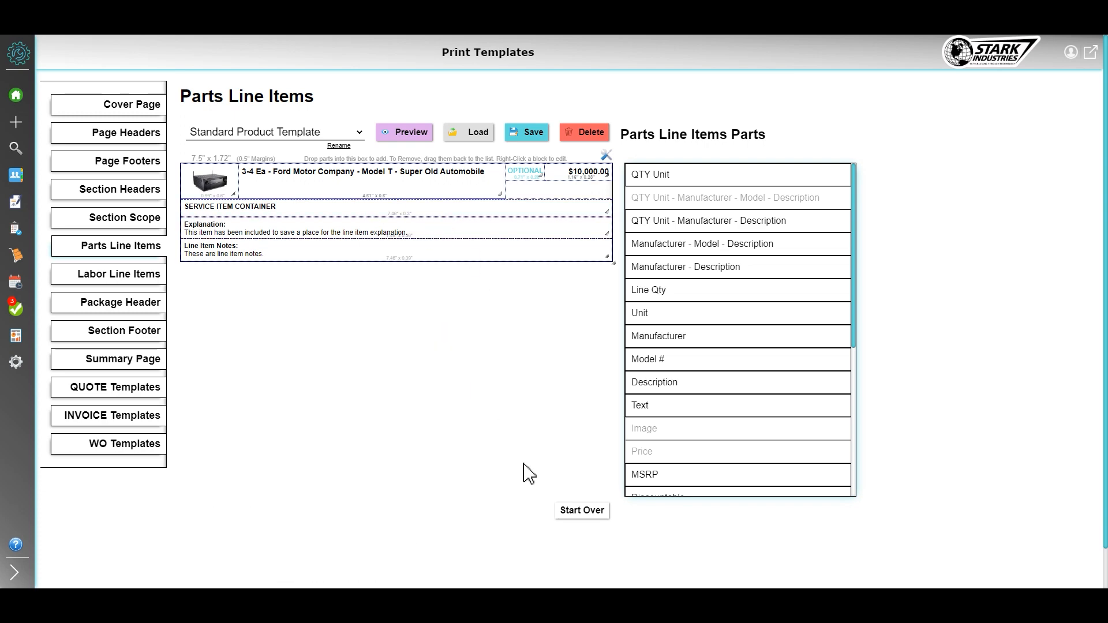
Step: Start over by clearing the loaded template, and enlarge the empty parts line item container to about 3.65 inches high
{"action": "left_click", "coordinate": [587, 510]}
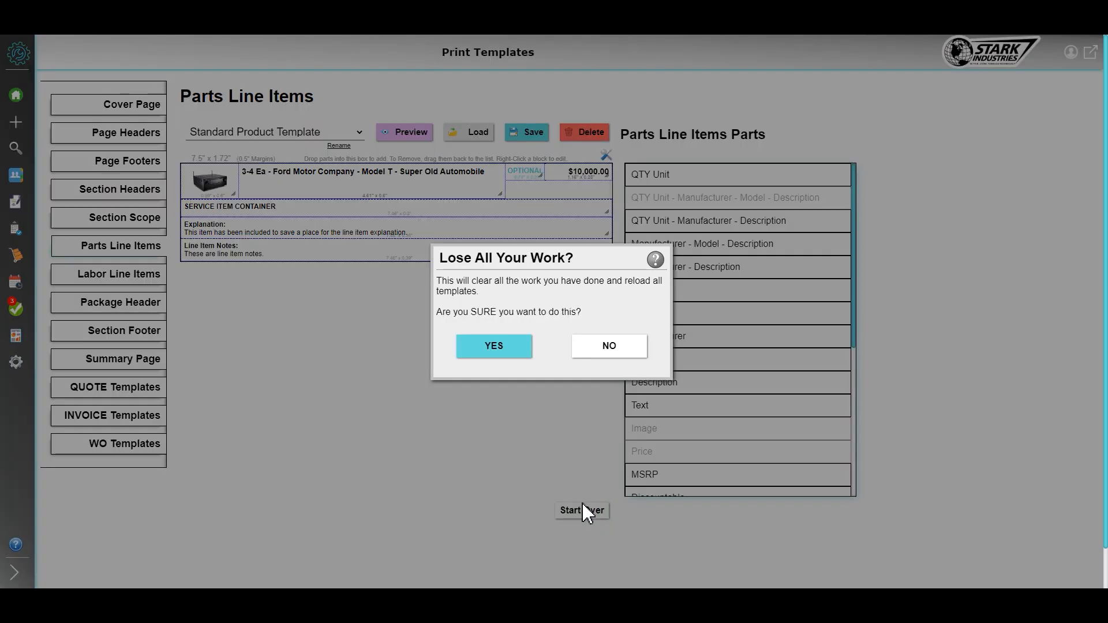
{"action": "left_click", "coordinate": [492, 348]}
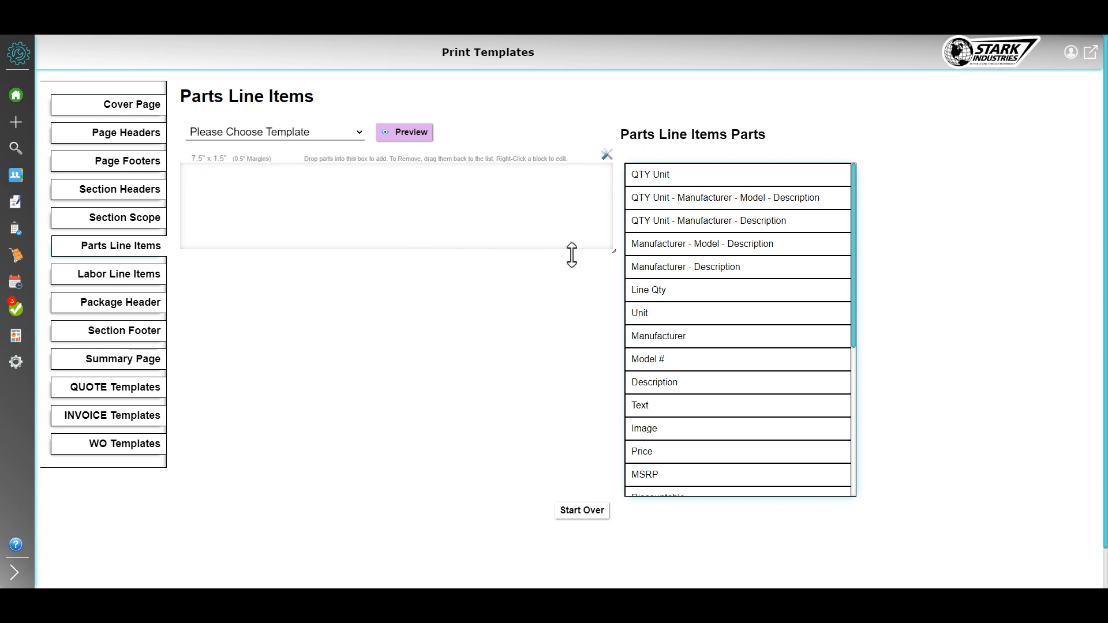
{"action": "left_click_drag", "start_coordinate": [611, 251], "coordinate": [577, 375]}
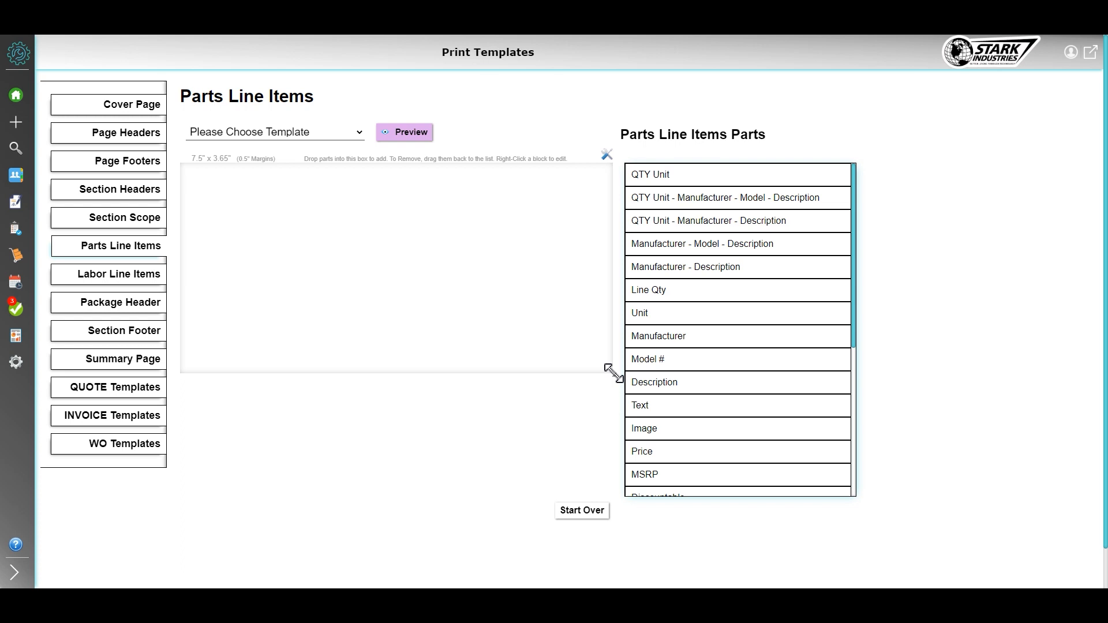
{"action": "scroll", "coordinate": [684, 335], "scroll_direction": "down", "scroll_amount": 1}
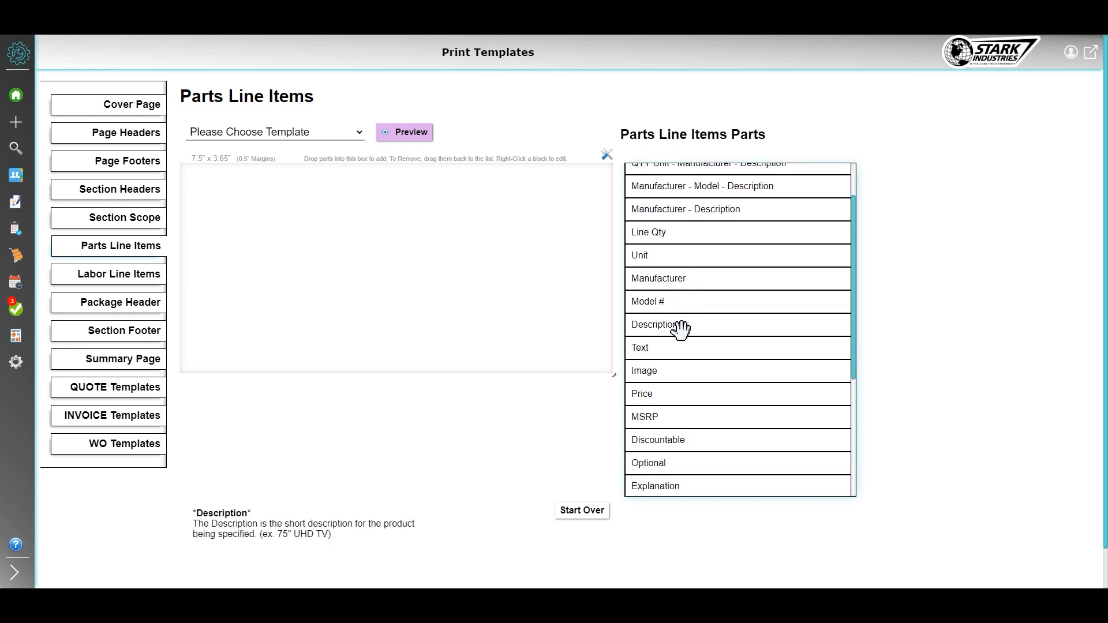
{"action": "scroll", "coordinate": [681, 329], "scroll_direction": "down", "scroll_amount": 2}
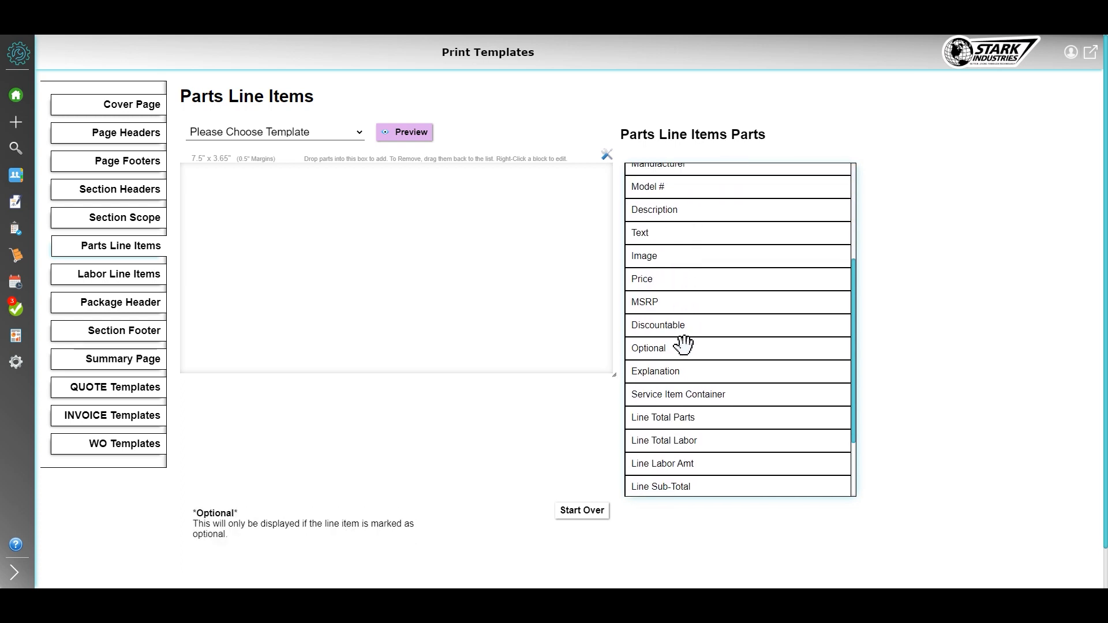
{"action": "scroll", "coordinate": [682, 343], "scroll_direction": "up", "scroll_amount": 3}
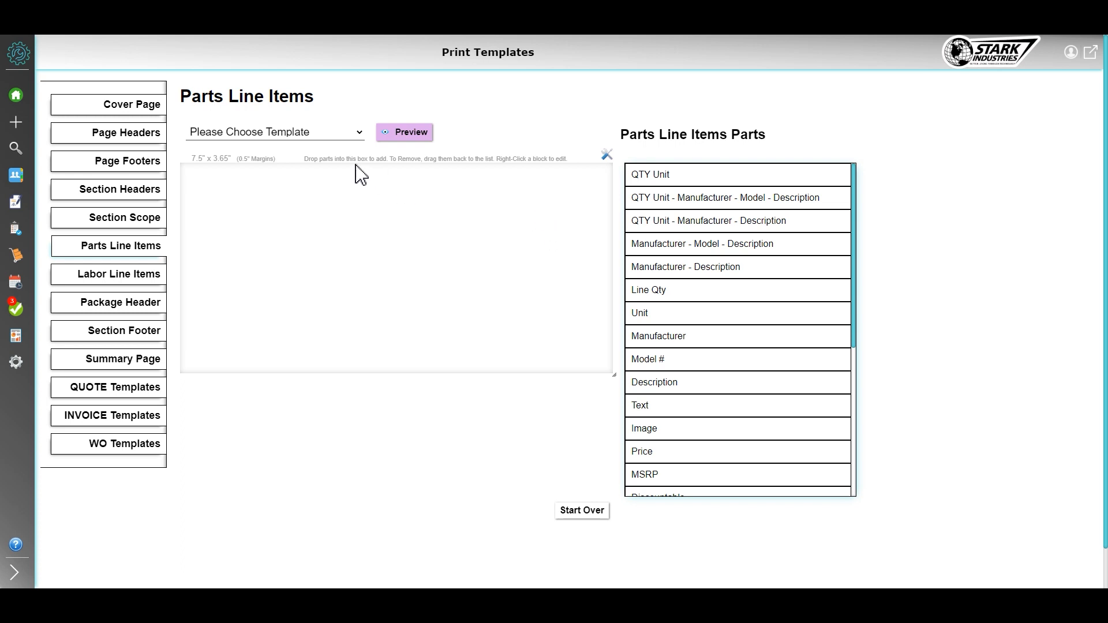
Step: Open the container block's properties, try a dark red background colour, and set it back to white
{"action": "left_click", "coordinate": [606, 156]}
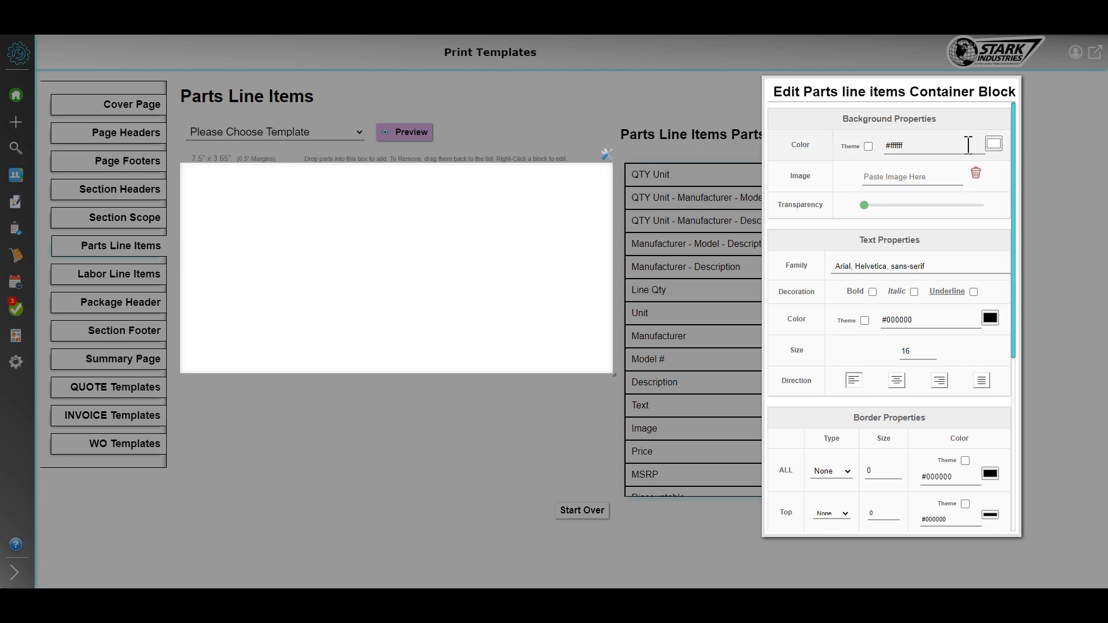
{"action": "left_click", "coordinate": [993, 144]}
{"action": "left_click", "coordinate": [955, 193]}
{"action": "left_click", "coordinate": [842, 183]}
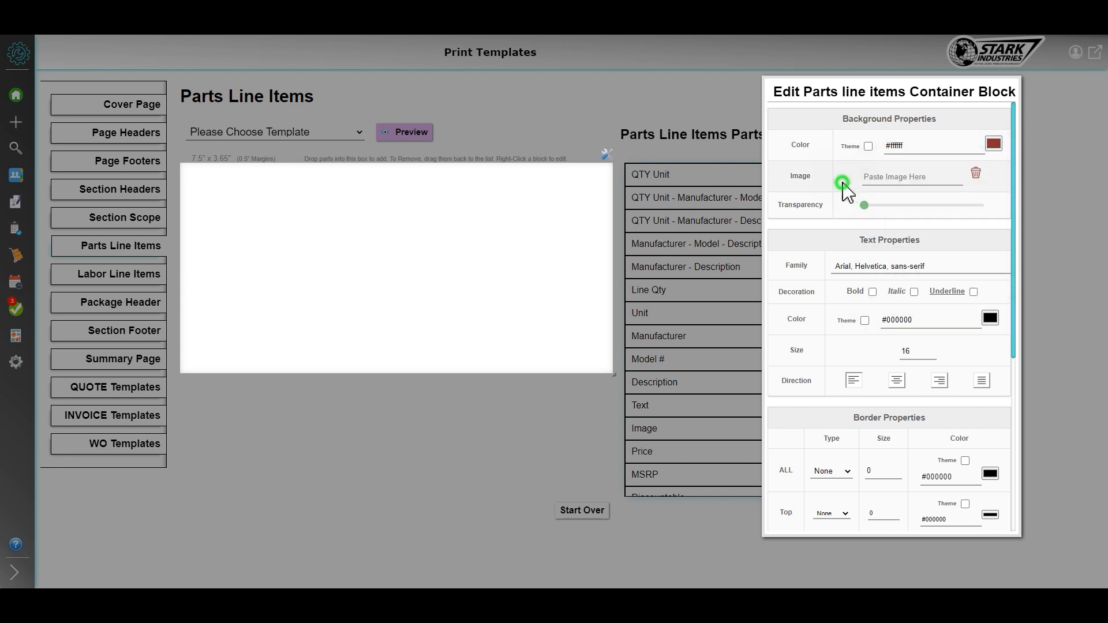
{"action": "left_click", "coordinate": [994, 144]}
{"action": "left_click_drag", "start_coordinate": [867, 155], "coordinate": [864, 143]}
{"action": "left_click", "coordinate": [835, 162]}
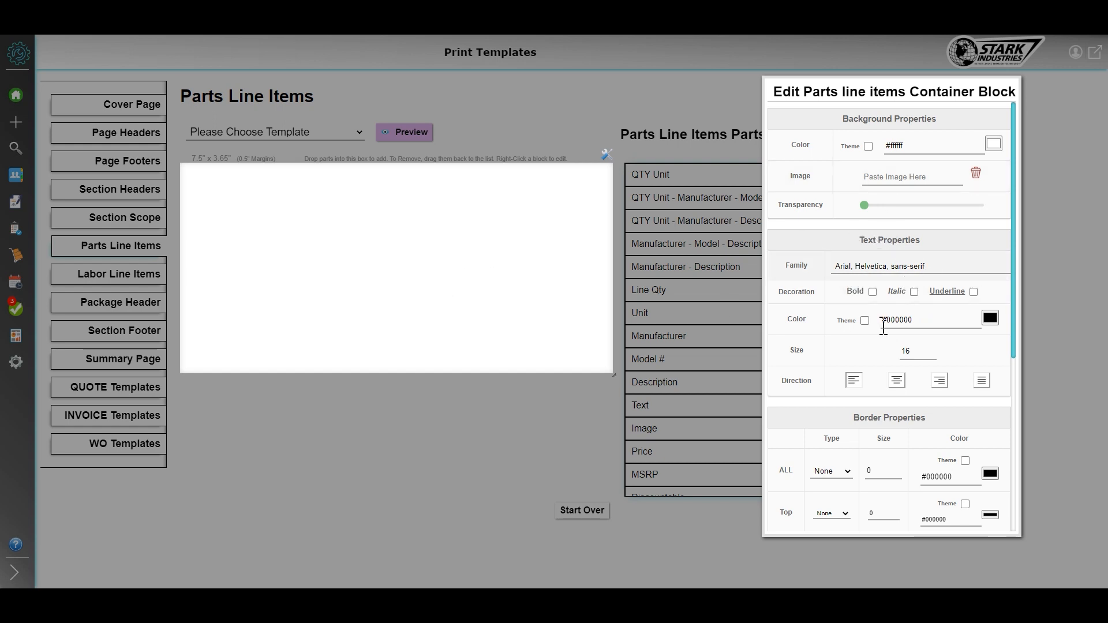
Step: Review the container block's border, margin, padding and manual CSS settings, and close its properties
{"action": "scroll", "coordinate": [880, 321], "scroll_direction": "down", "scroll_amount": 3}
{"action": "scroll", "coordinate": [886, 243], "scroll_direction": "down", "scroll_amount": 1}
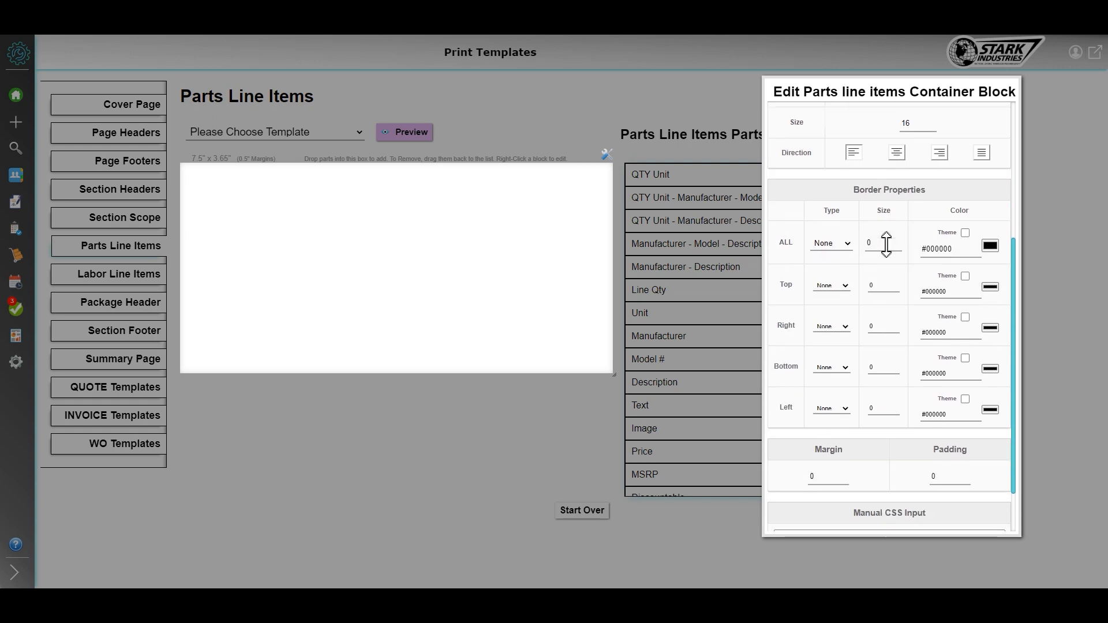
{"action": "scroll", "coordinate": [845, 385], "scroll_direction": "down", "scroll_amount": 1}
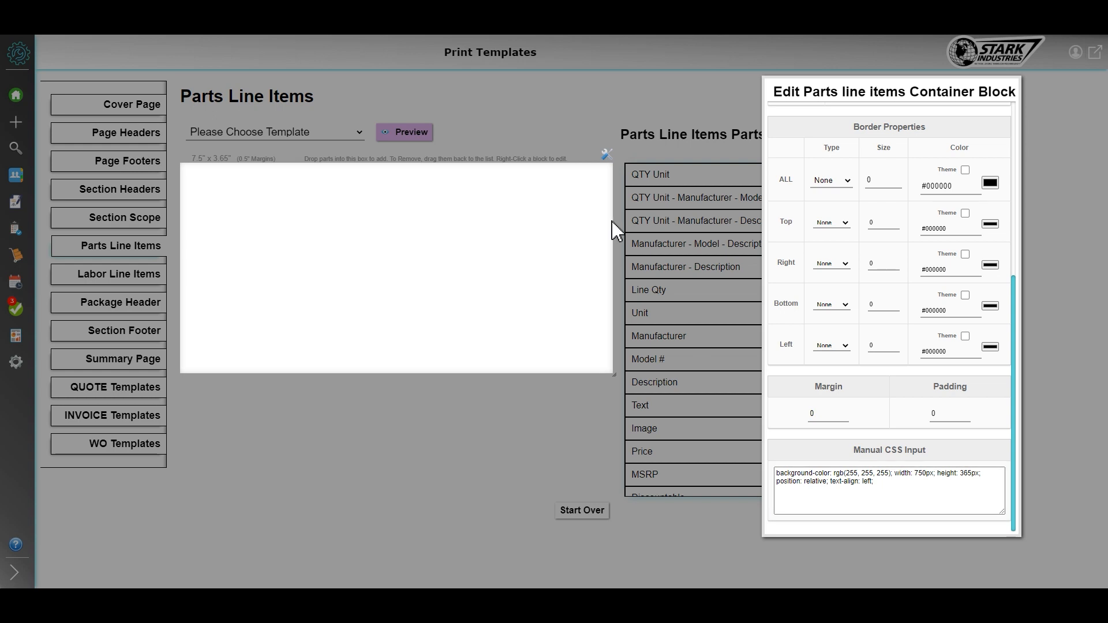
{"action": "left_click", "coordinate": [602, 103]}
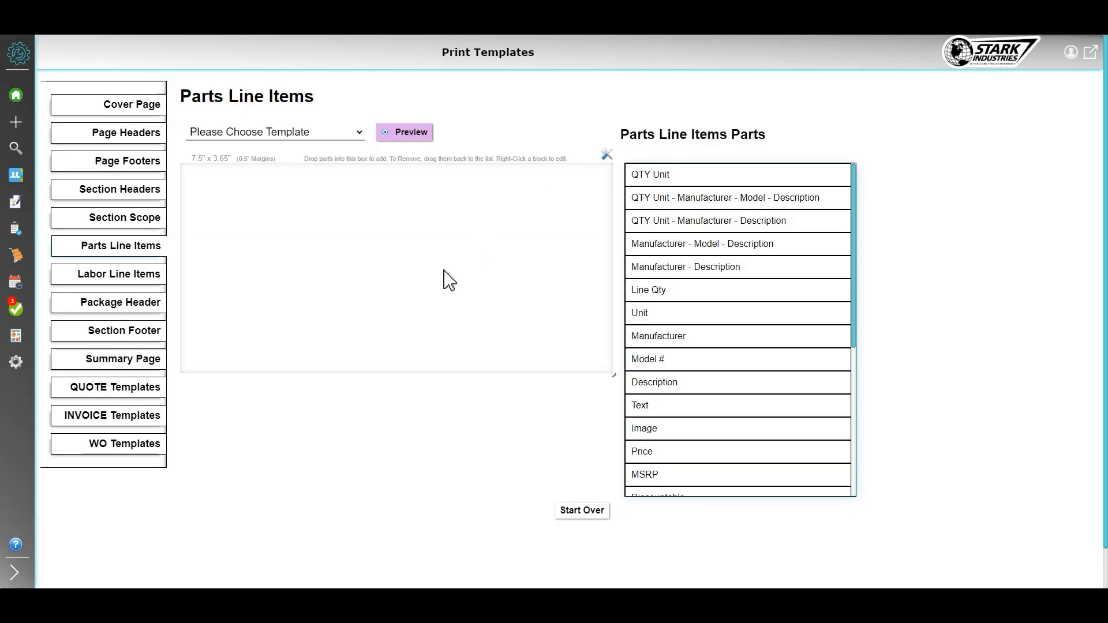
Step: Place the QTY Unit part in the container and return it to the parts list
{"action": "mouse_move", "coordinate": [674, 175]}
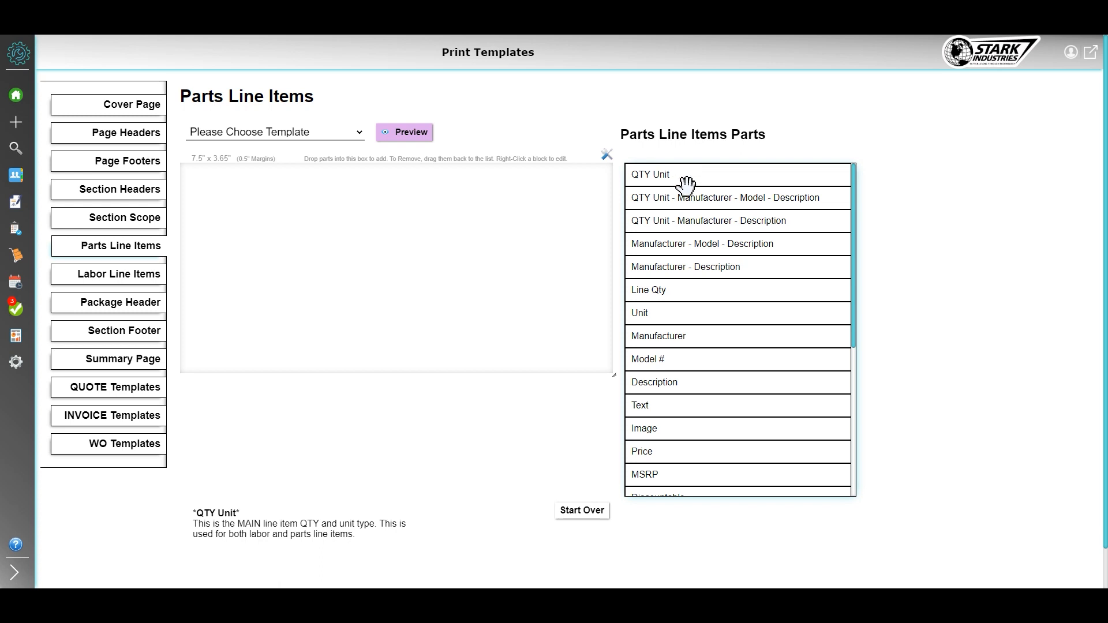
{"action": "left_click_drag", "start_coordinate": [673, 175], "coordinate": [341, 198]}
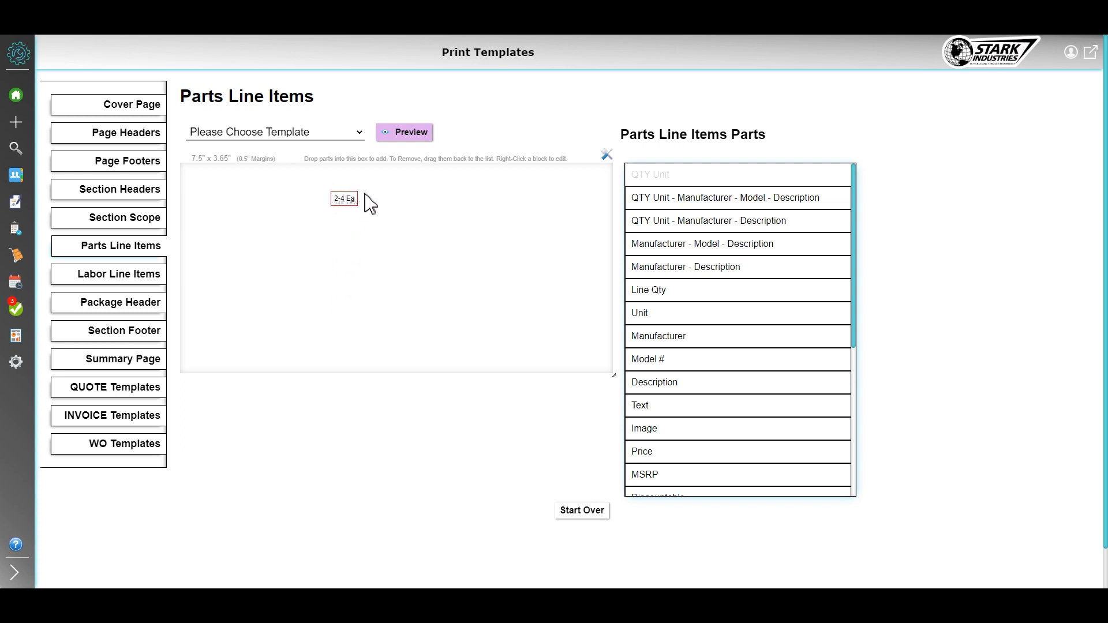
{"action": "mouse_move", "coordinate": [346, 198]}
{"action": "left_click_drag", "start_coordinate": [344, 198], "coordinate": [684, 223]}
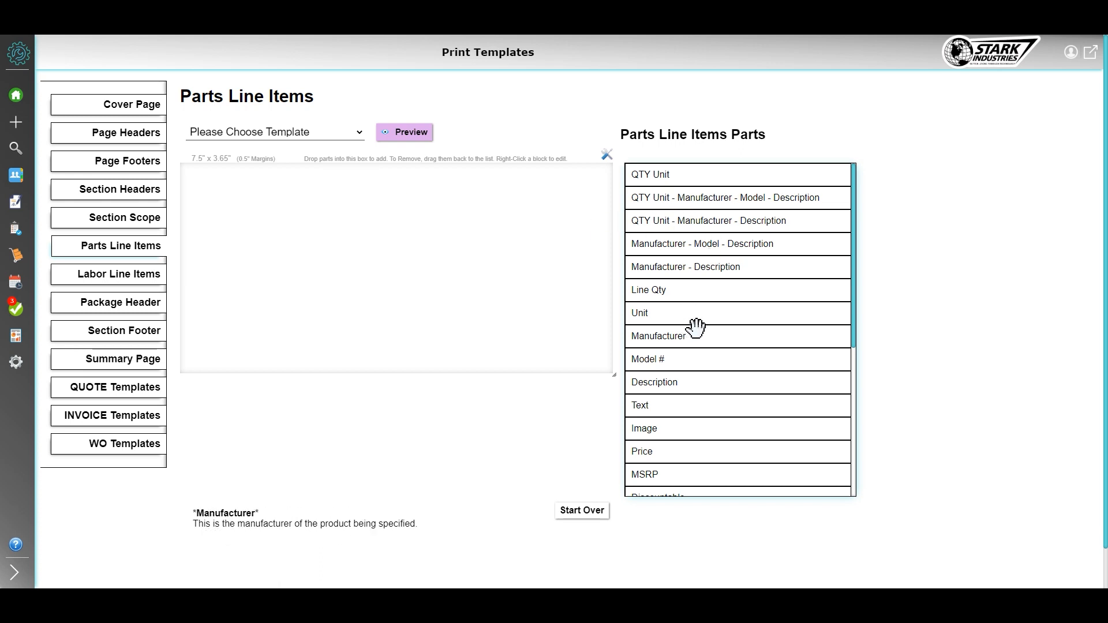
Step: Add the Image part in the container's upper-left corner and enlarge it to about 1.4 inches wide
{"action": "mouse_move", "coordinate": [659, 429]}
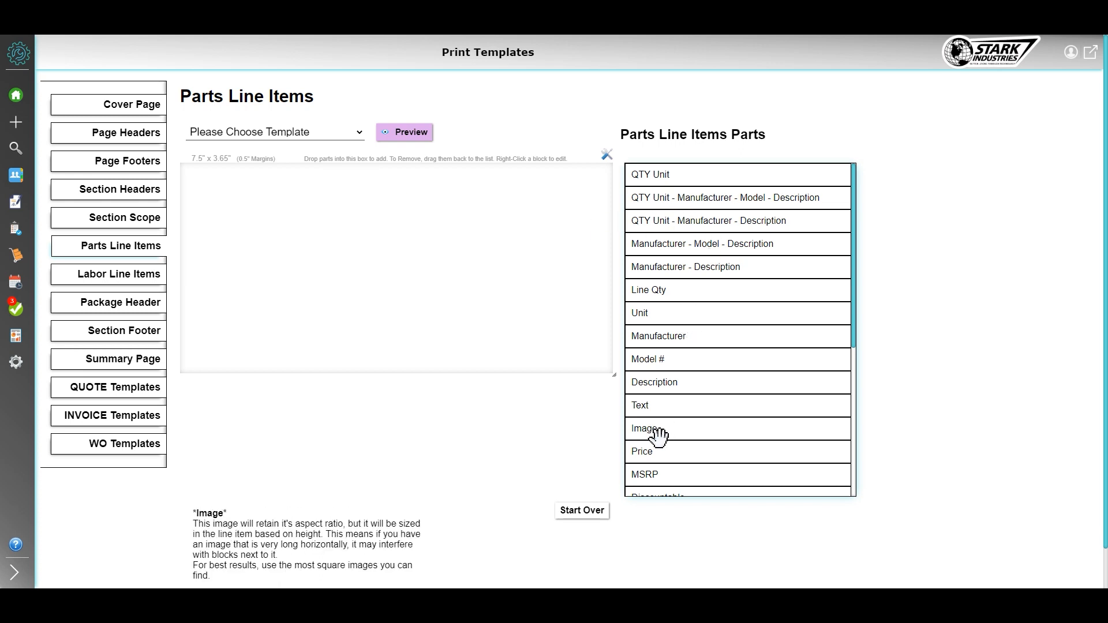
{"action": "left_click_drag", "start_coordinate": [653, 429], "coordinate": [209, 176]}
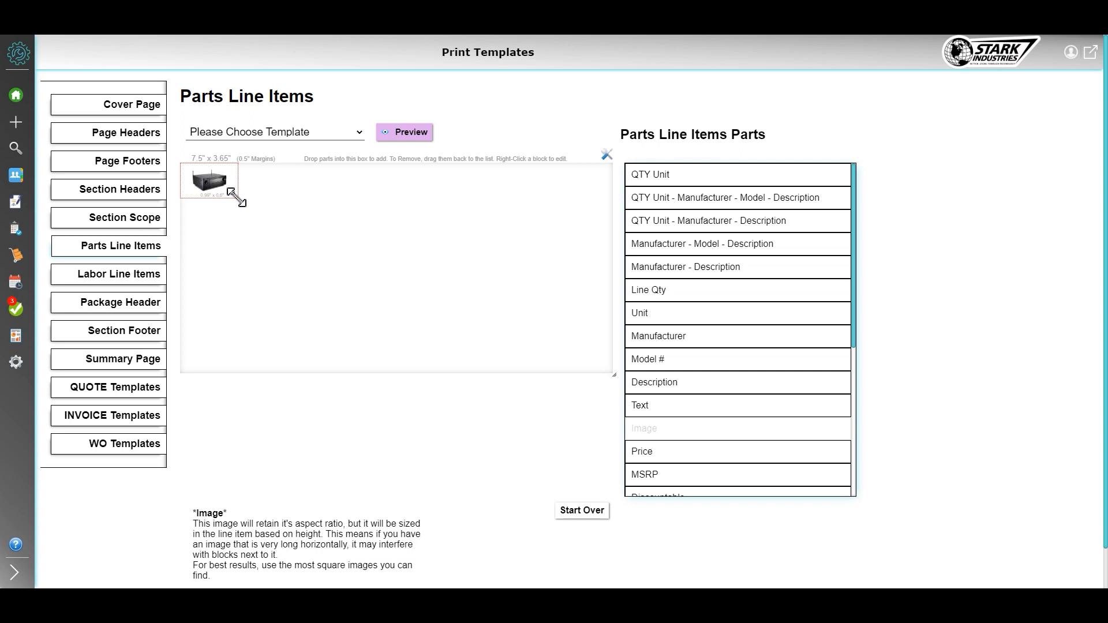
{"action": "left_click_drag", "start_coordinate": [236, 197], "coordinate": [264, 215]}
{"action": "left_click_drag", "start_coordinate": [271, 226], "coordinate": [250, 211]}
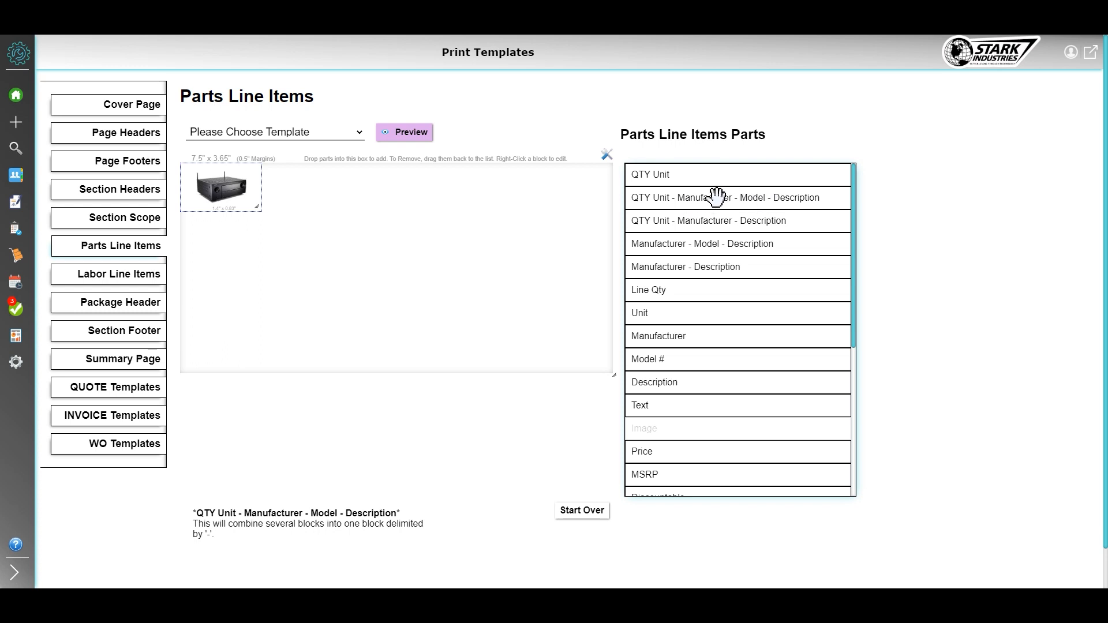
Step: Add the QTY Unit - Manufacturer - Model - Description block beside the image and widen it to about 6.1 inches, reaching the container's edge
{"action": "left_click_drag", "start_coordinate": [737, 198], "coordinate": [376, 178]}
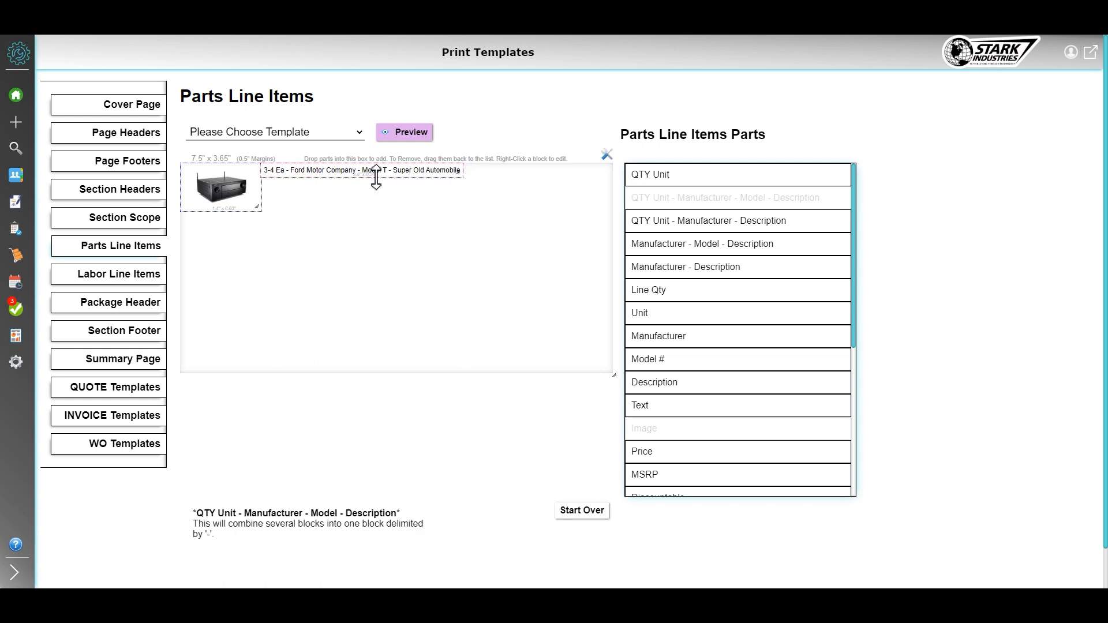
{"action": "left_click_drag", "start_coordinate": [465, 173], "coordinate": [549, 185]}
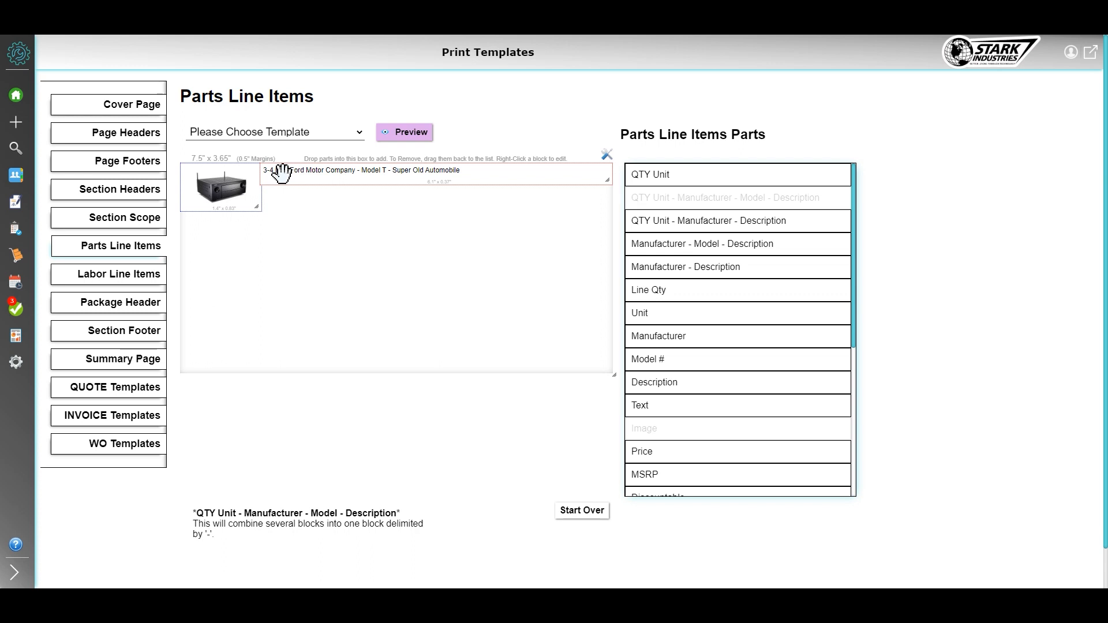
Step: Open the combined description block for editing, try a #d68080 background colour, and restore it to white (#ffffff)
{"action": "right_click", "coordinate": [423, 176]}
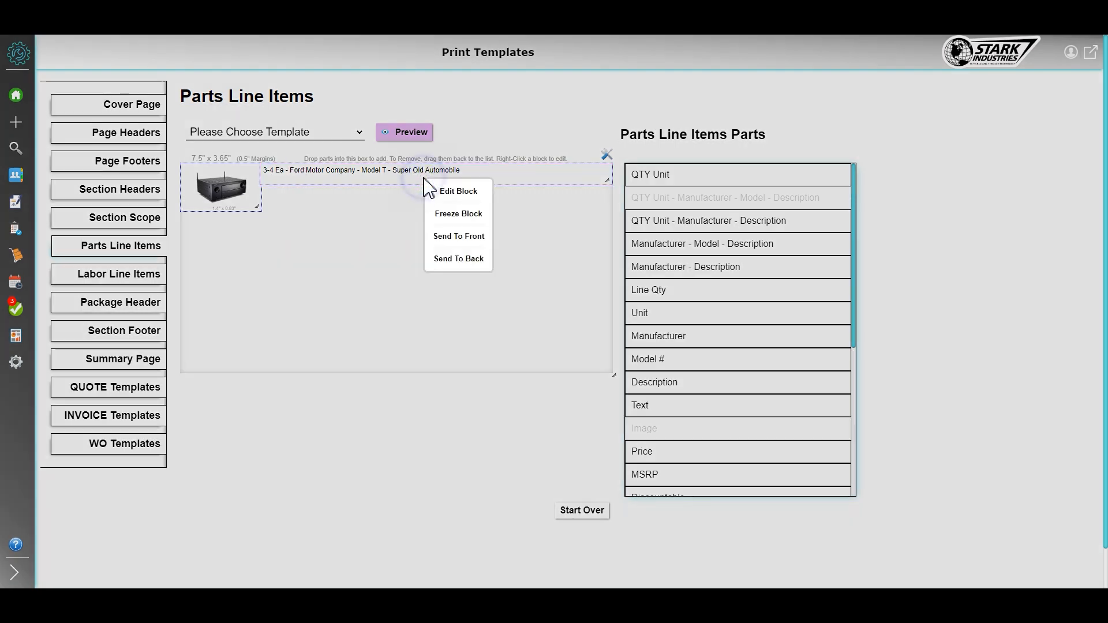
{"action": "left_click", "coordinate": [459, 192]}
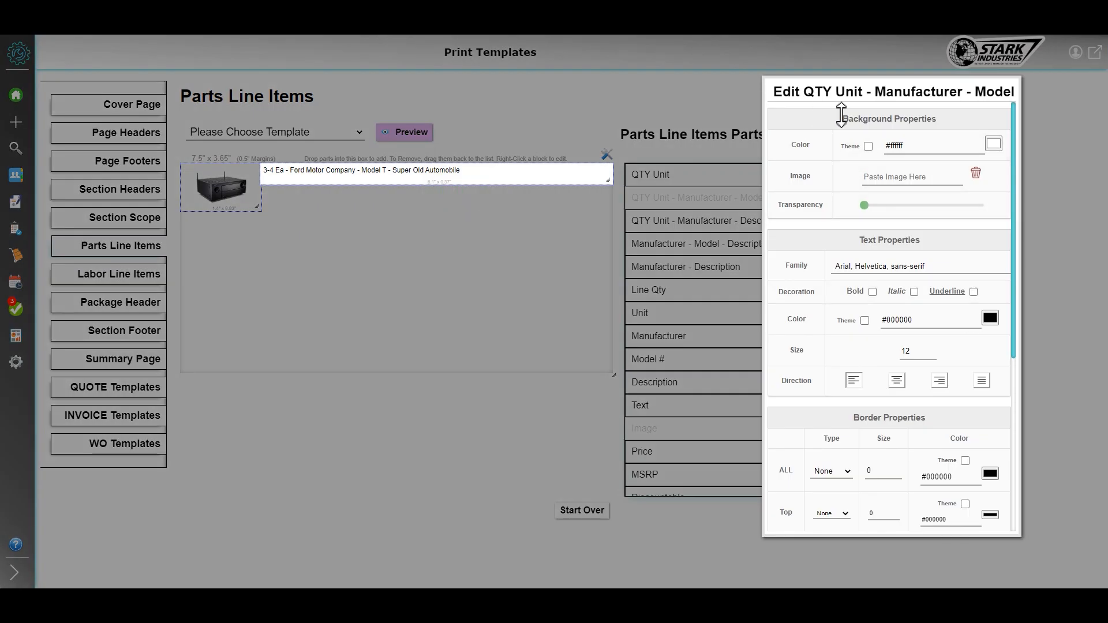
{"action": "left_click", "coordinate": [994, 144]}
{"action": "left_click", "coordinate": [925, 167]}
{"action": "left_click", "coordinate": [815, 187]}
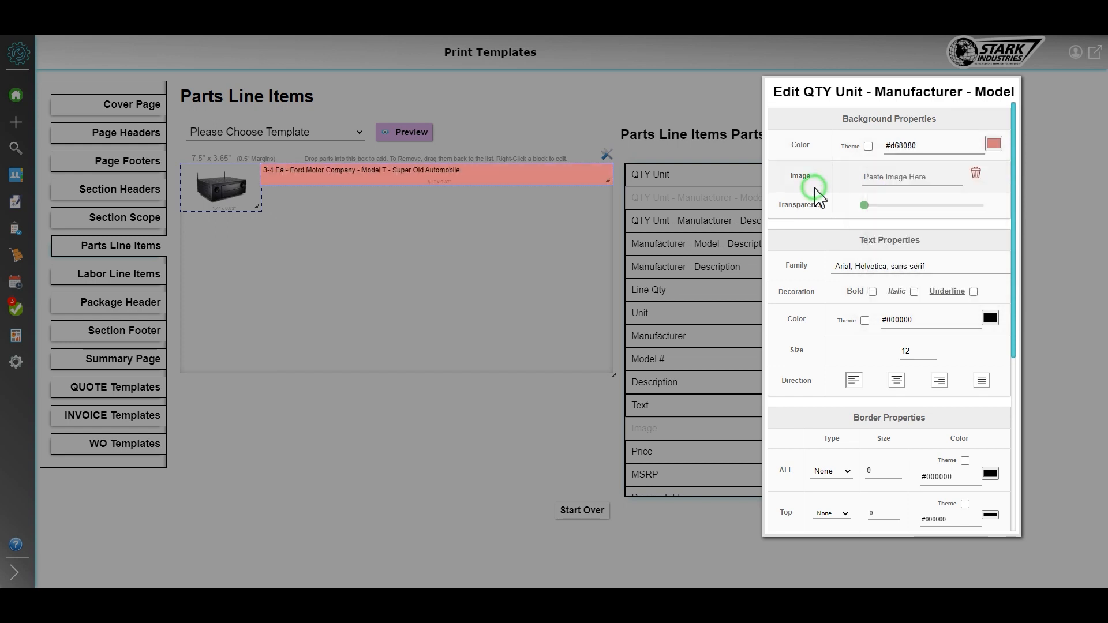
{"action": "left_click", "coordinate": [994, 144]}
{"action": "left_click", "coordinate": [839, 162]}
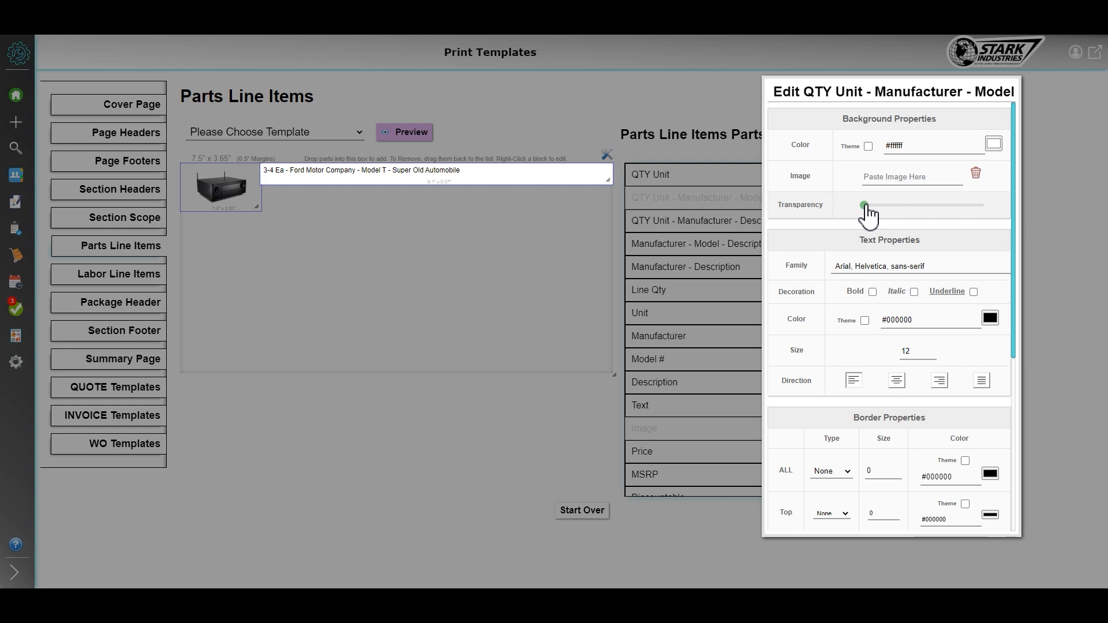
{"action": "mouse_move", "coordinate": [865, 207]}
{"action": "left_mouse_down"}
{"action": "mouse_move", "coordinate": [972, 213]}
{"action": "mouse_move", "coordinate": [862, 209]}
{"action": "left_mouse_up"}
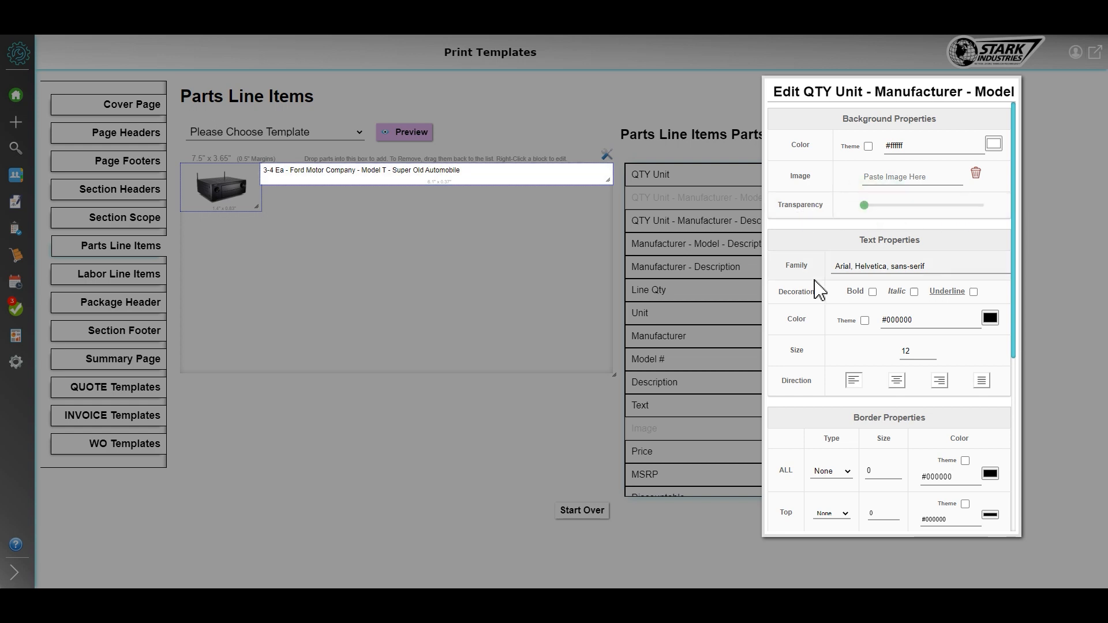
Step: Format the combined description block's text as bold "Comic Sans MS", cursive, sans-serif at size 17
{"action": "left_click", "coordinate": [897, 266]}
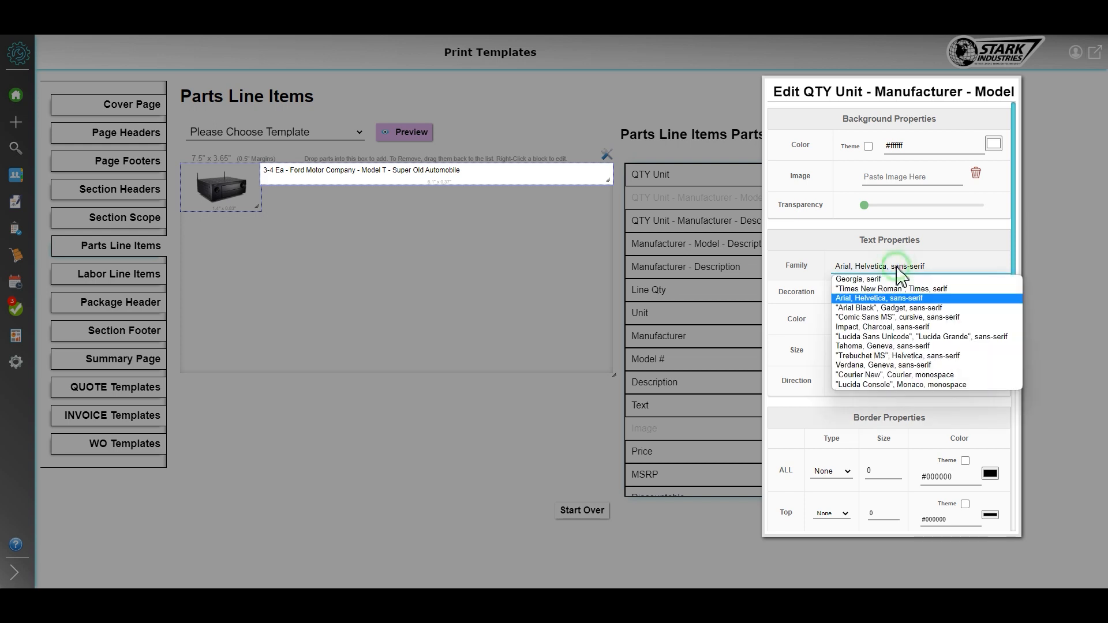
{"action": "left_click", "coordinate": [888, 319]}
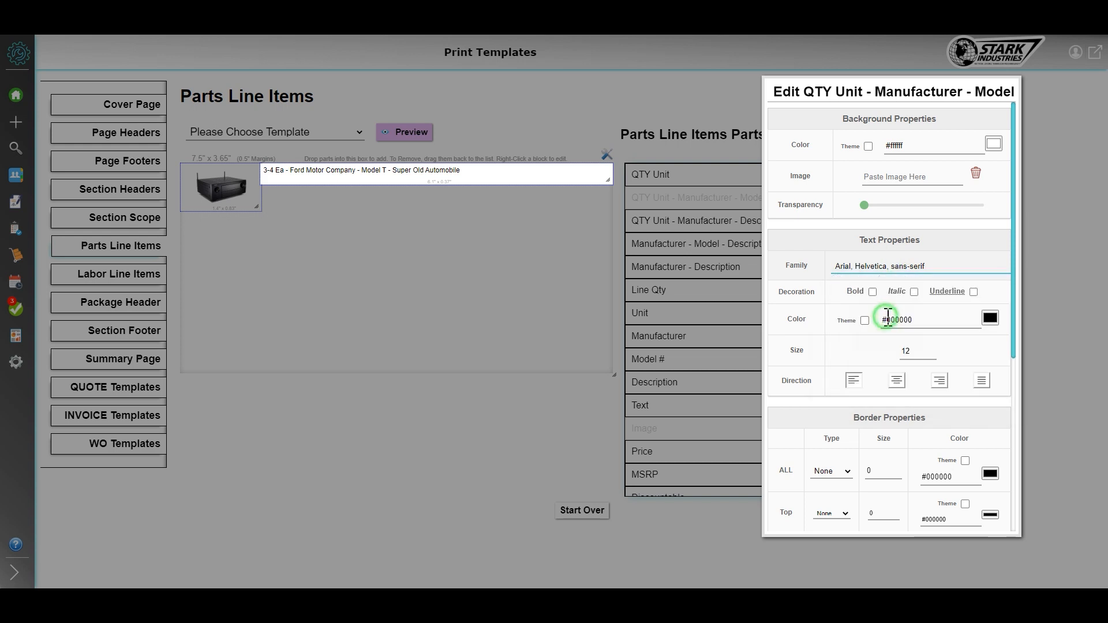
{"action": "left_click", "coordinate": [873, 291]}
{"action": "left_click", "coordinate": [931, 348]}
{"action": "left_click", "coordinate": [930, 348]}
{"action": "left_click", "coordinate": [930, 348]}
{"action": "left_click", "coordinate": [931, 348]}
{"action": "left_click", "coordinate": [931, 348]}
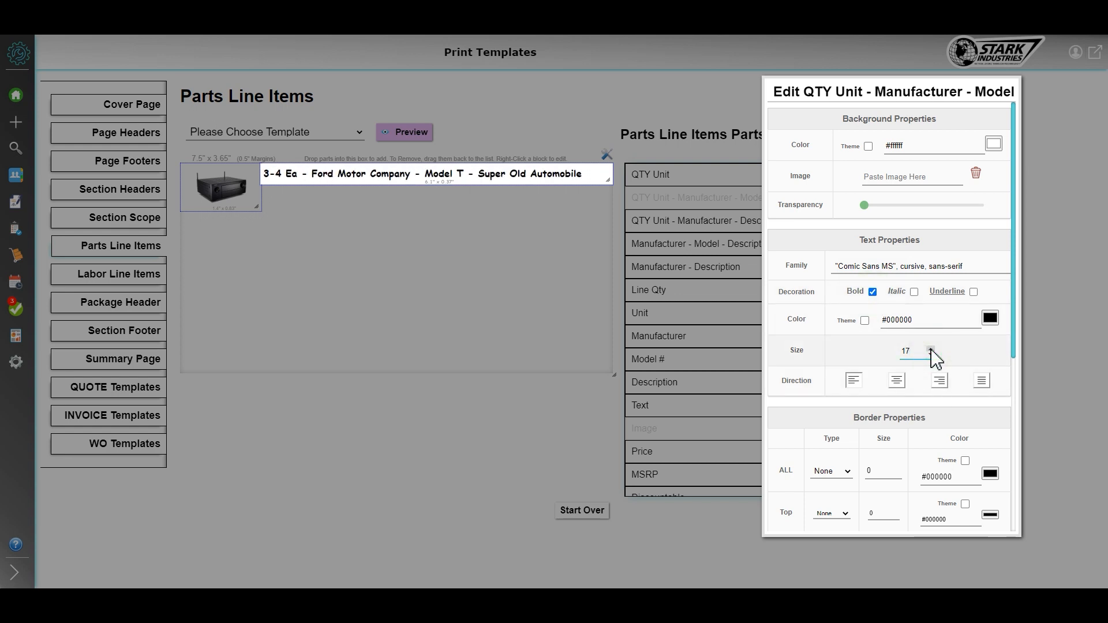
Step: Try right and centred alignment on the combined description block's text, and return it to left alignment
{"action": "left_click", "coordinate": [940, 381]}
{"action": "left_click", "coordinate": [854, 381]}
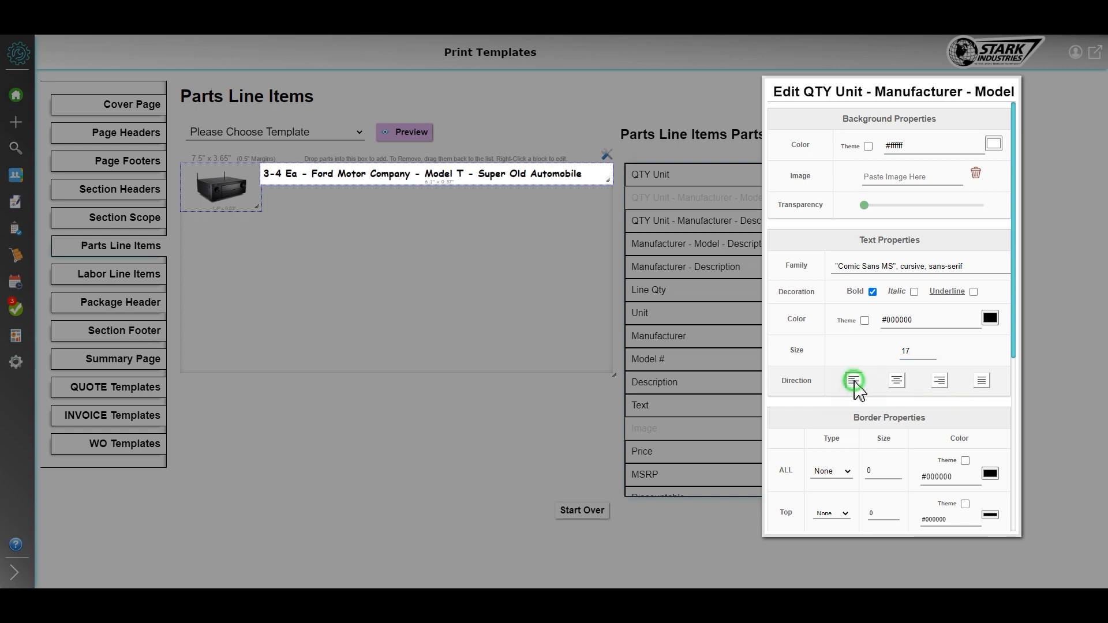
{"action": "left_click", "coordinate": [898, 381]}
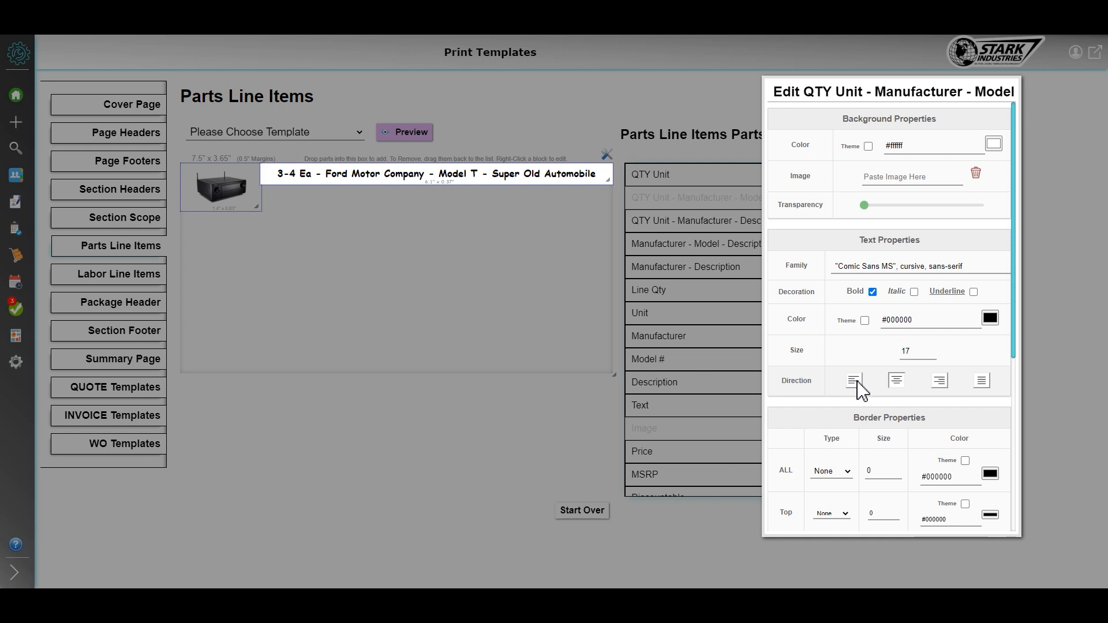
{"action": "left_click", "coordinate": [856, 384]}
{"action": "scroll", "coordinate": [837, 372], "scroll_direction": "down", "scroll_amount": 3}
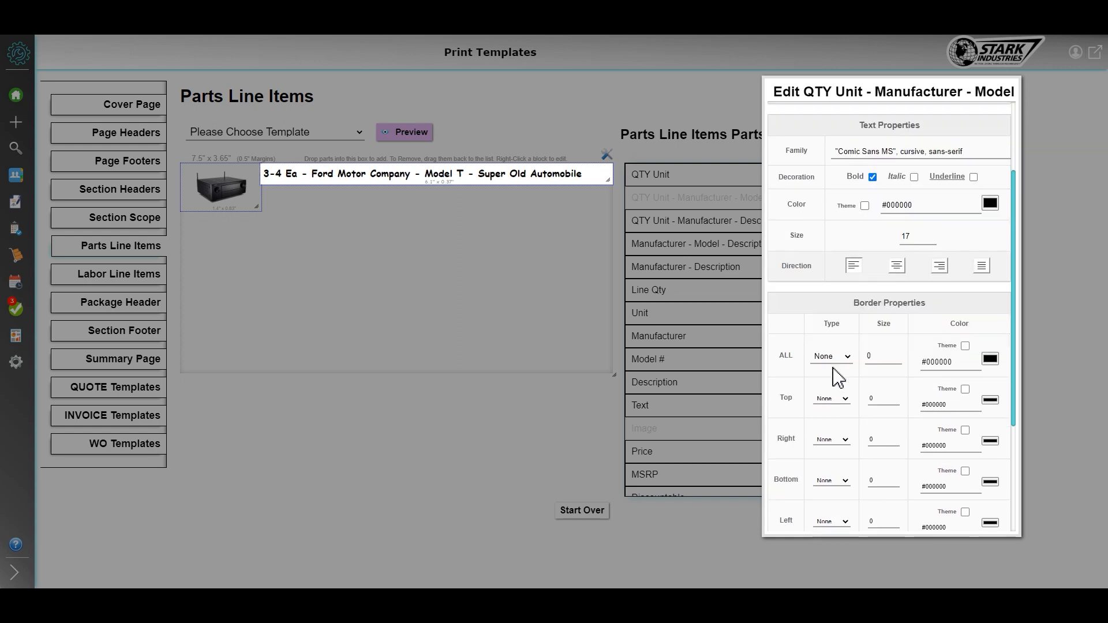
Step: Try a margin of 9 on the combined description block, and return it to 0
{"action": "scroll", "coordinate": [837, 378], "scroll_direction": "down", "scroll_amount": 1}
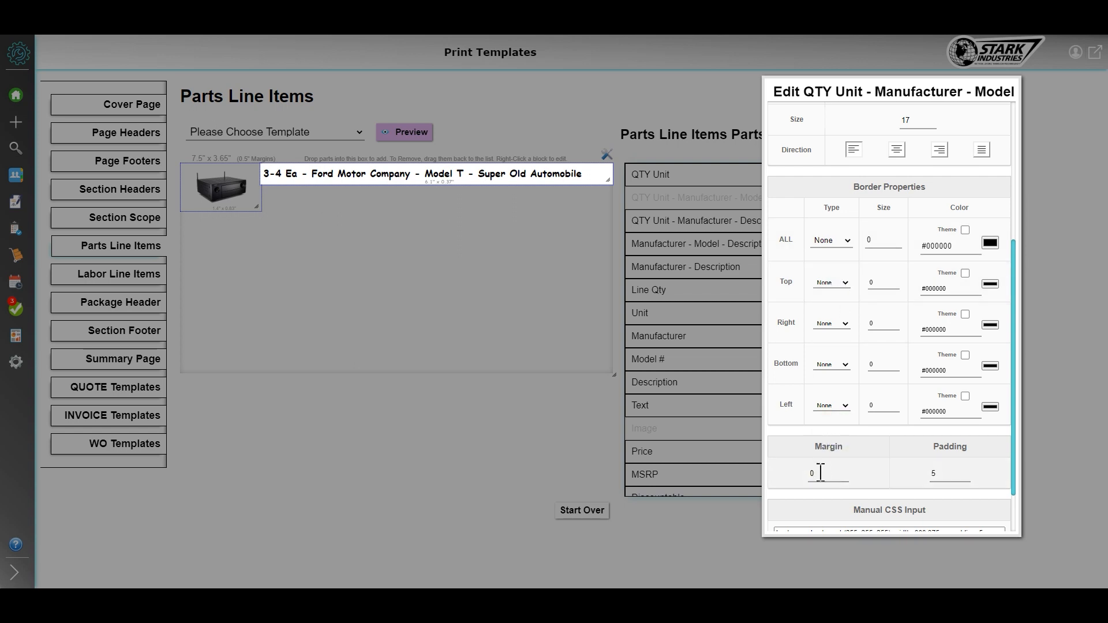
{"action": "scroll", "coordinate": [826, 475], "scroll_direction": "down", "scroll_amount": 1}
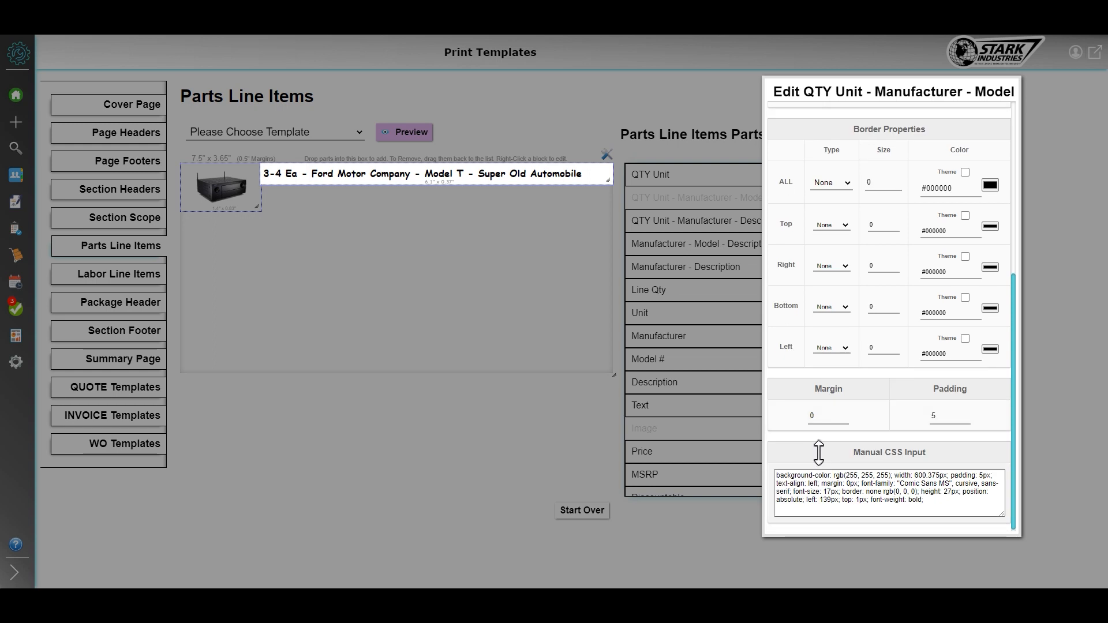
{"action": "left_click", "coordinate": [821, 415]}
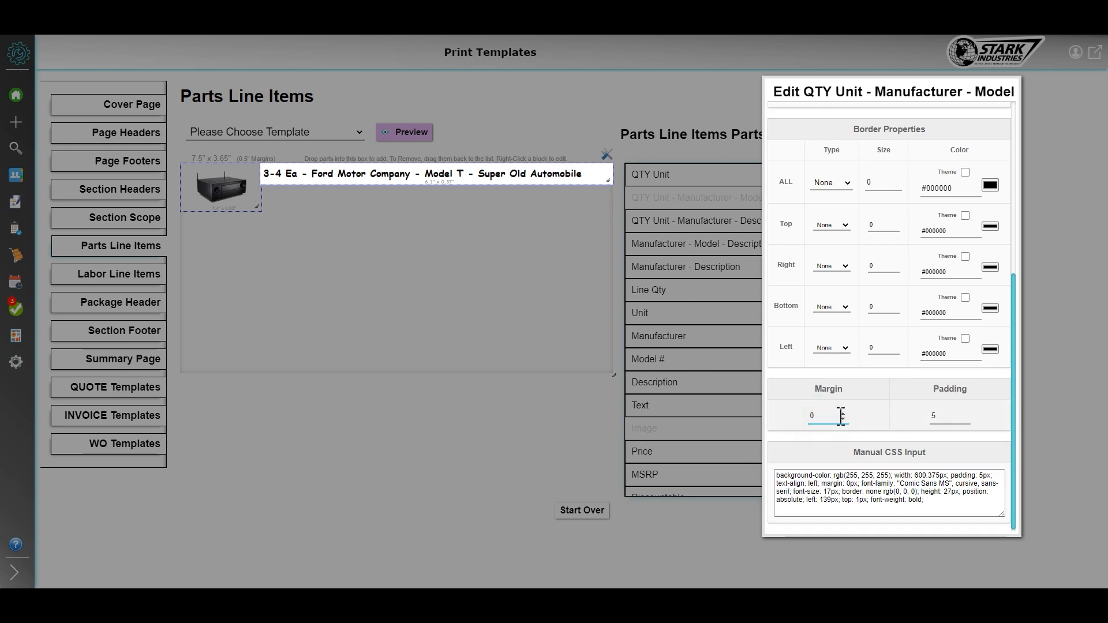
{"action": "left_click", "coordinate": [844, 413]}
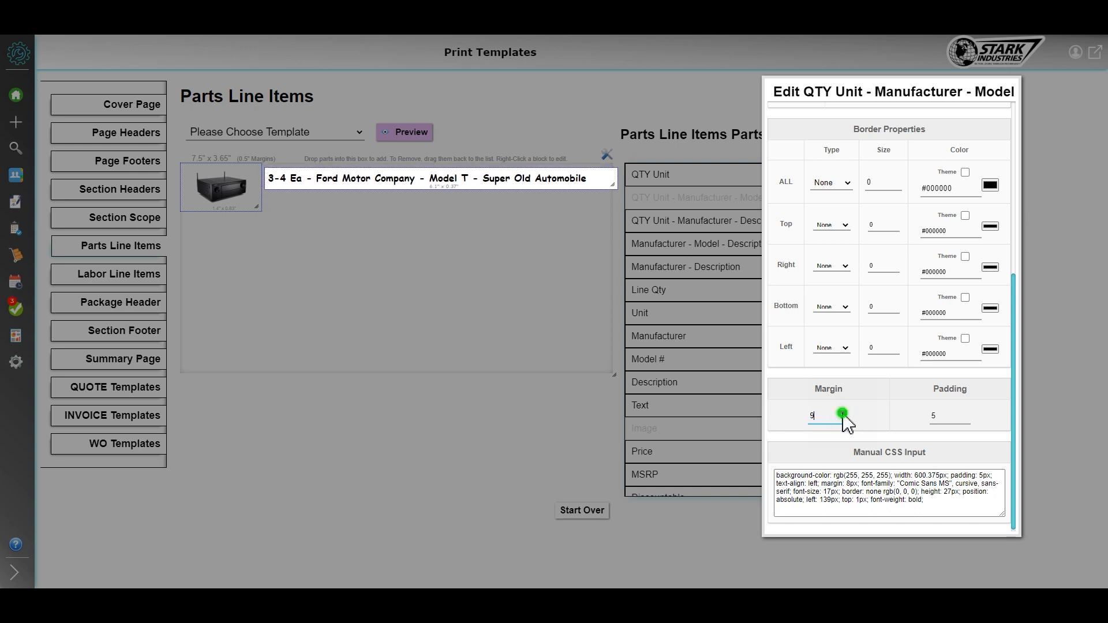
{"action": "left_click", "coordinate": [844, 419]}
{"action": "left_click", "coordinate": [844, 419]}
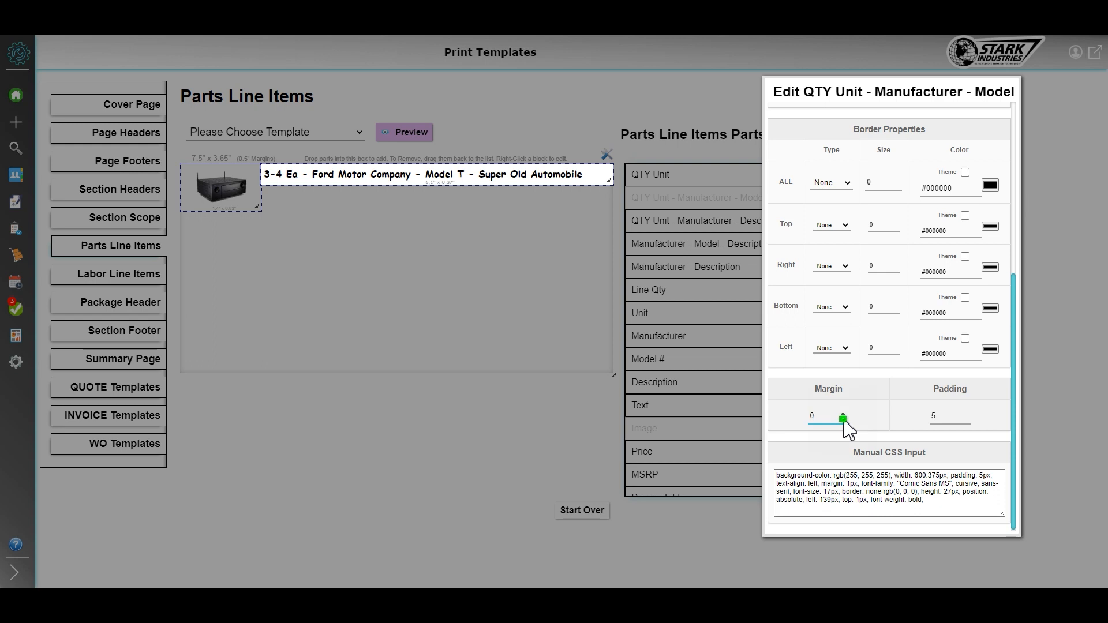
Step: Try padding of 13 on the combined description block, restore it to 5, and finish editing the block
{"action": "left_click", "coordinate": [964, 414]}
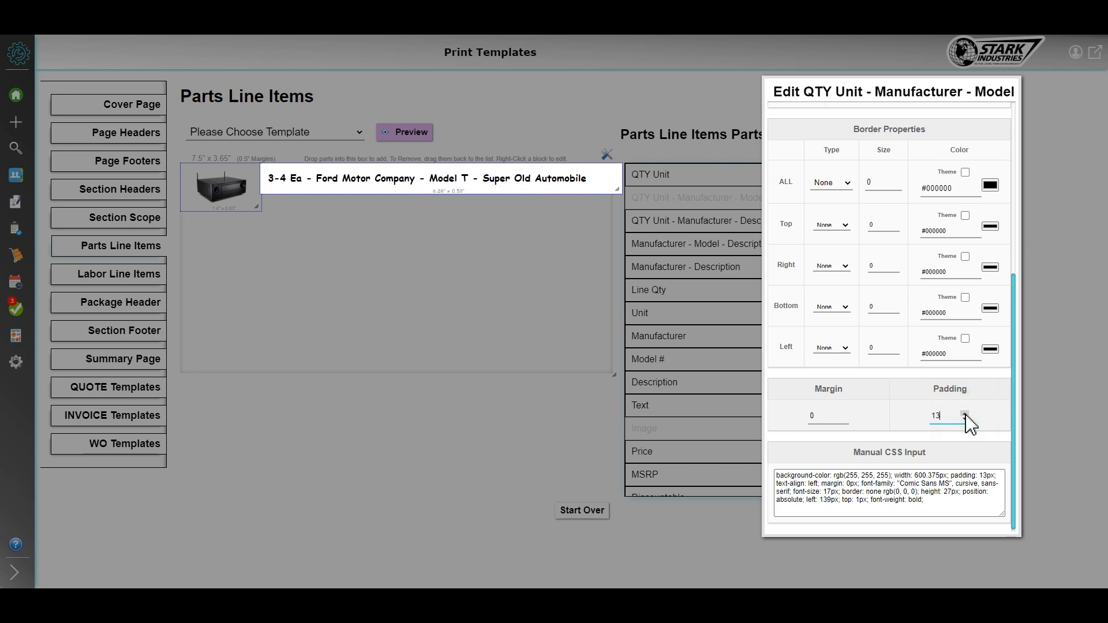
{"action": "left_click", "coordinate": [964, 419]}
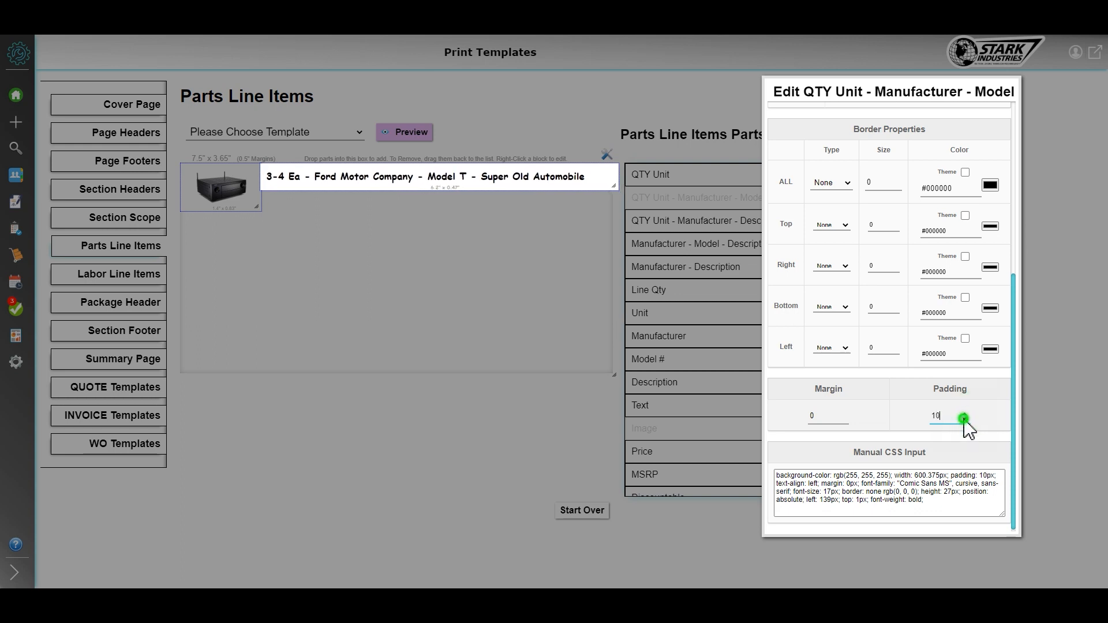
{"action": "scroll", "coordinate": [899, 478], "scroll_direction": "up", "scroll_amount": 1}
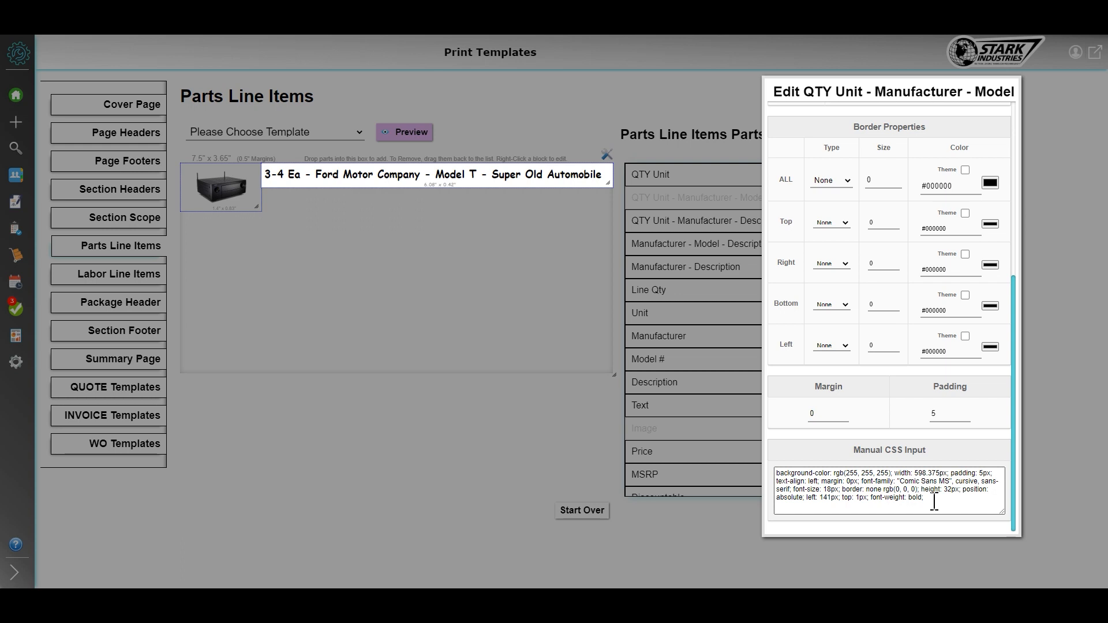
{"action": "left_click", "coordinate": [940, 501]}
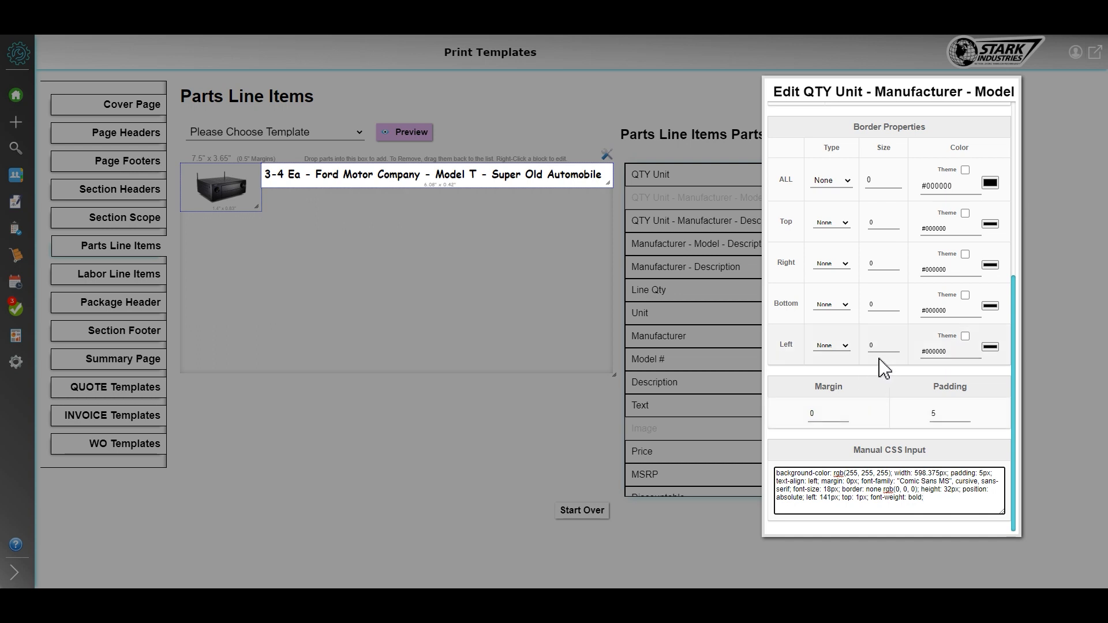
{"action": "left_click", "coordinate": [478, 275]}
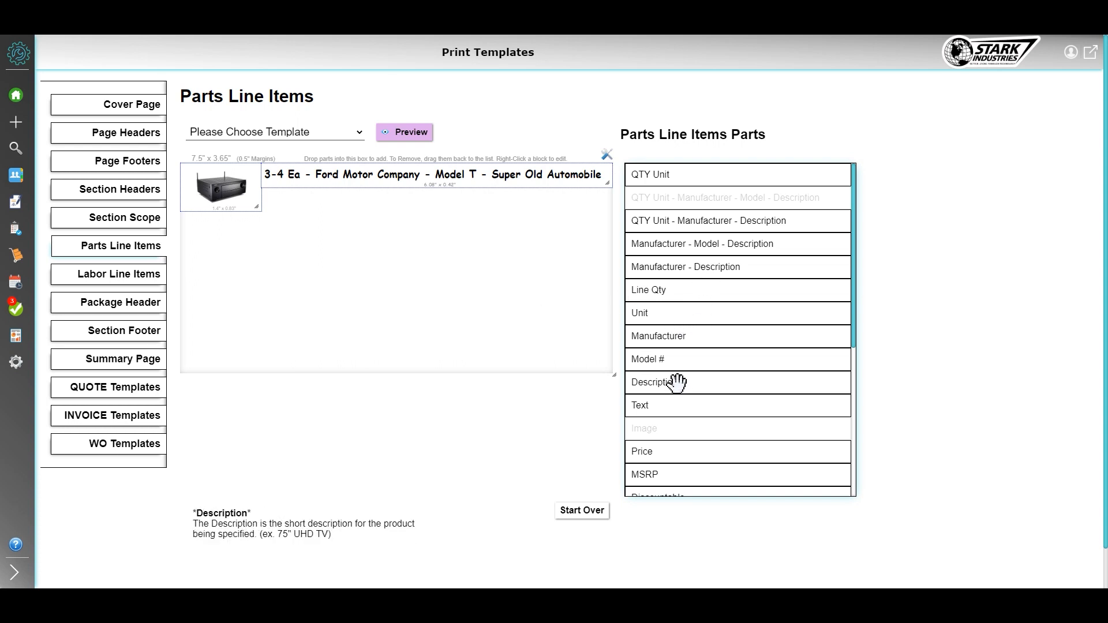
Step: Add the Text block directly below the image across the container's full width, and move the combined description block down against it
{"action": "left_click_drag", "start_coordinate": [677, 382], "coordinate": [500, 219]}
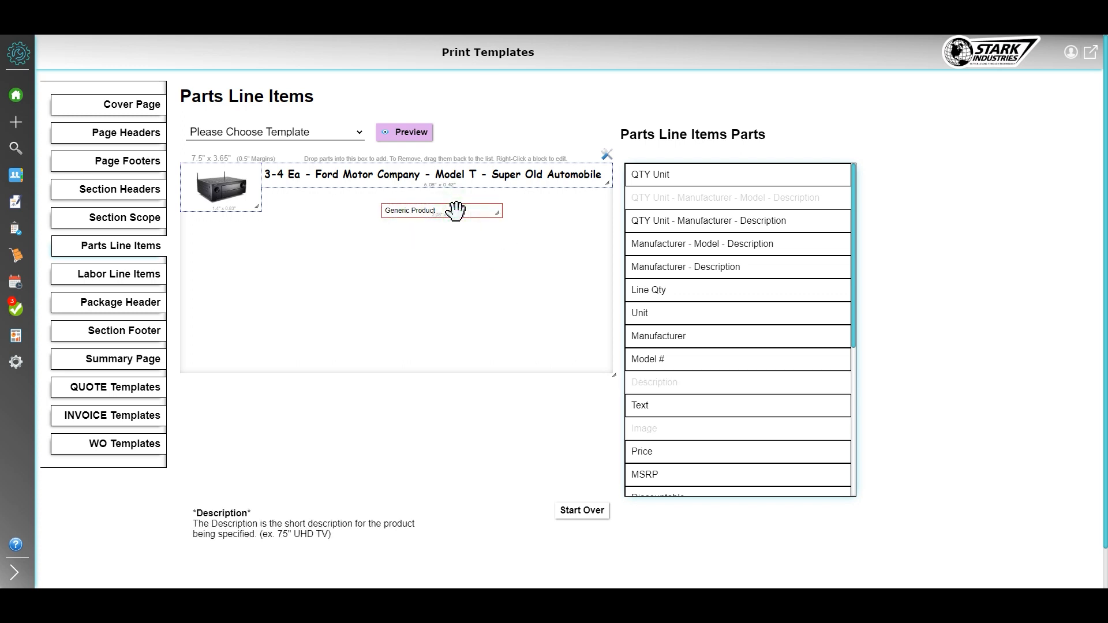
{"action": "key", "text": "Delete"}
{"action": "left_click_drag", "start_coordinate": [667, 407], "coordinate": [228, 230]}
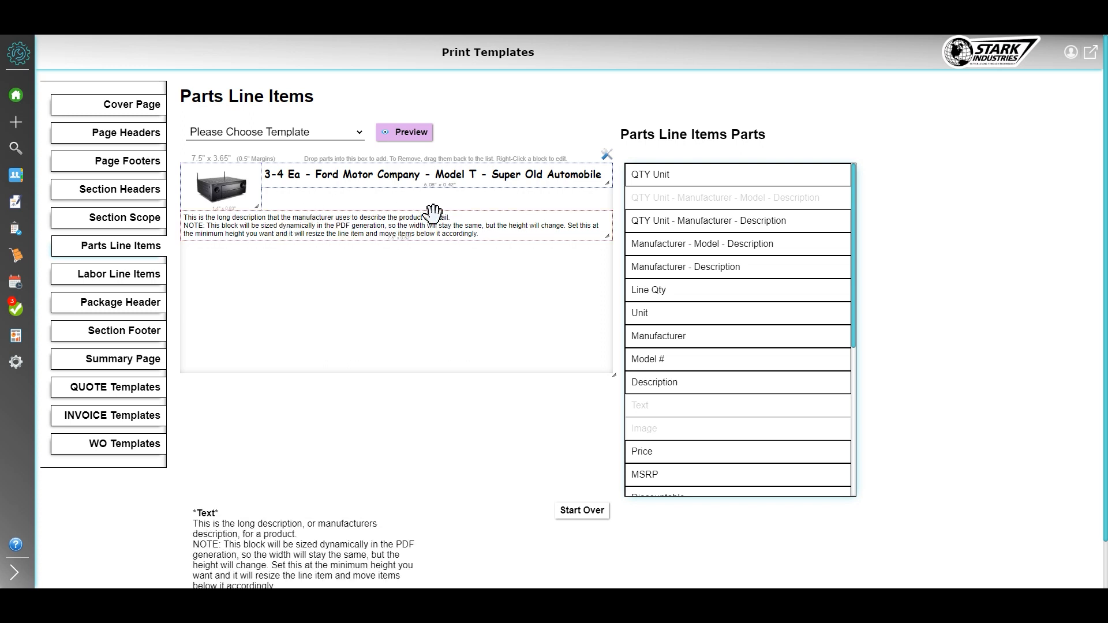
{"action": "left_click_drag", "start_coordinate": [560, 174], "coordinate": [559, 195]}
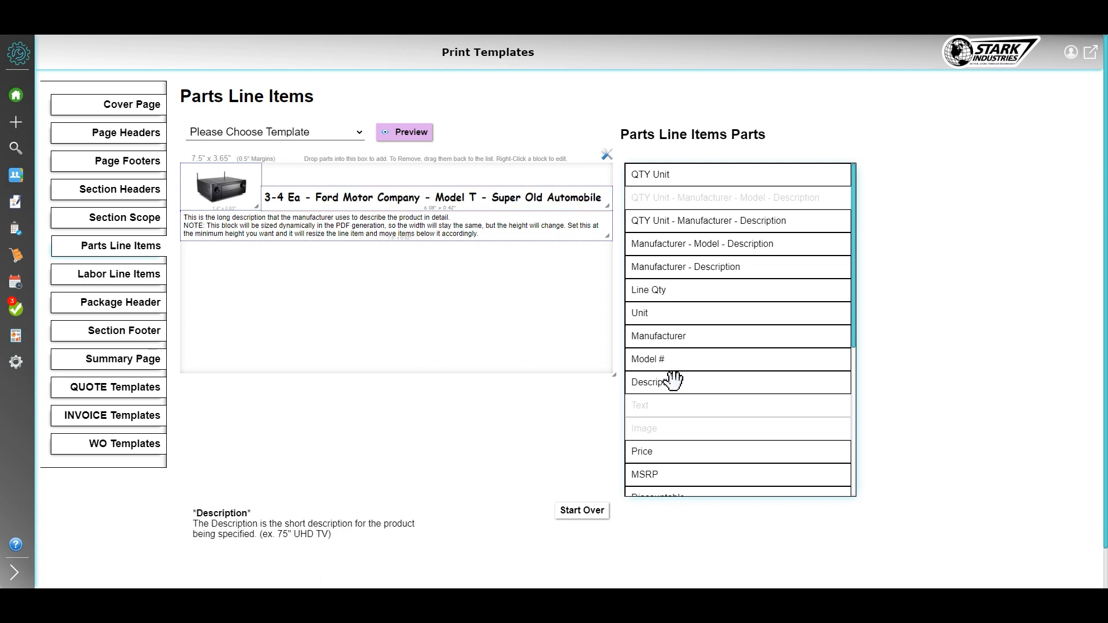
Step: Add the Price block, about 1.18 by 0.4 inches, in the container's upper-right corner and right-align its text
{"action": "scroll", "coordinate": [667, 379], "scroll_direction": "down", "scroll_amount": 1}
{"action": "left_click_drag", "start_coordinate": [648, 393], "coordinate": [613, 171]}
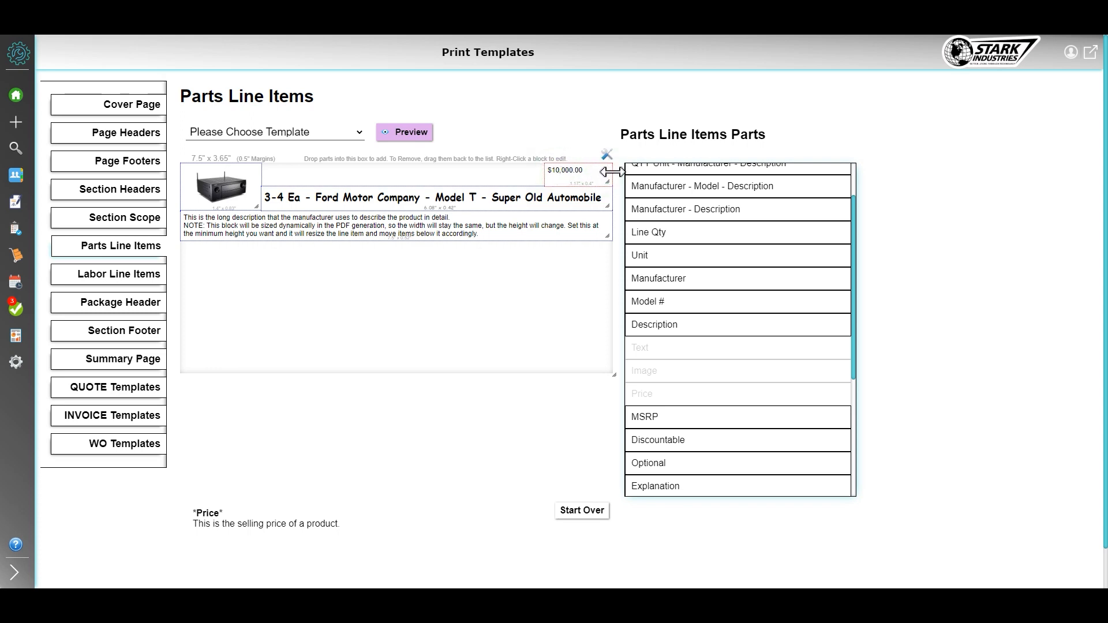
{"action": "right_click", "coordinate": [553, 174]}
{"action": "left_click", "coordinate": [584, 191]}
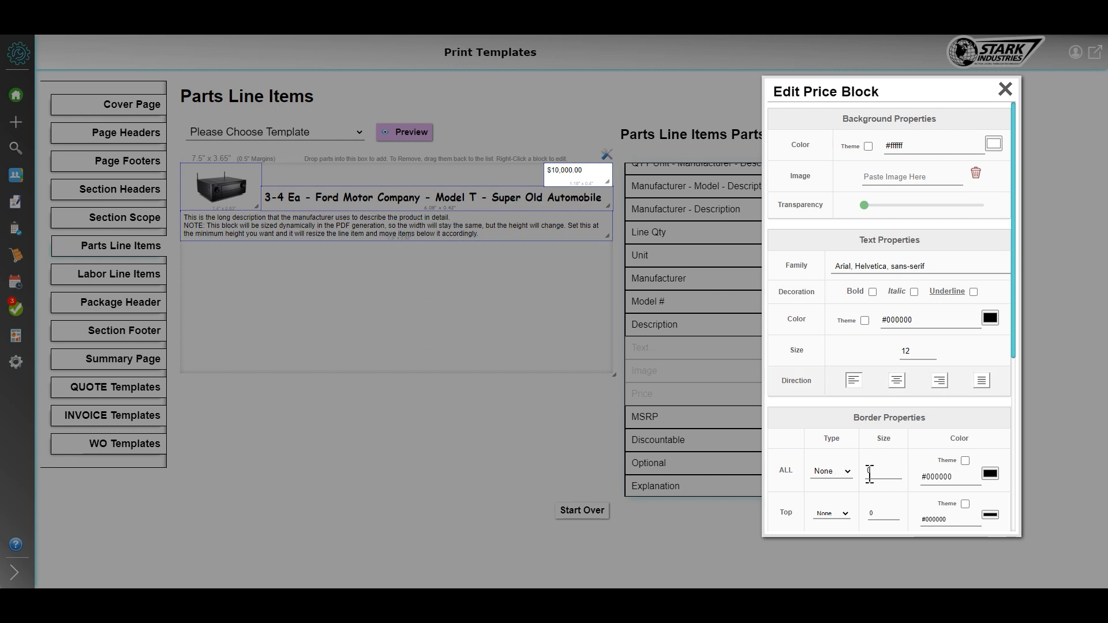
{"action": "left_click", "coordinate": [939, 382]}
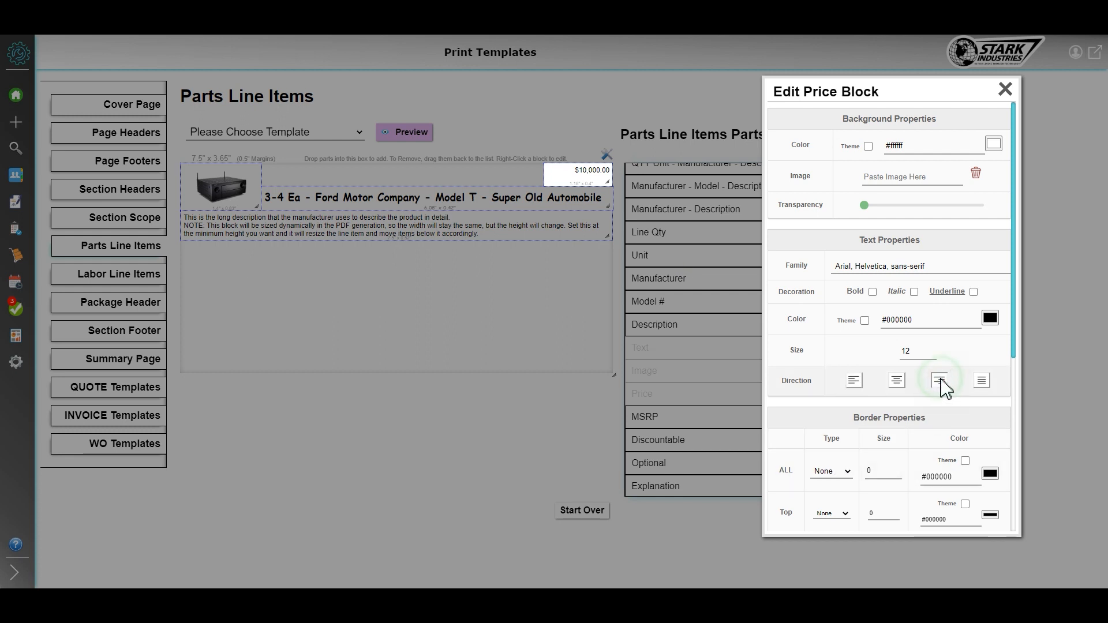
Step: Format the Price block's text as bold "Comic Sans MS", cursive, sans-serif at size 16
{"action": "left_click", "coordinate": [903, 267]}
{"action": "left_click", "coordinate": [886, 317]}
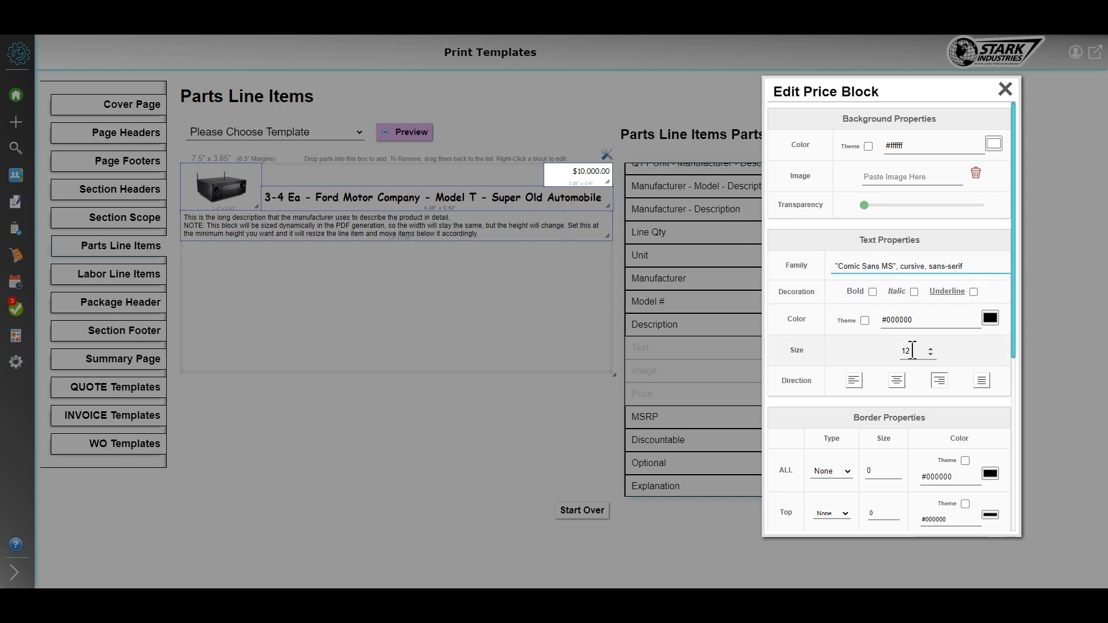
{"action": "left_click", "coordinate": [930, 347]}
{"action": "left_click", "coordinate": [930, 347]}
{"action": "left_click", "coordinate": [930, 347]}
{"action": "left_click", "coordinate": [930, 347]}
{"action": "left_click", "coordinate": [873, 292]}
{"action": "scroll", "coordinate": [905, 404], "scroll_direction": "down", "scroll_amount": 1}
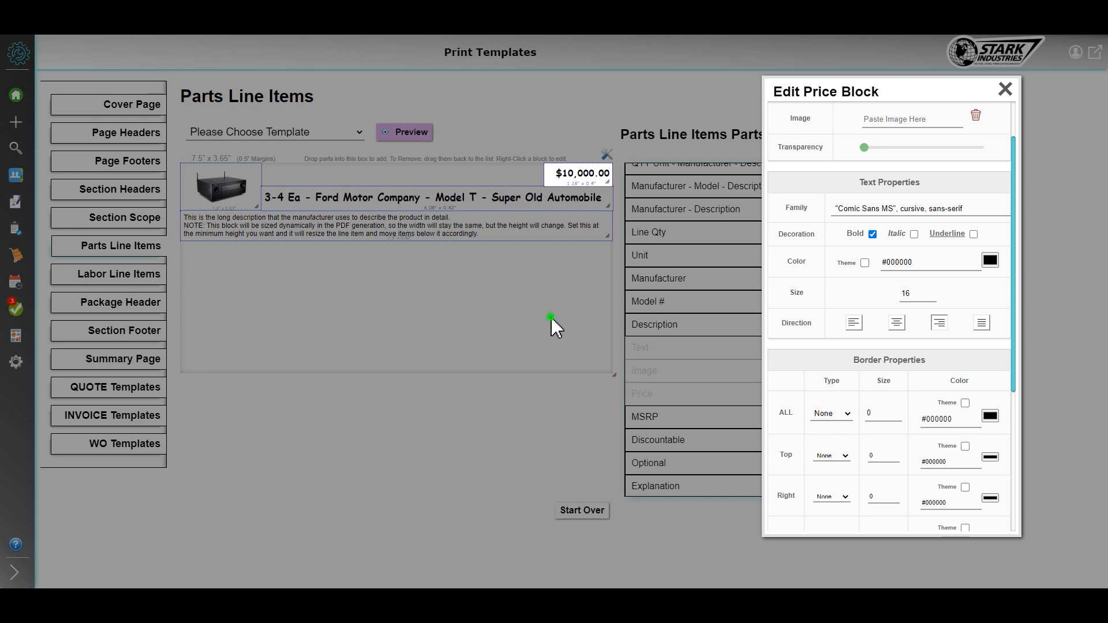
{"action": "left_click", "coordinate": [552, 318]}
Step: Add the QTY Unit block beside the image above the description, with bold "Comic Sans MS", cursive, sans-serif text at size 16
{"action": "scroll", "coordinate": [651, 188], "scroll_direction": "up", "scroll_amount": 1}
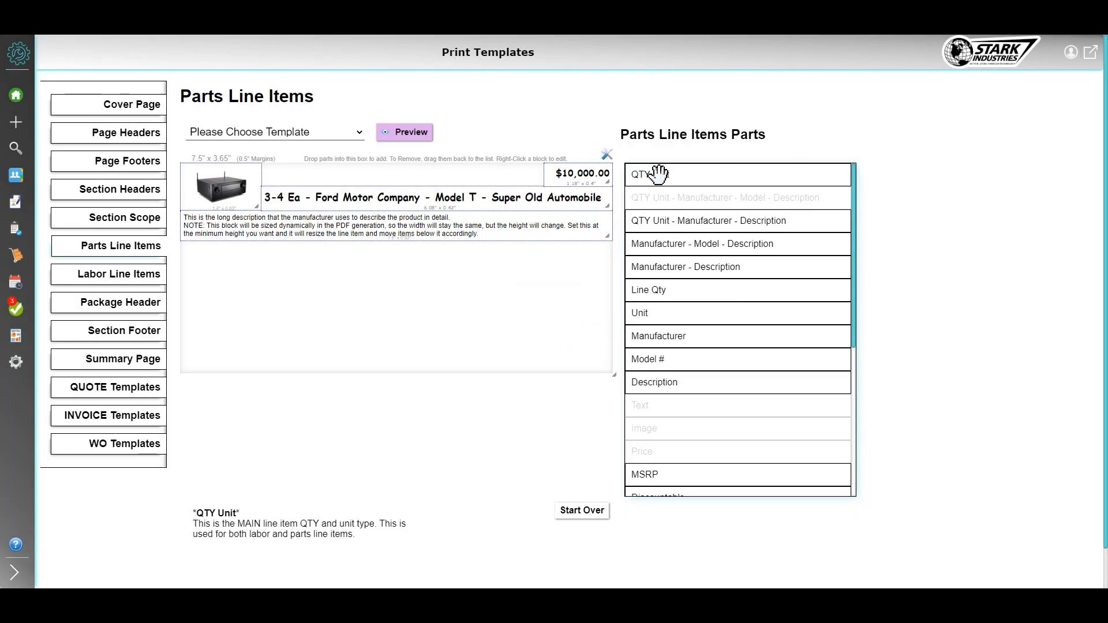
{"action": "left_click_drag", "start_coordinate": [662, 174], "coordinate": [302, 182]}
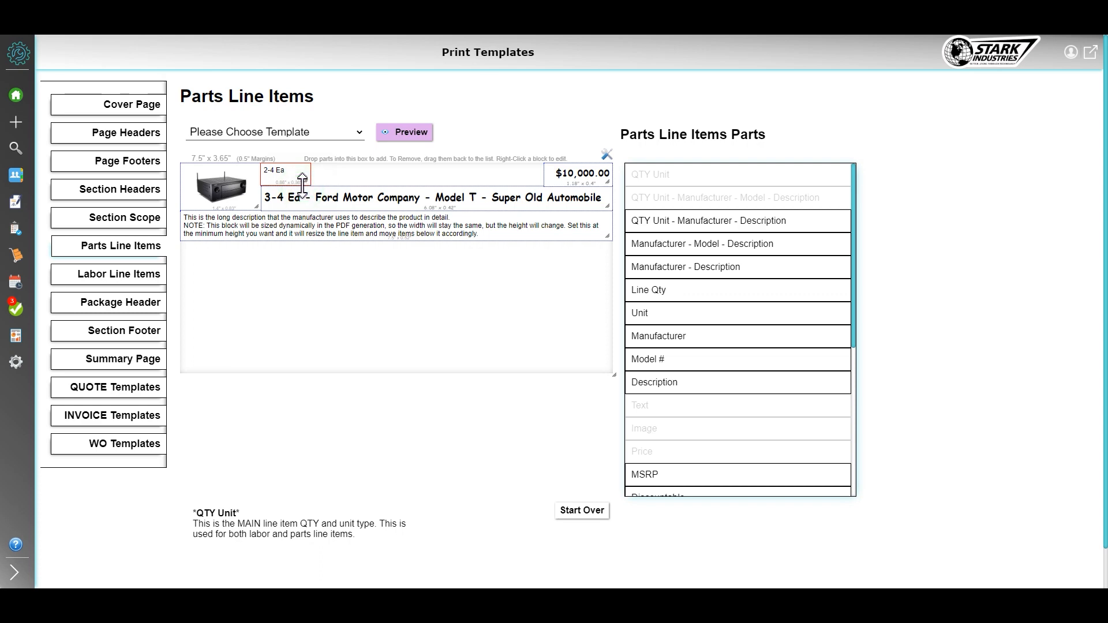
{"action": "right_click", "coordinate": [299, 179]}
{"action": "left_click", "coordinate": [329, 186]}
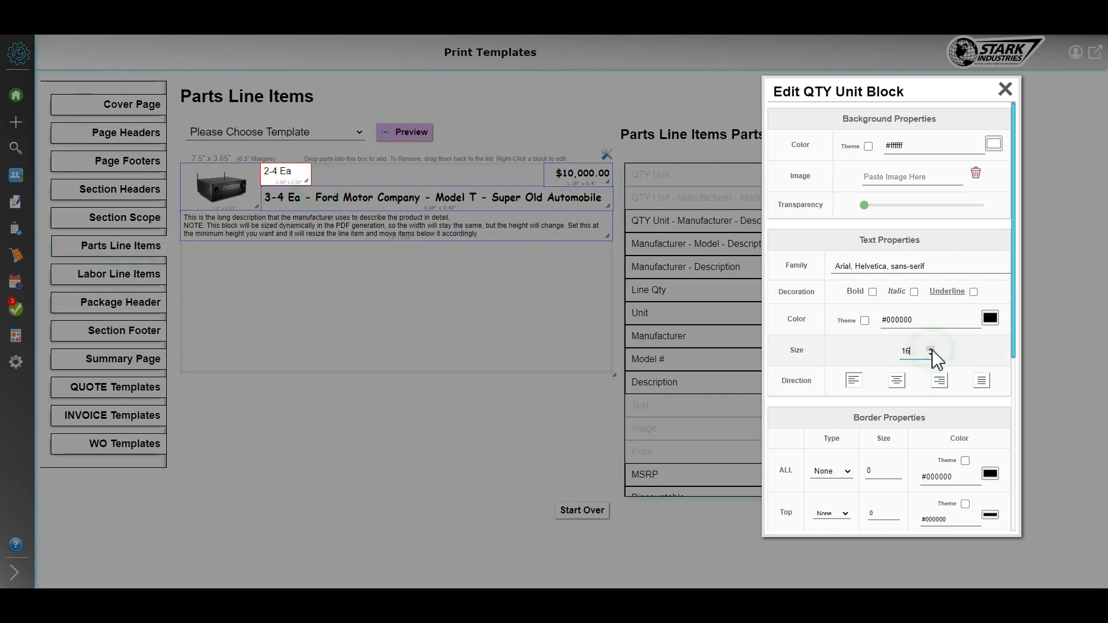
{"action": "left_click", "coordinate": [915, 269]}
{"action": "left_click", "coordinate": [902, 318]}
{"action": "left_click", "coordinate": [873, 292]}
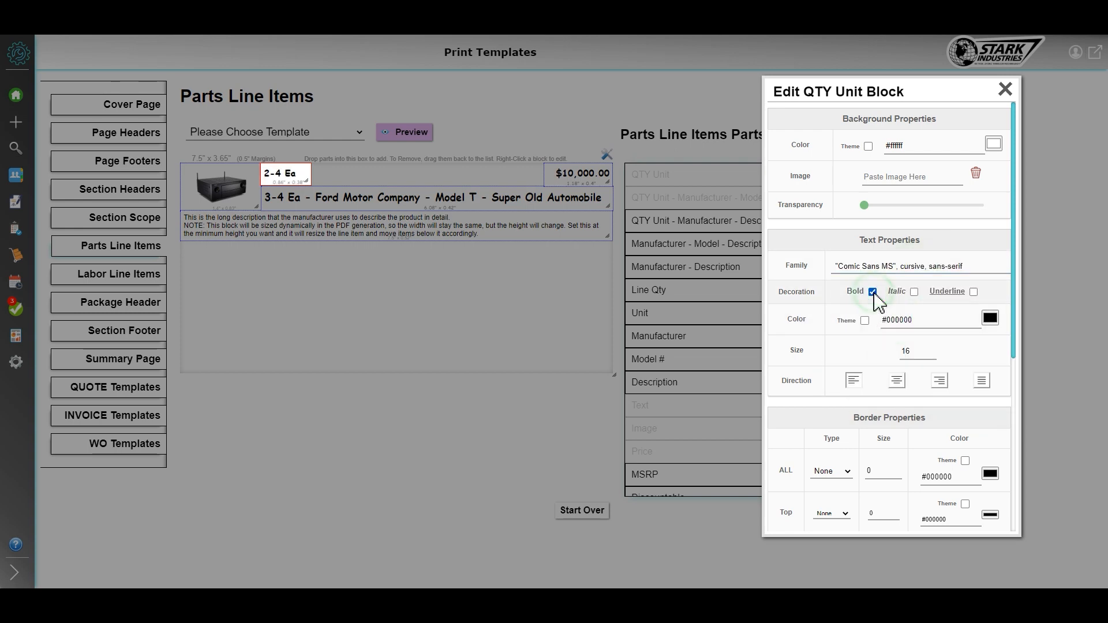
{"action": "left_click", "coordinate": [448, 201]}
Step: Replace the QTY Unit - Manufacturer - Model - Description block with a Manufacturer - Model - Description block reaching the container's right edge
{"action": "left_click", "coordinate": [451, 196]}
{"action": "key", "text": "Delete"}
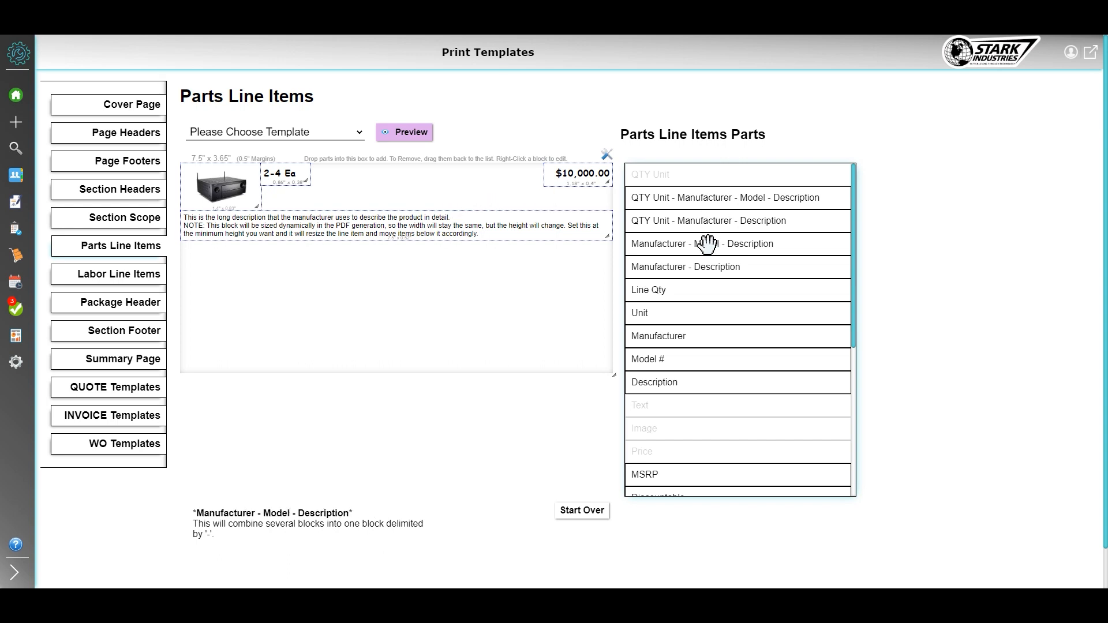
{"action": "left_click_drag", "start_coordinate": [707, 244], "coordinate": [611, 202]}
Step: Format the Manufacturer - Model - Description block's text as bold "Comic Sans MS", cursive, sans-serif at size 18
{"action": "right_click", "coordinate": [428, 199]}
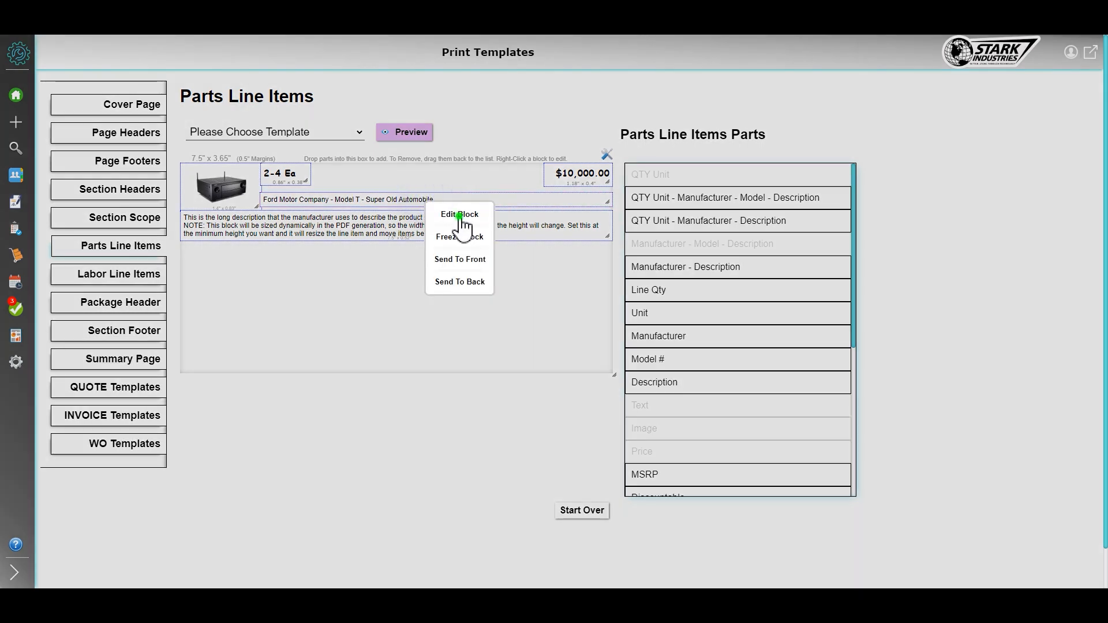
{"action": "left_click", "coordinate": [494, 223]}
{"action": "left_click", "coordinate": [931, 349]}
{"action": "left_click", "coordinate": [931, 349]}
{"action": "left_click", "coordinate": [931, 349]}
{"action": "left_click", "coordinate": [931, 349]}
{"action": "left_click", "coordinate": [931, 349]}
{"action": "left_click", "coordinate": [931, 349]}
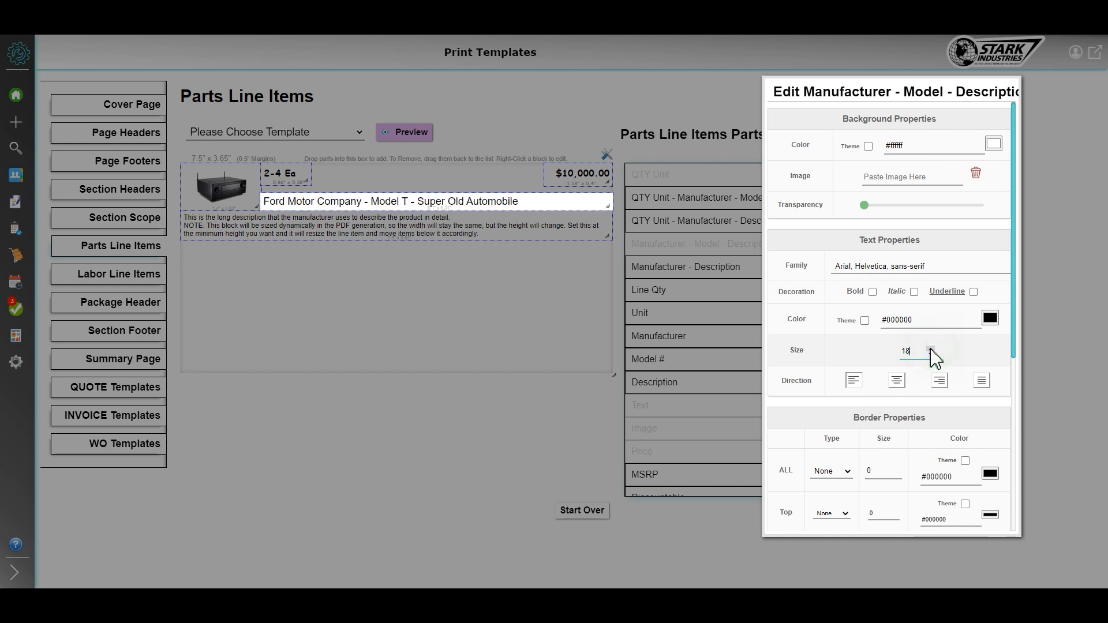
{"action": "left_click", "coordinate": [898, 267]}
{"action": "left_click", "coordinate": [877, 320]}
{"action": "left_click", "coordinate": [872, 292]}
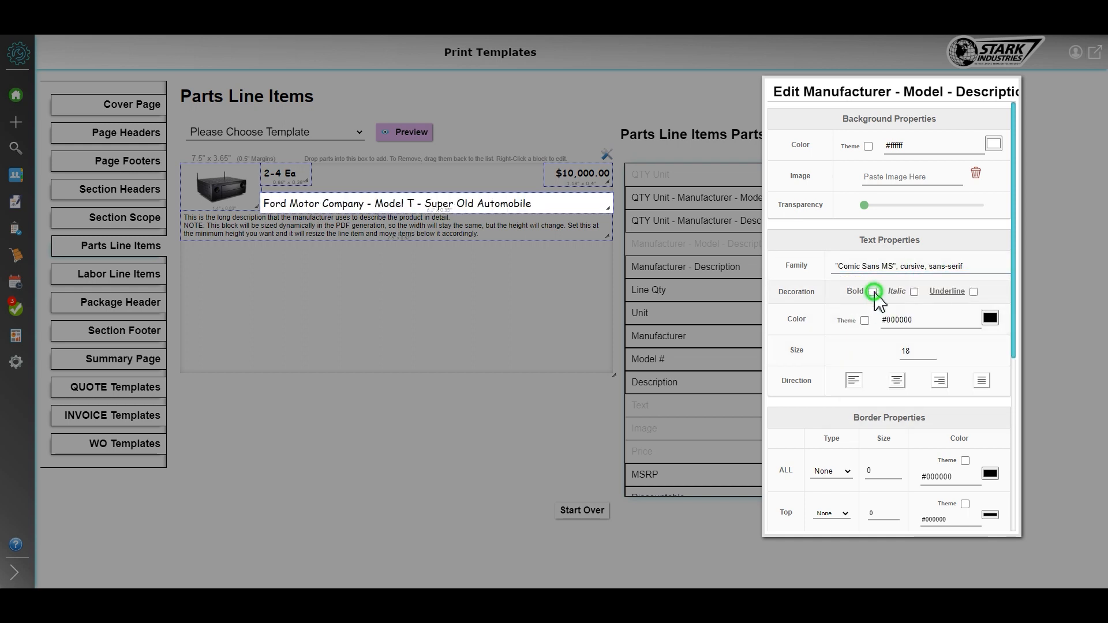
{"action": "left_click", "coordinate": [372, 203]}
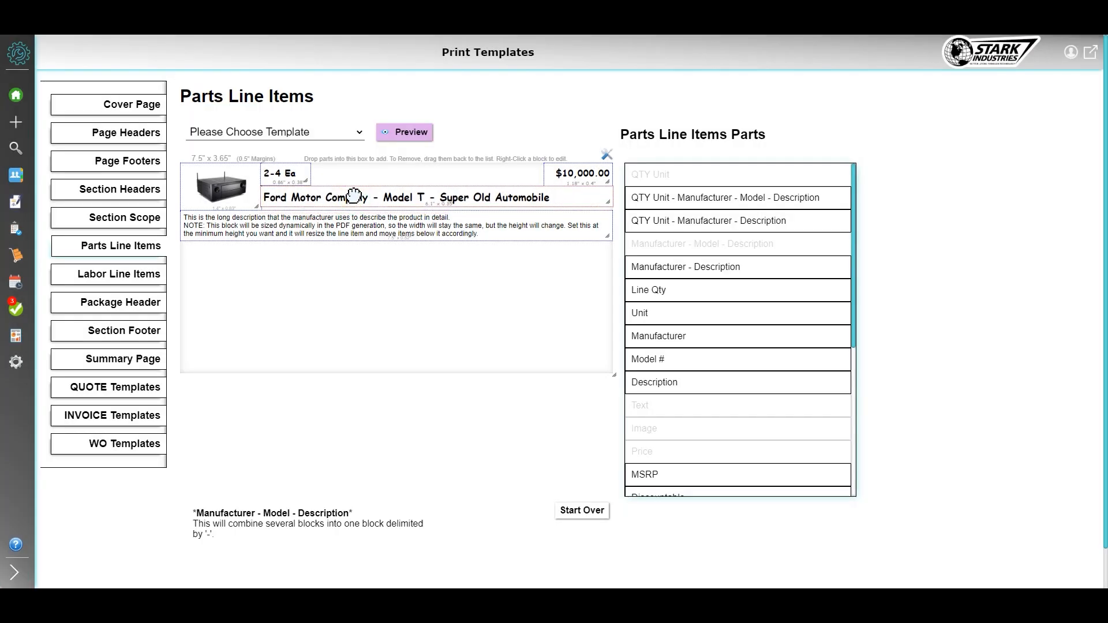
Step: Align the left edges of the Manufacturer - Model - Description and QTY Unit blocks with the image's edge, and close the gap between them
{"action": "right_click", "coordinate": [353, 198]}
{"action": "left_click", "coordinate": [351, 200]}
{"action": "left_click_drag", "start_coordinate": [352, 201], "coordinate": [358, 200]}
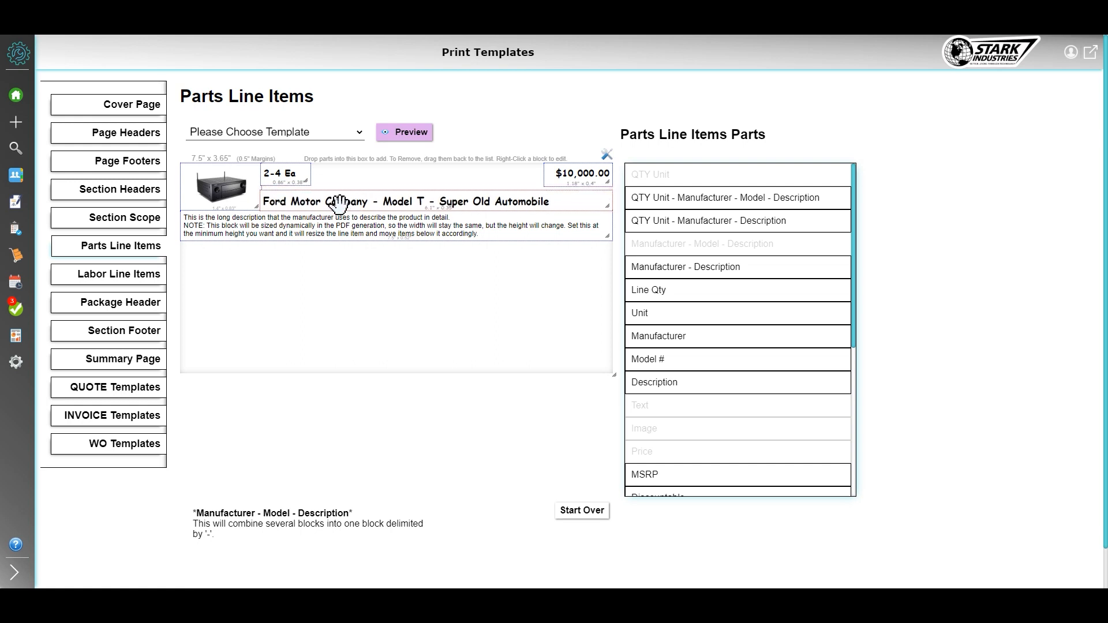
{"action": "left_click_drag", "start_coordinate": [260, 200], "coordinate": [262, 200]}
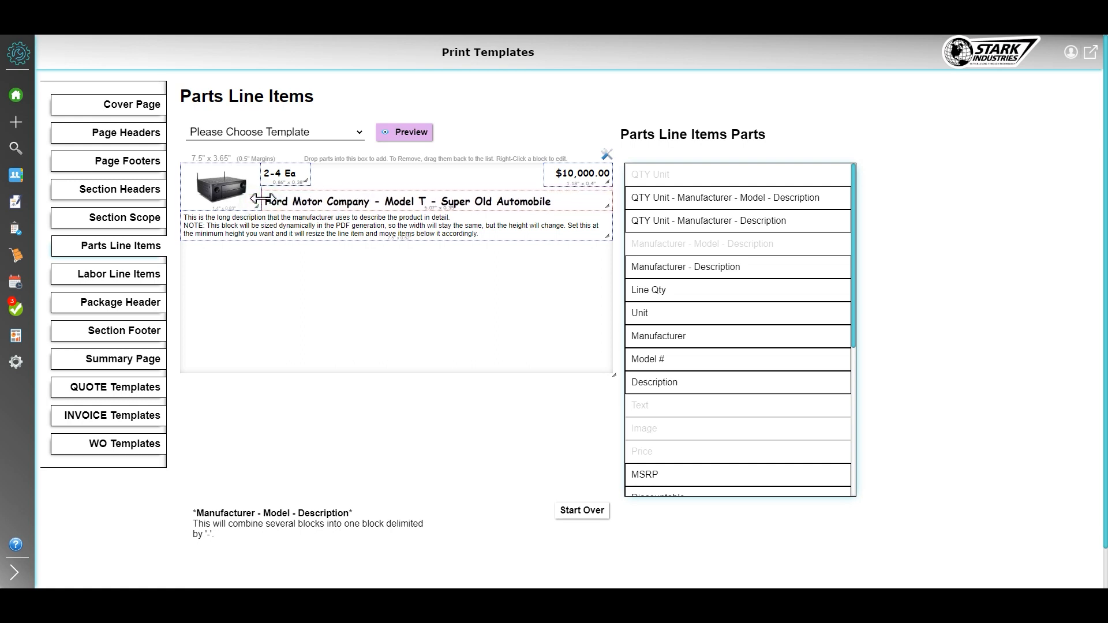
{"action": "left_click", "coordinate": [267, 172]}
{"action": "left_click_drag", "start_coordinate": [261, 174], "coordinate": [262, 175]}
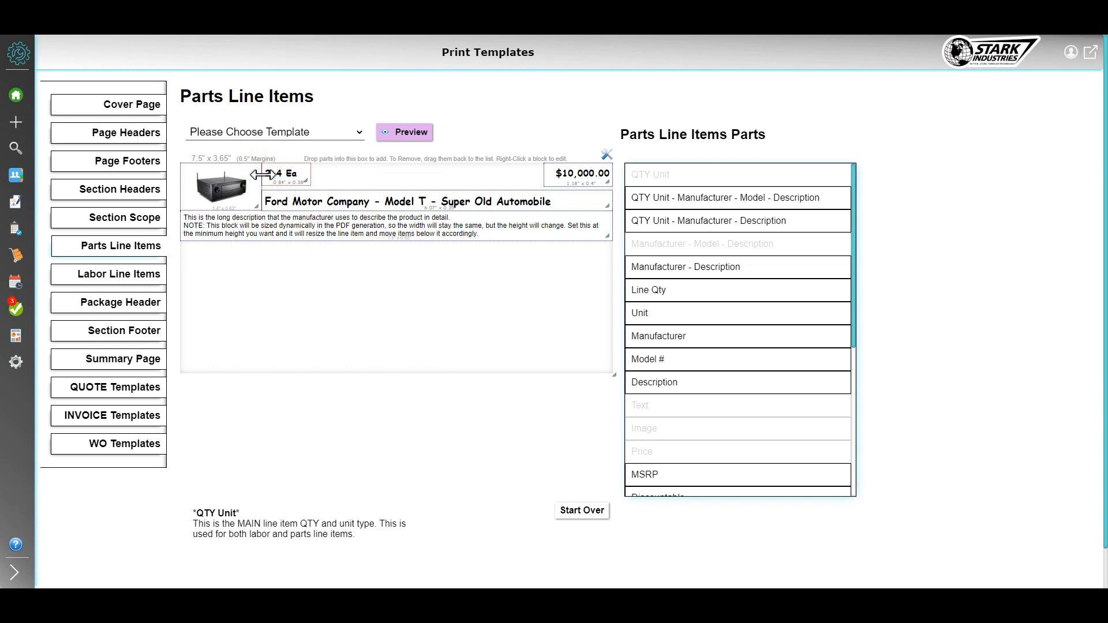
{"action": "left_click_drag", "start_coordinate": [343, 190], "coordinate": [344, 184]}
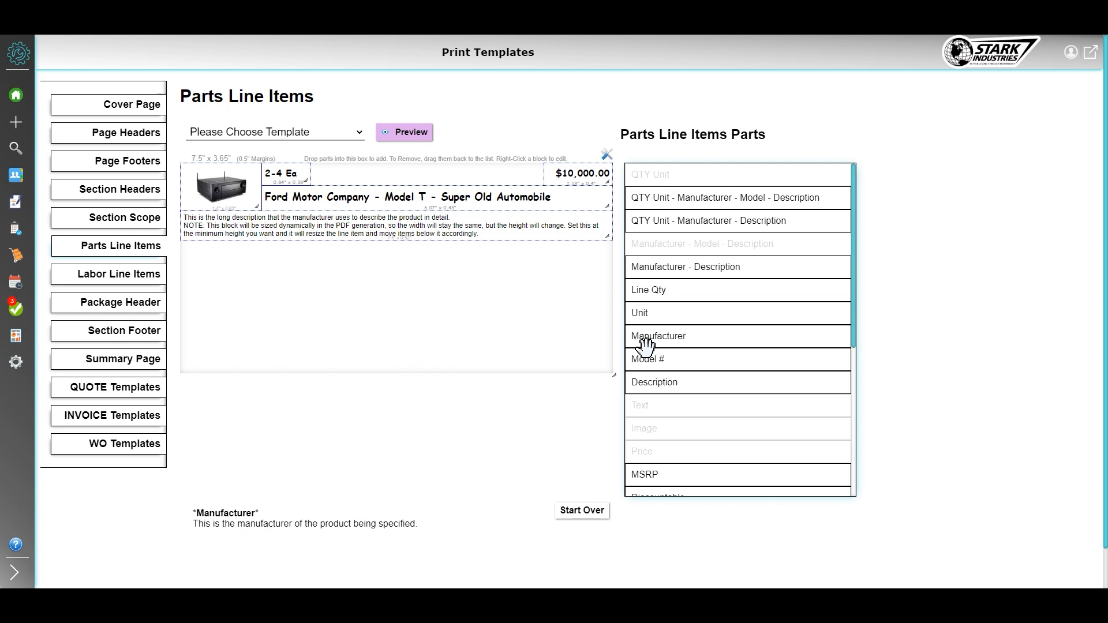
Step: Add the Optional block above the Manufacturer - Model - Description block, between the QTY Unit and Price blocks
{"action": "scroll", "coordinate": [646, 346], "scroll_direction": "down", "scroll_amount": 3}
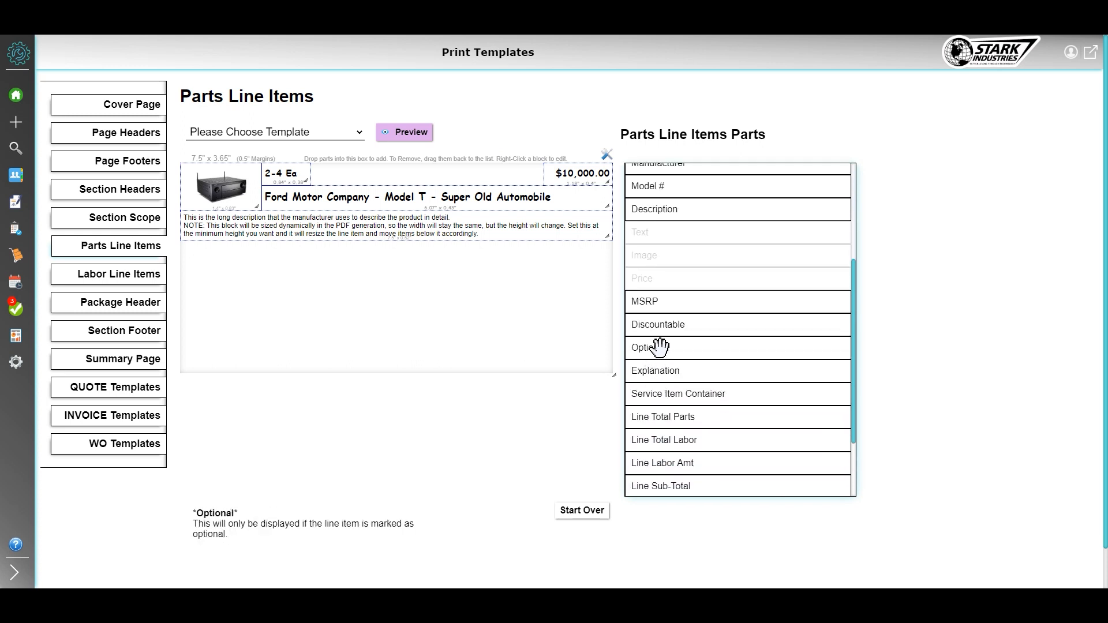
{"action": "left_click_drag", "start_coordinate": [644, 348], "coordinate": [419, 172]}
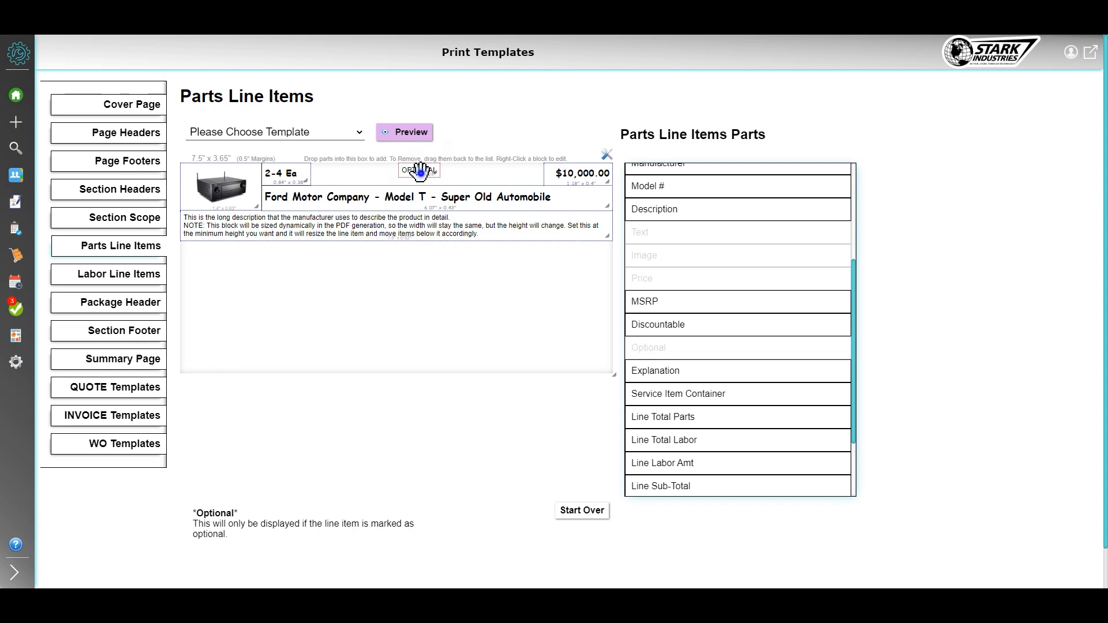
{"action": "right_click", "coordinate": [419, 174]}
{"action": "left_click", "coordinate": [398, 171]}
Step: Format the Optional block's text as bold, centered "Comic Sans MS", cursive, sans-serif at size 15
{"action": "right_click", "coordinate": [421, 170]}
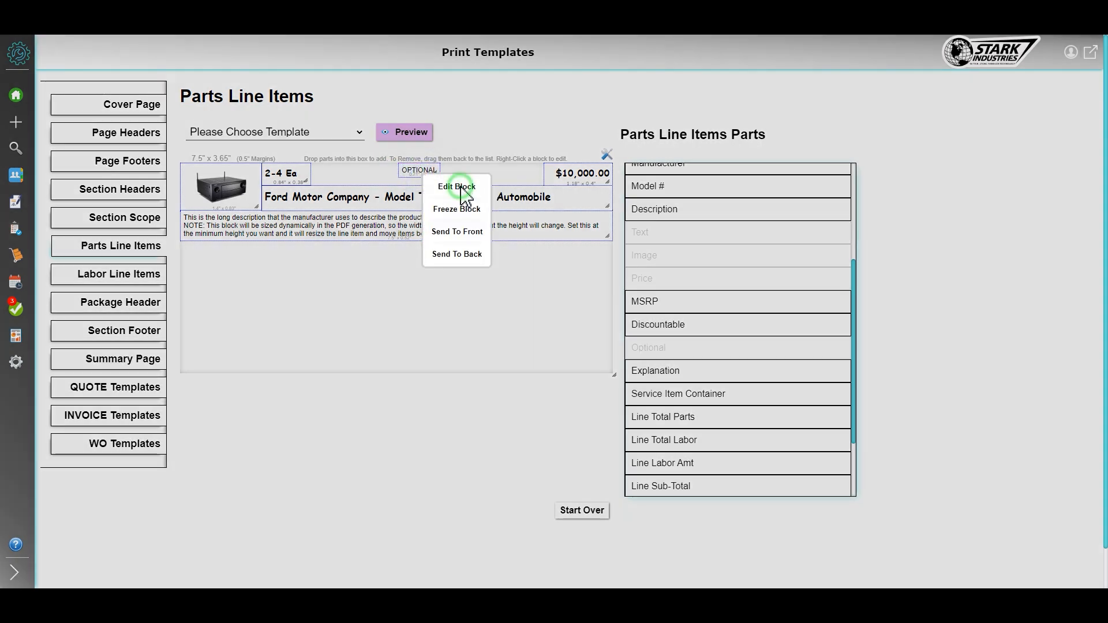
{"action": "left_click", "coordinate": [456, 184]}
{"action": "left_click", "coordinate": [910, 267]}
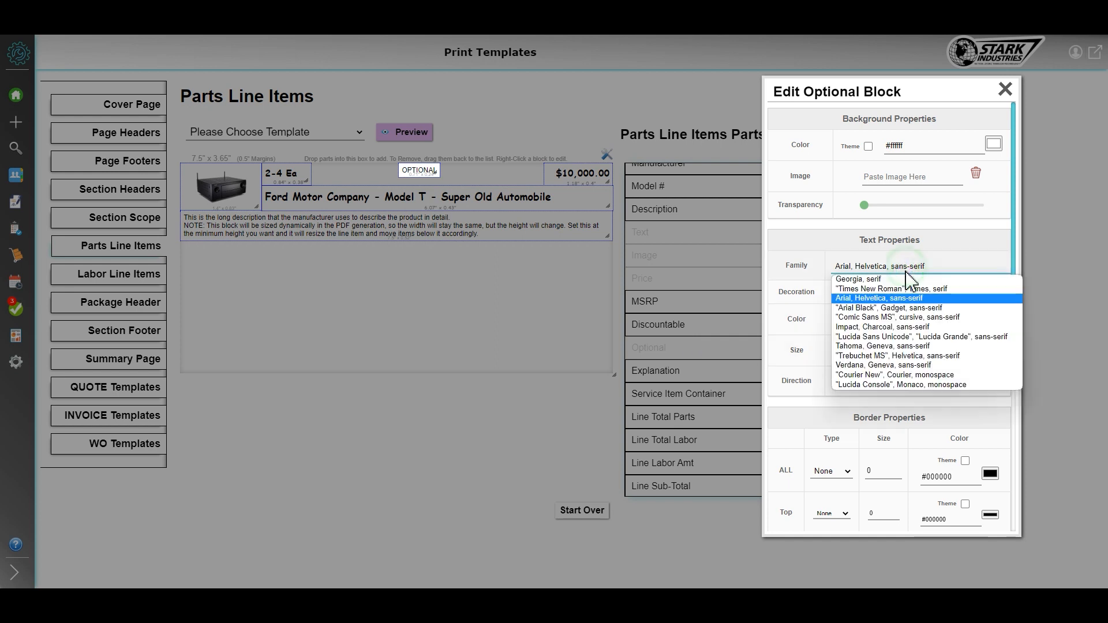
{"action": "left_click", "coordinate": [909, 306]}
{"action": "left_click", "coordinate": [872, 292]}
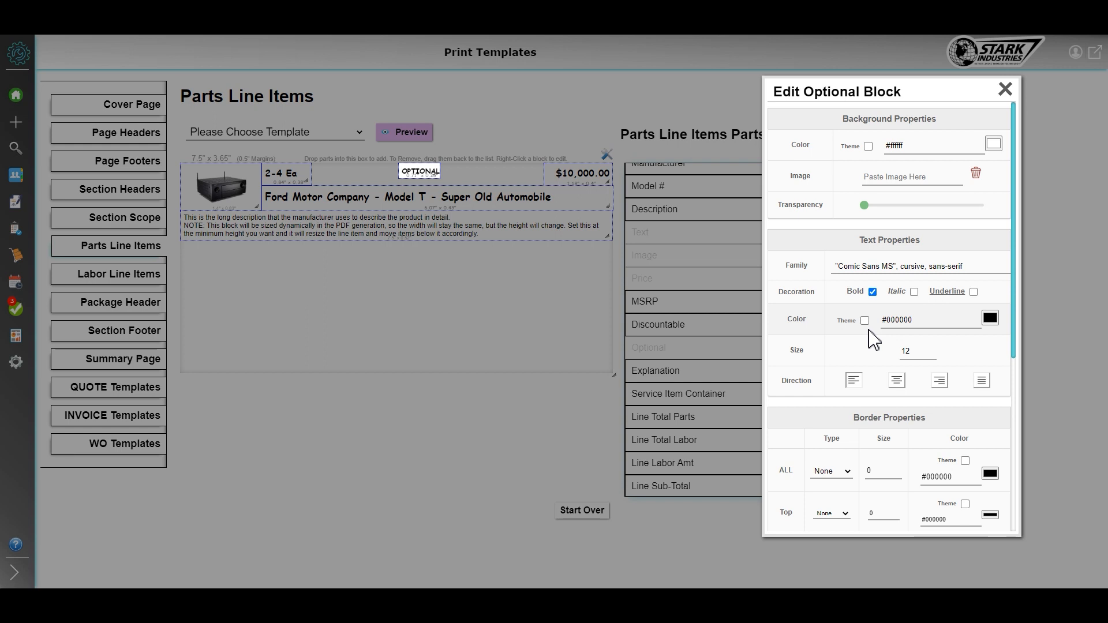
{"action": "left_click", "coordinate": [898, 380]}
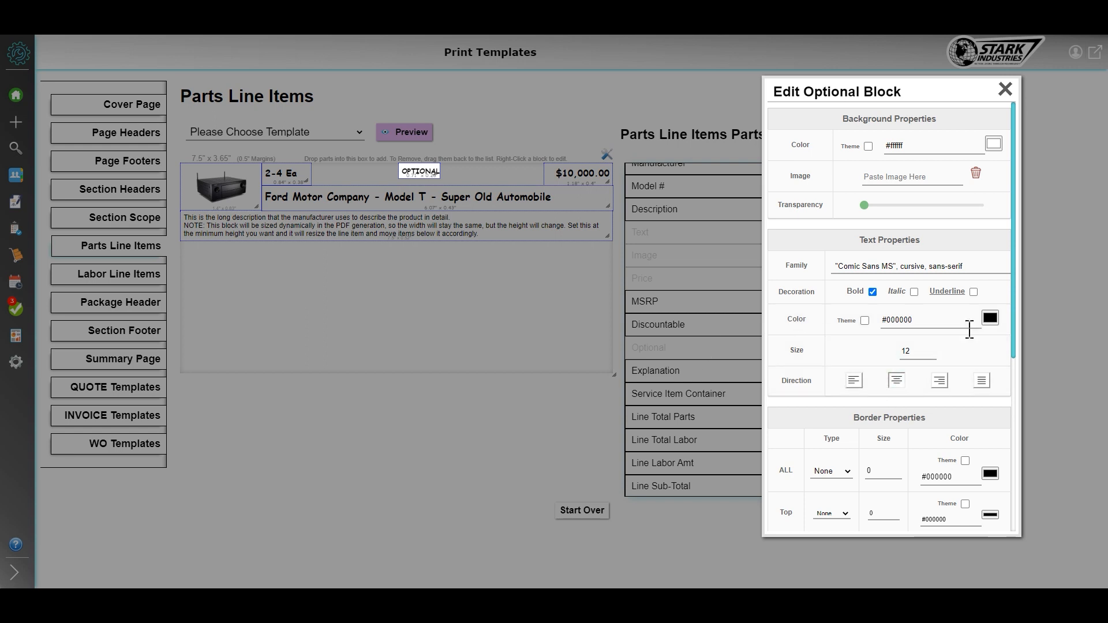
{"action": "left_click", "coordinate": [930, 348]}
{"action": "left_click", "coordinate": [930, 349]}
{"action": "left_click", "coordinate": [930, 349]}
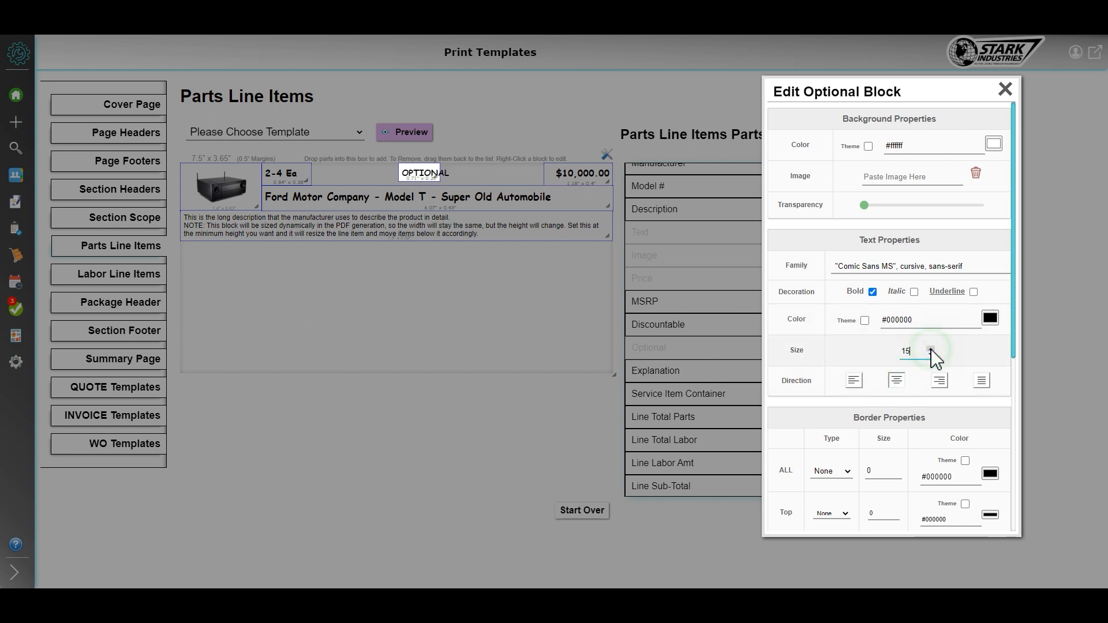
Step: Apply the theme color to the Optional block's text, and widen and reposition the block so its text fits inside
{"action": "left_click", "coordinate": [990, 318]}
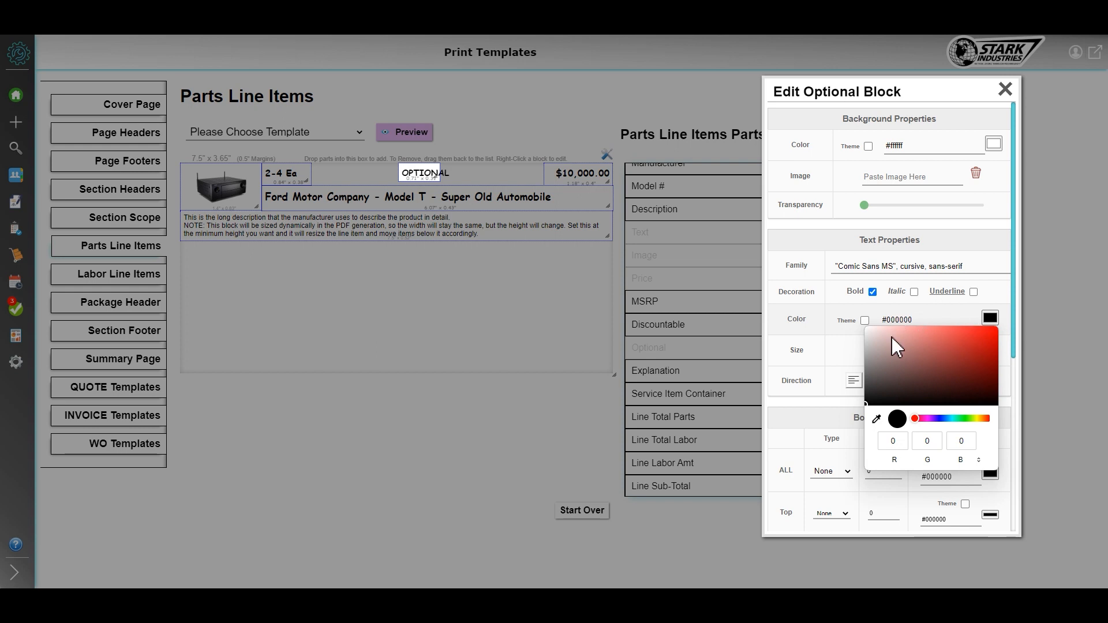
{"action": "left_click", "coordinate": [913, 320]}
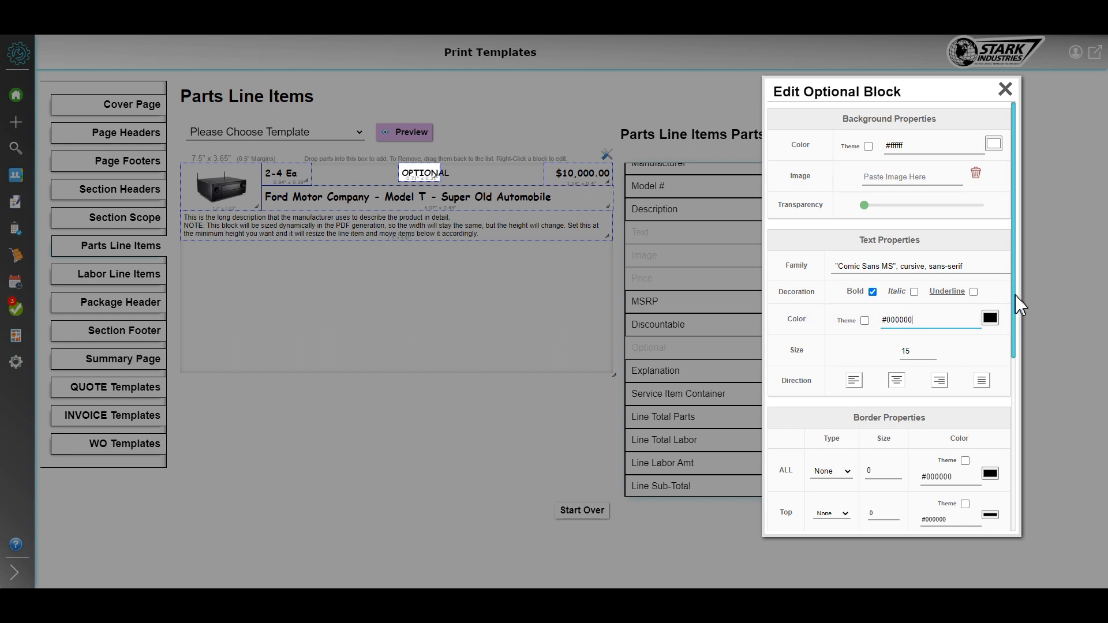
{"action": "left_click", "coordinate": [865, 321]}
{"action": "left_click", "coordinate": [464, 265]}
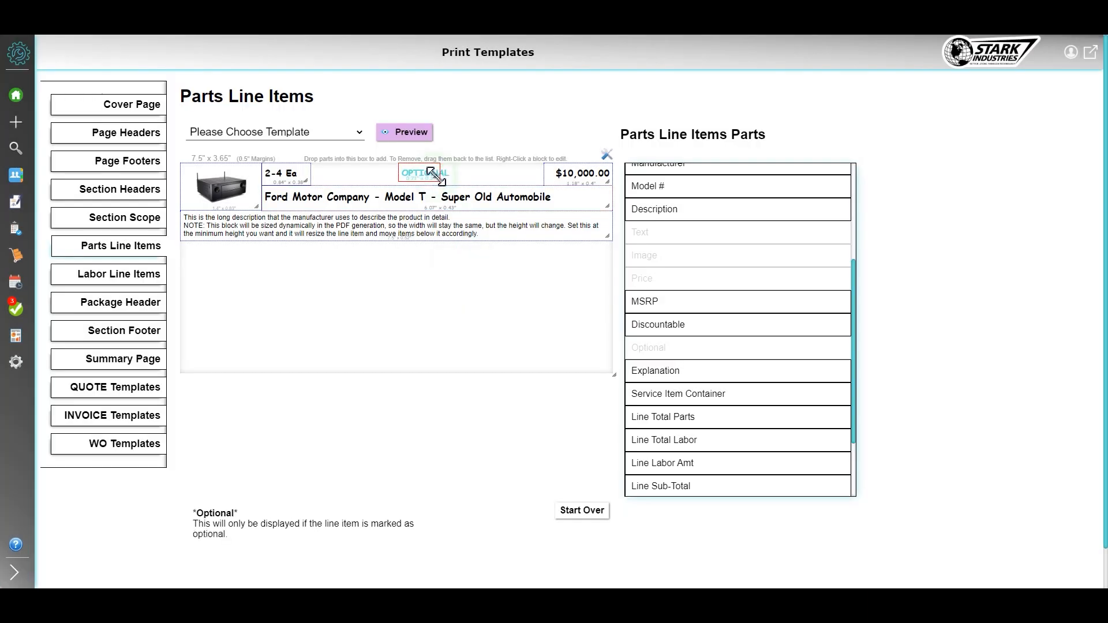
{"action": "left_click_drag", "start_coordinate": [440, 173], "coordinate": [416, 178]}
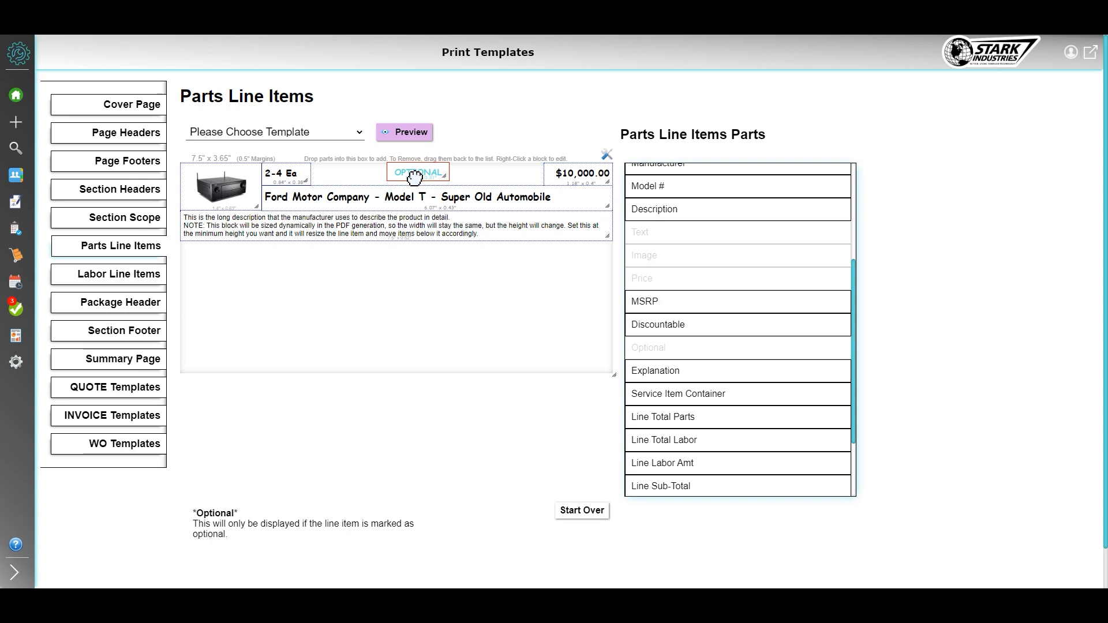
{"action": "left_click", "coordinate": [431, 290]}
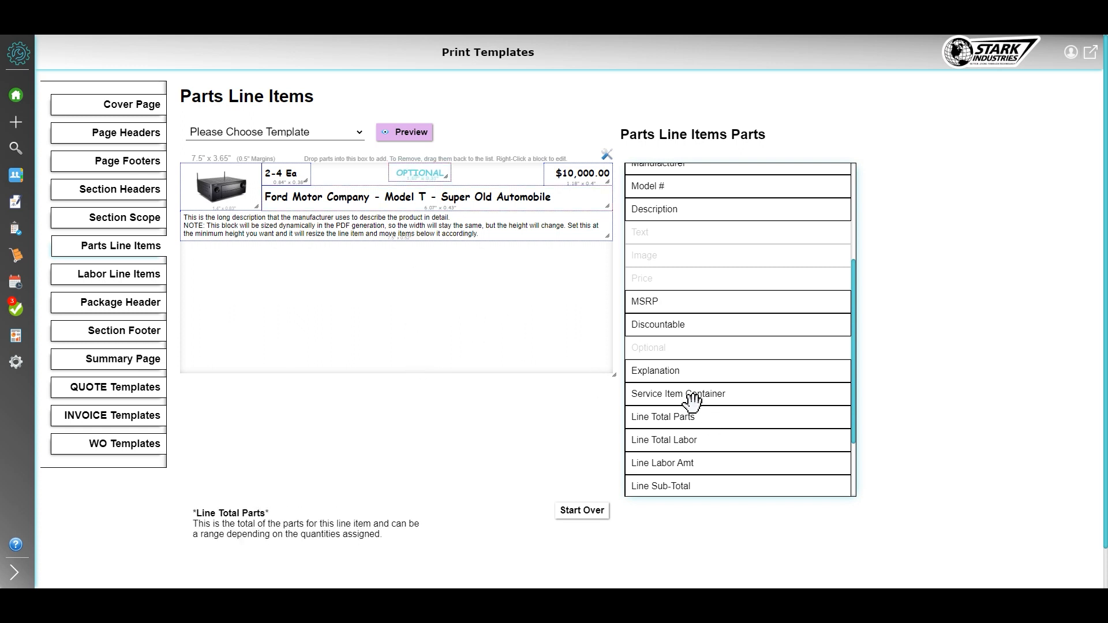
Step: Add the Service Item Container block at full width directly below the long description, and reduce its height to about one text line
{"action": "mouse_move", "coordinate": [649, 390]}
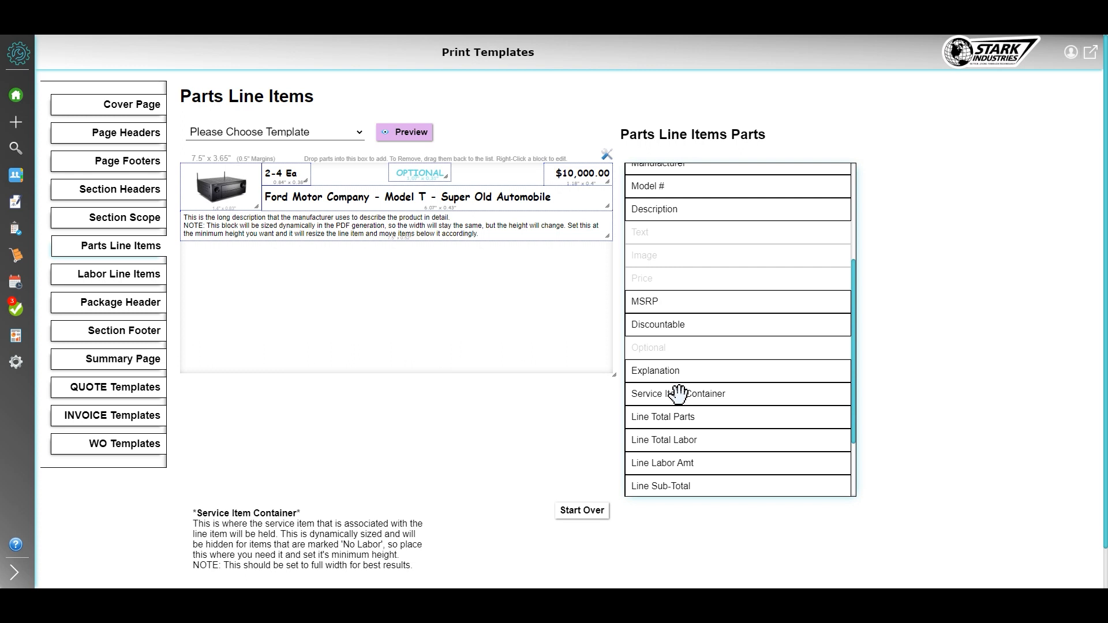
{"action": "left_click_drag", "start_coordinate": [678, 393], "coordinate": [236, 255]}
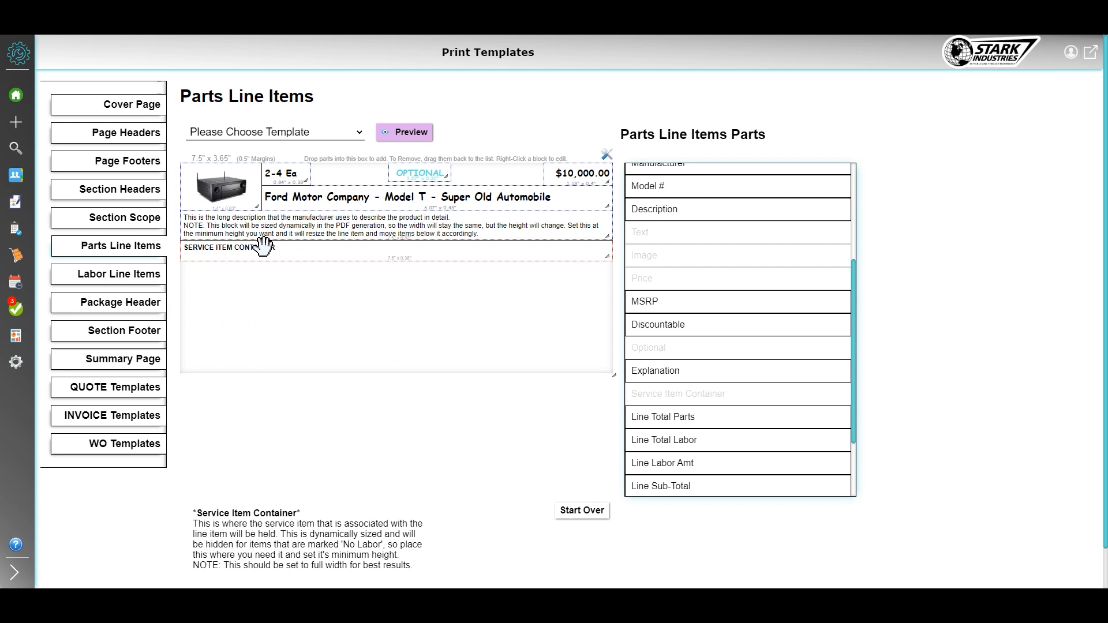
{"action": "left_click", "coordinate": [447, 253]}
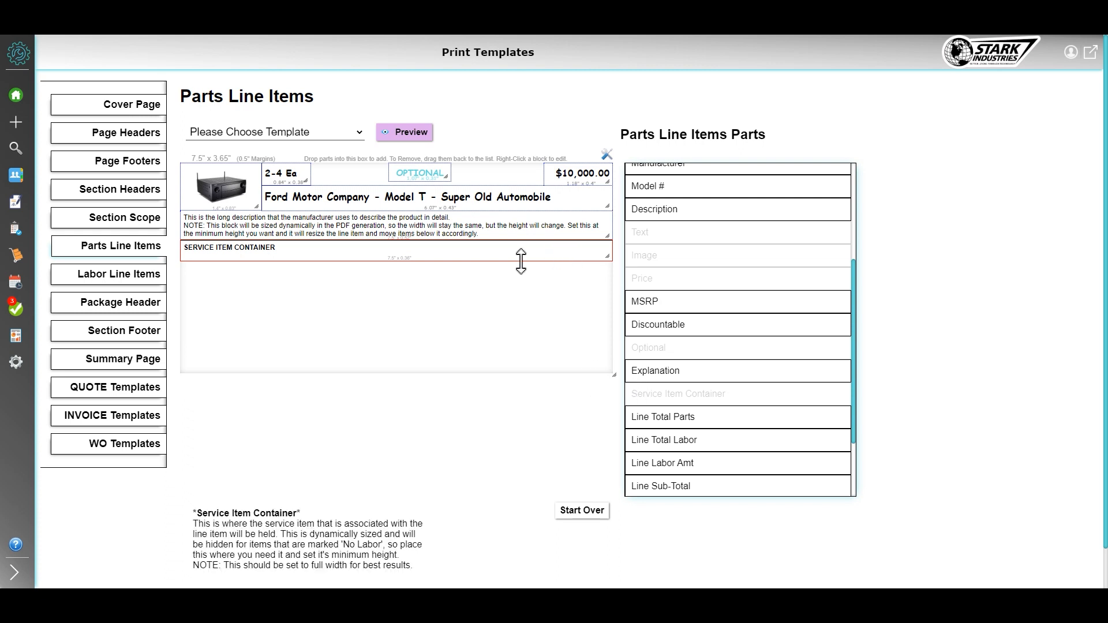
{"action": "mouse_move", "coordinate": [519, 257]}
{"action": "left_mouse_down"}
{"action": "mouse_move", "coordinate": [518, 314]}
{"action": "mouse_move", "coordinate": [521, 269]}
{"action": "left_mouse_up"}
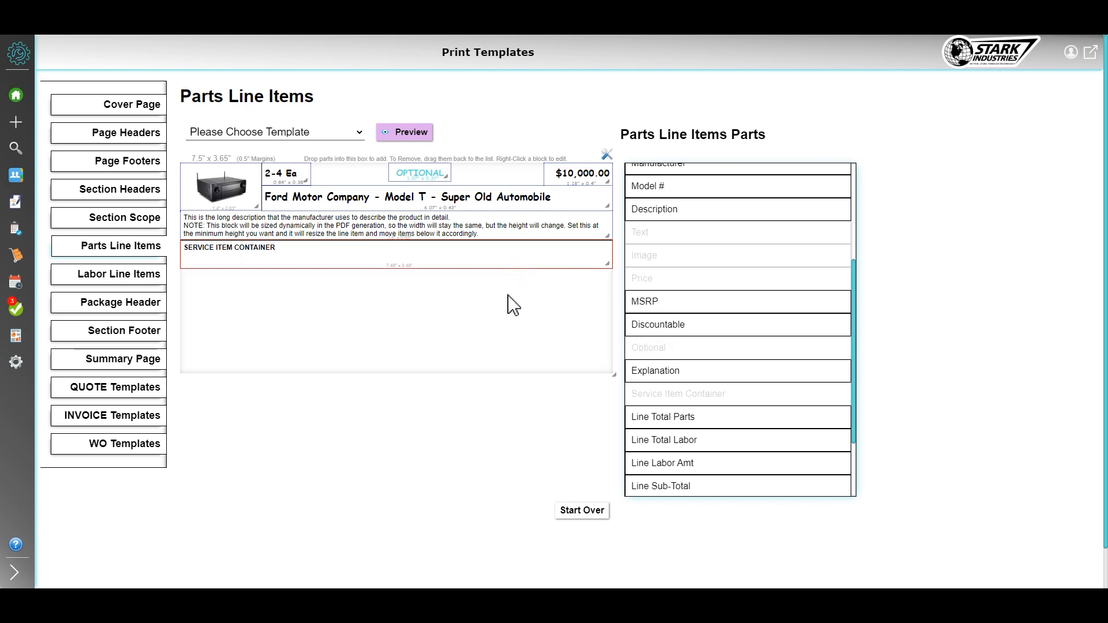
{"action": "mouse_move", "coordinate": [526, 267]}
{"action": "left_mouse_down"}
{"action": "mouse_move", "coordinate": [527, 247]}
{"action": "mouse_move", "coordinate": [532, 260]}
{"action": "left_mouse_up"}
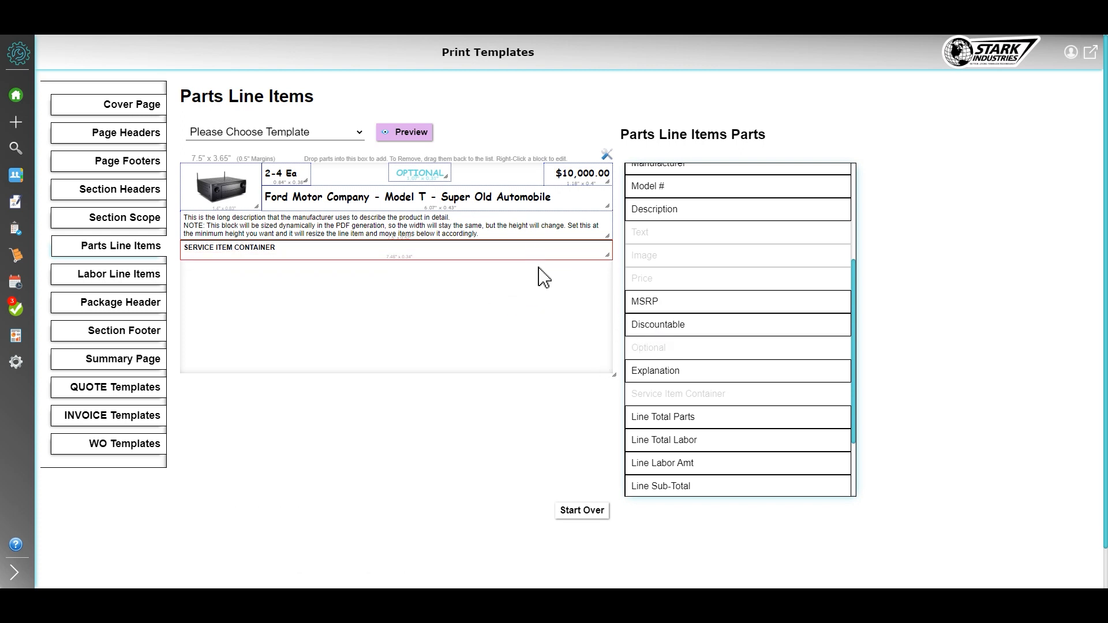
{"action": "mouse_move", "coordinate": [522, 254]}
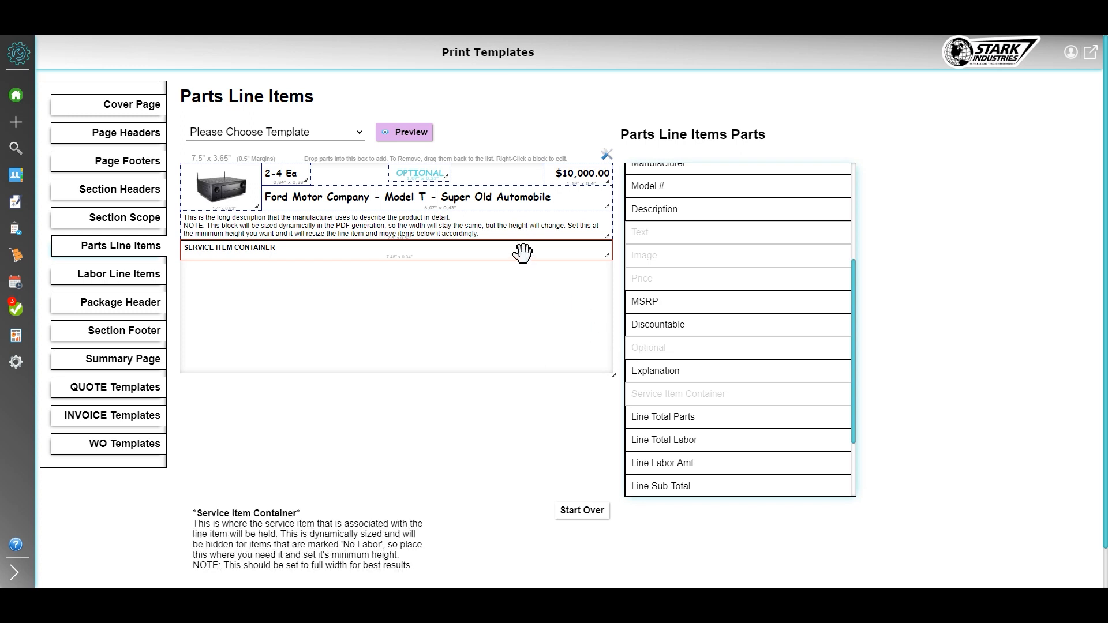
{"action": "mouse_move", "coordinate": [525, 259]}
{"action": "left_mouse_down"}
{"action": "mouse_move", "coordinate": [528, 245]}
{"action": "mouse_move", "coordinate": [530, 255]}
{"action": "left_mouse_up"}
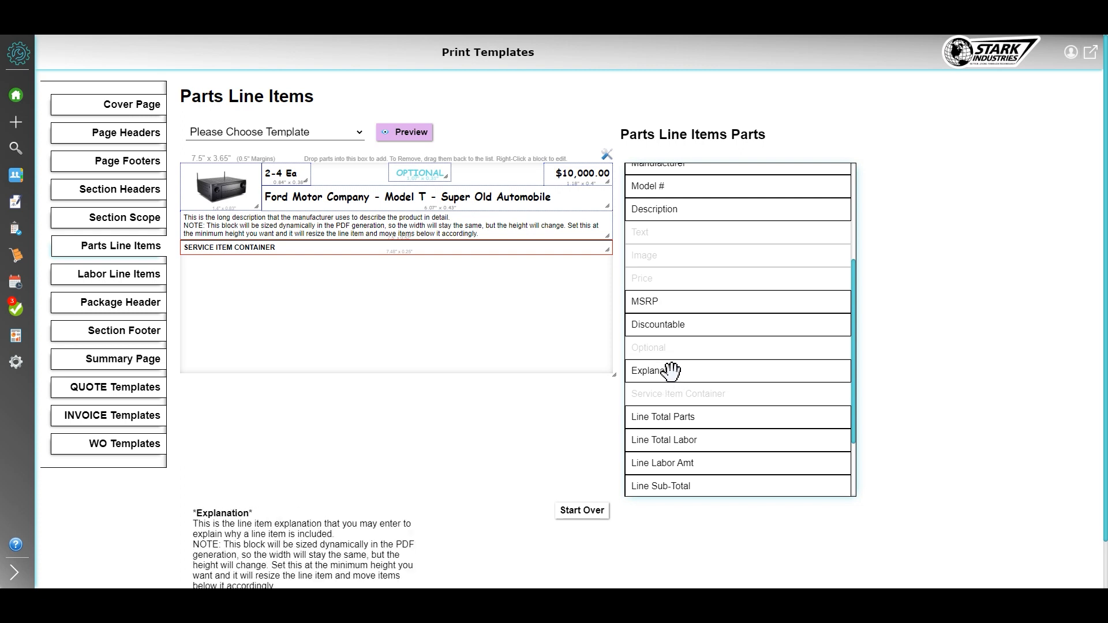
Step: Add a full-width Explanation block directly below the Service Item Container, and shorten the template container to 7.5" x 2"
{"action": "left_click_drag", "start_coordinate": [671, 371], "coordinate": [228, 270]}
{"action": "left_click_drag", "start_coordinate": [406, 270], "coordinate": [623, 269]}
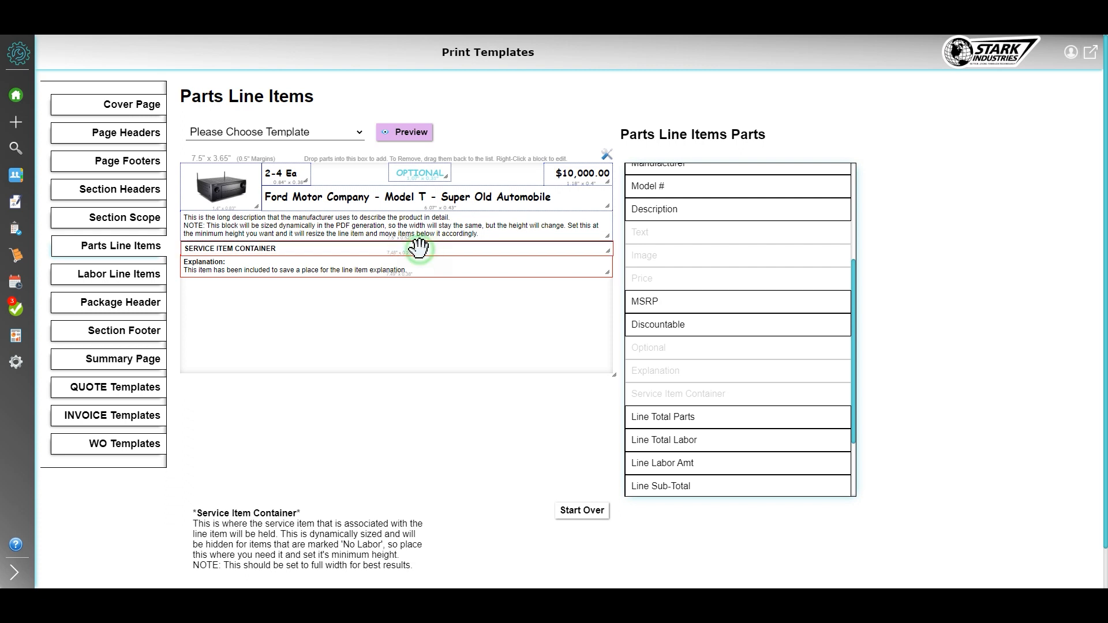
{"action": "mouse_move", "coordinate": [425, 218]}
{"action": "left_mouse_down"}
{"action": "mouse_move", "coordinate": [423, 250]}
{"action": "mouse_move", "coordinate": [421, 222]}
{"action": "left_mouse_up"}
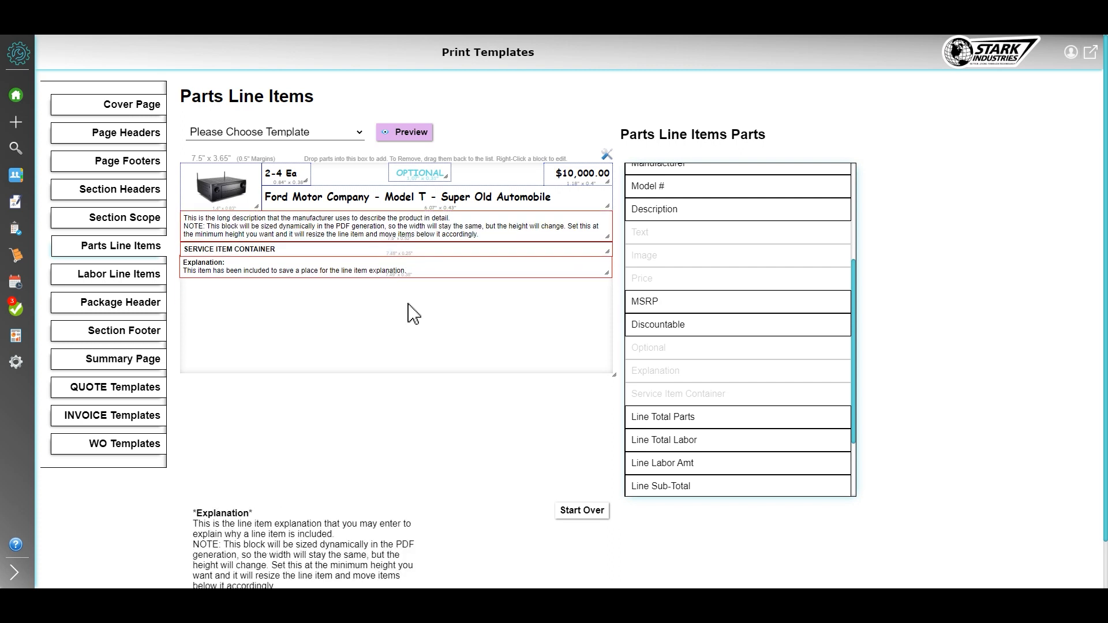
{"action": "left_click_drag", "start_coordinate": [611, 374], "coordinate": [614, 280]}
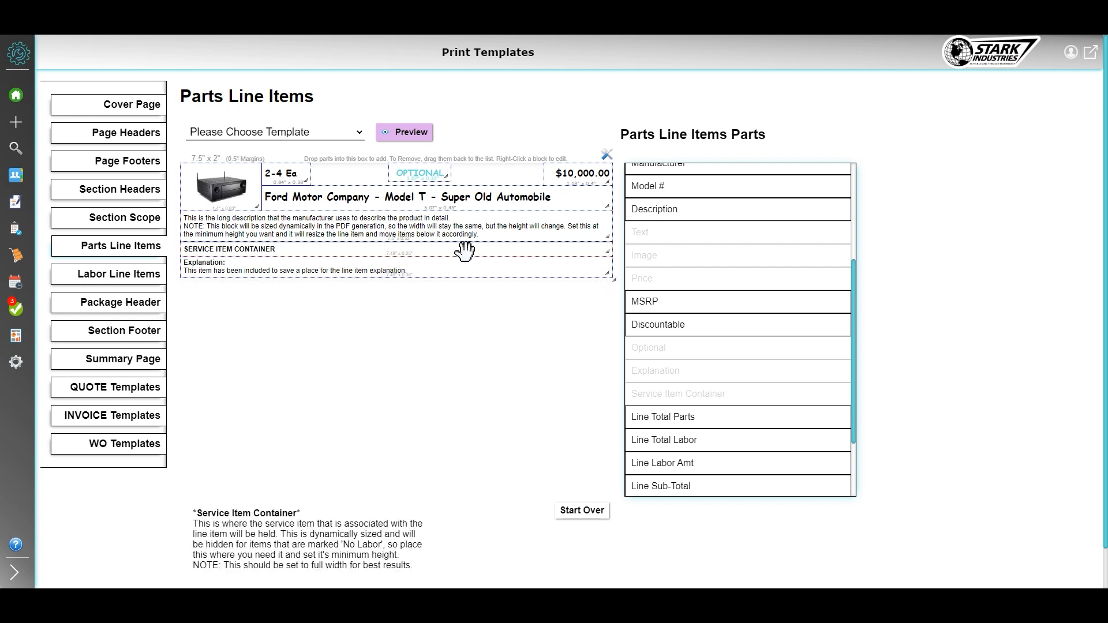
Step: Save the layout as a new template named "Line Item 1", applying the changes to all templates that use it
{"action": "left_click", "coordinate": [292, 134]}
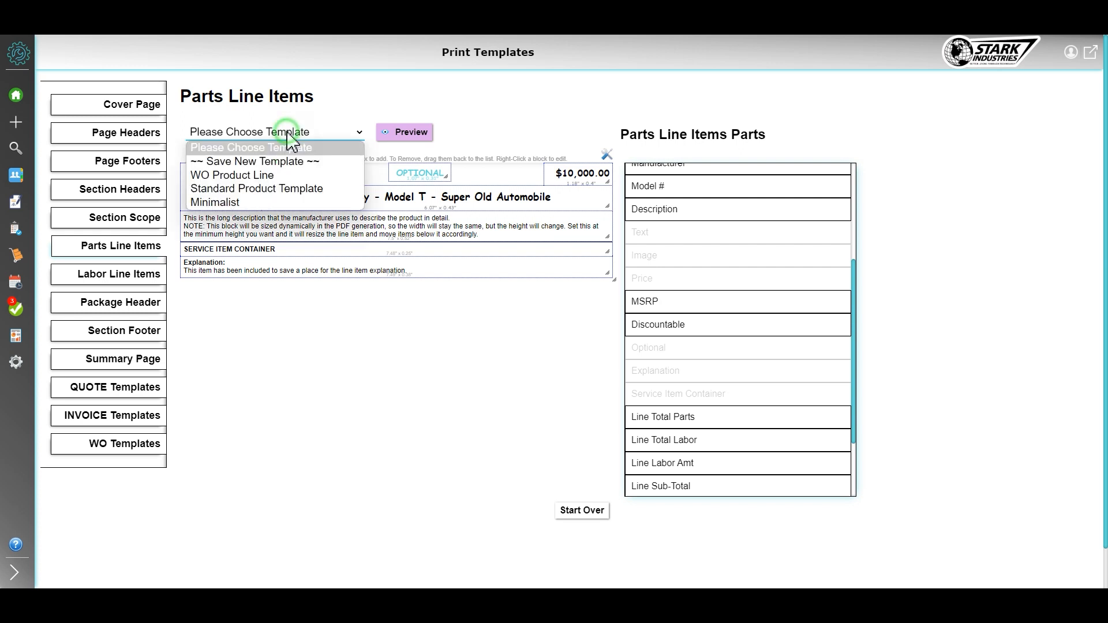
{"action": "left_click", "coordinate": [283, 162]}
{"action": "left_click", "coordinate": [530, 139]}
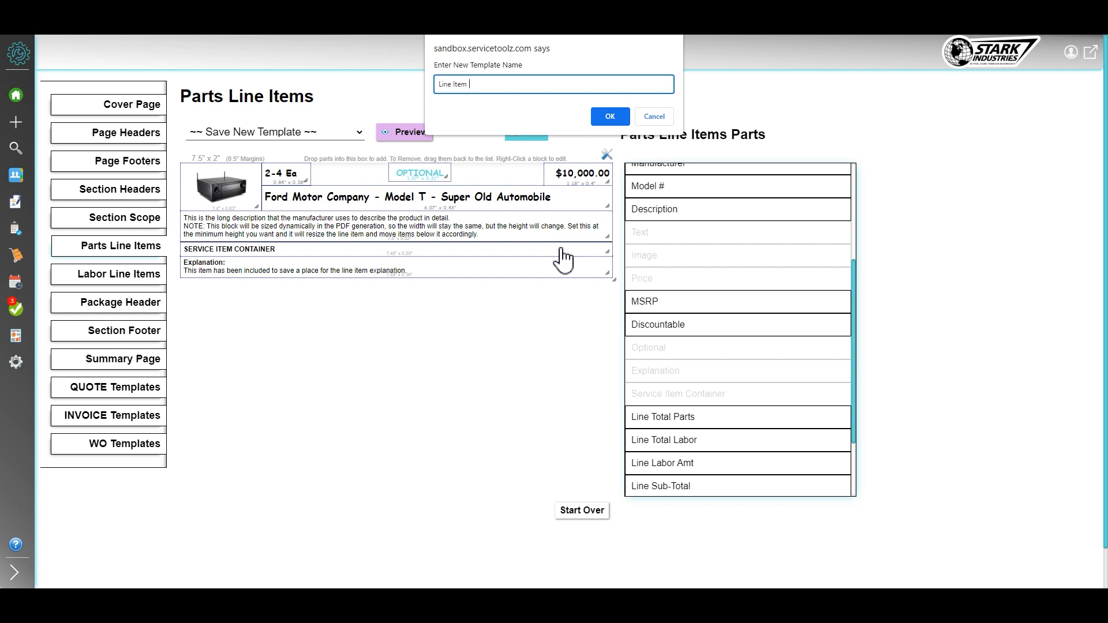
{"action": "left_click", "coordinate": [604, 115]}
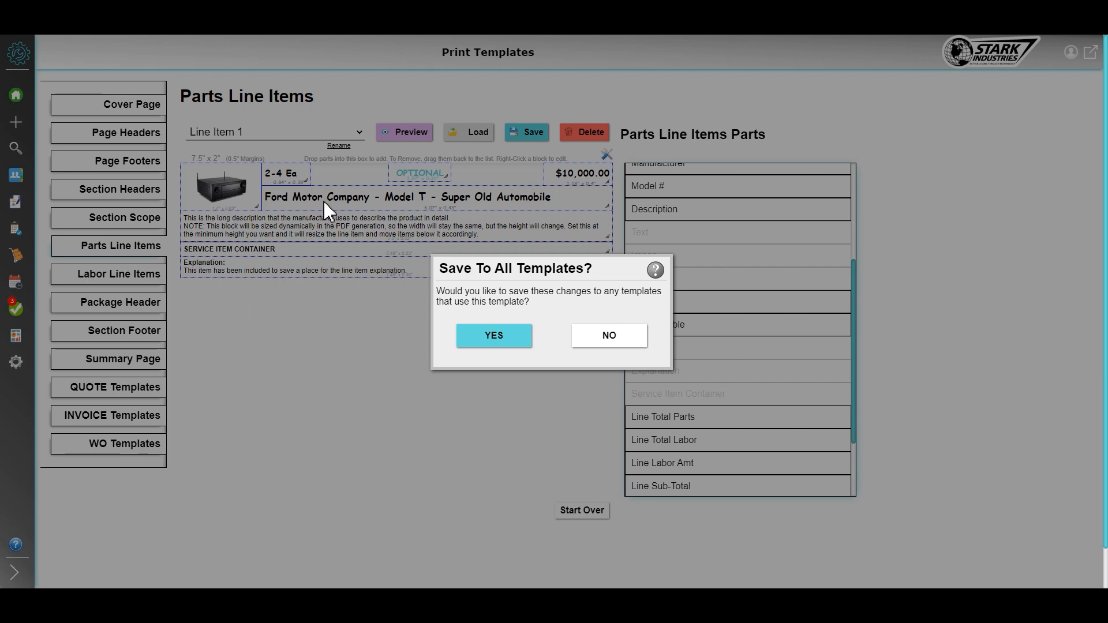
{"action": "left_click", "coordinate": [501, 339]}
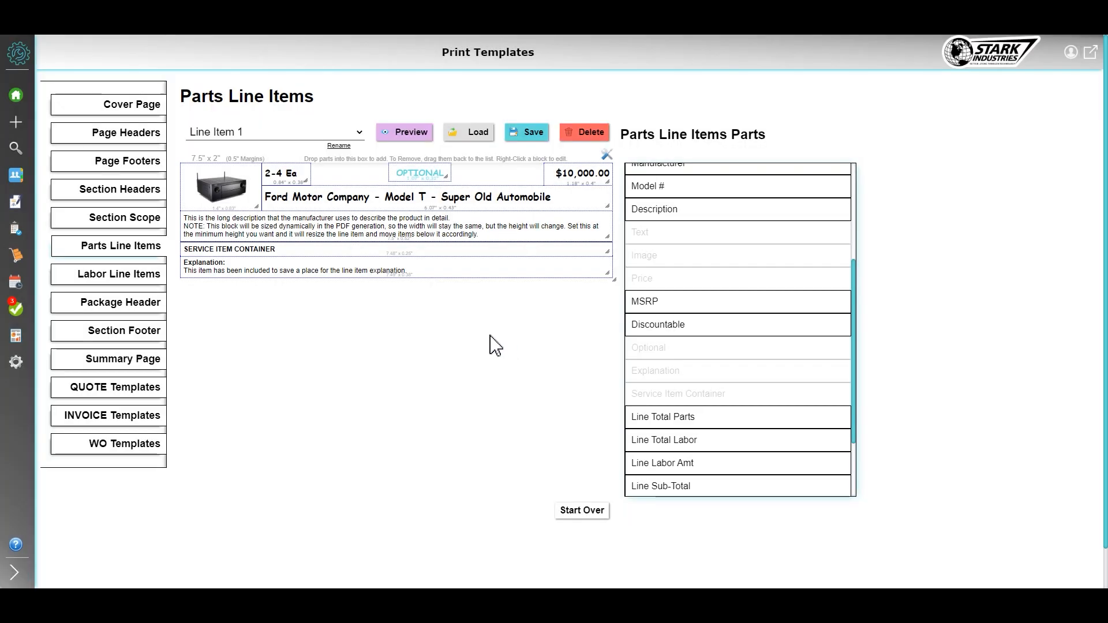
Step: Check the template selection list and preview the Line Item 1 template
{"action": "left_click", "coordinate": [268, 135]}
{"action": "left_click", "coordinate": [269, 134]}
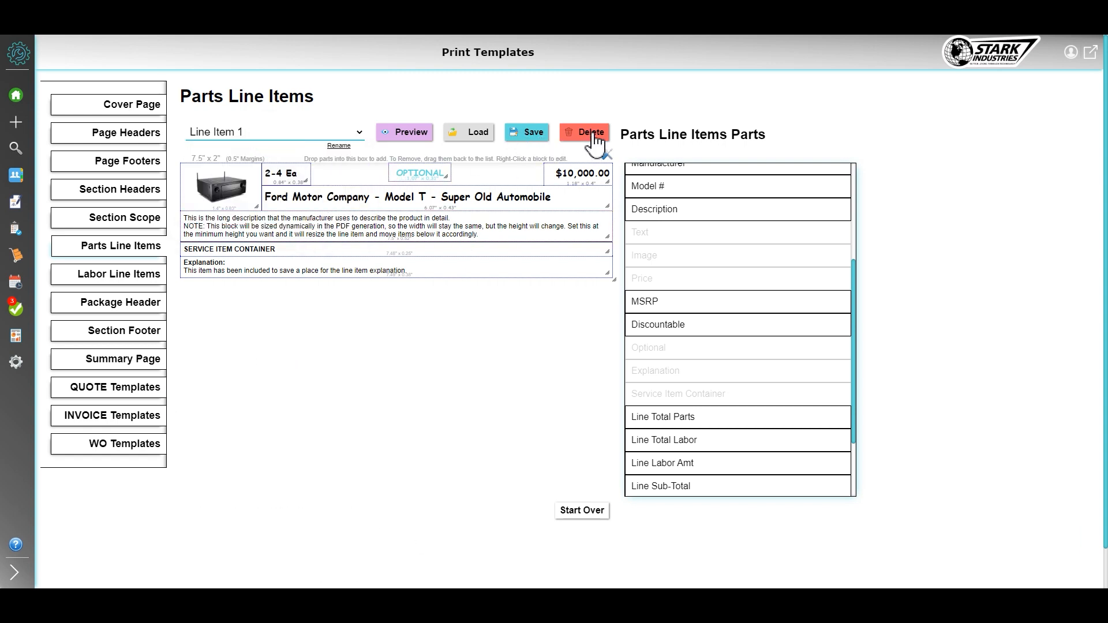
{"action": "left_click", "coordinate": [411, 138]}
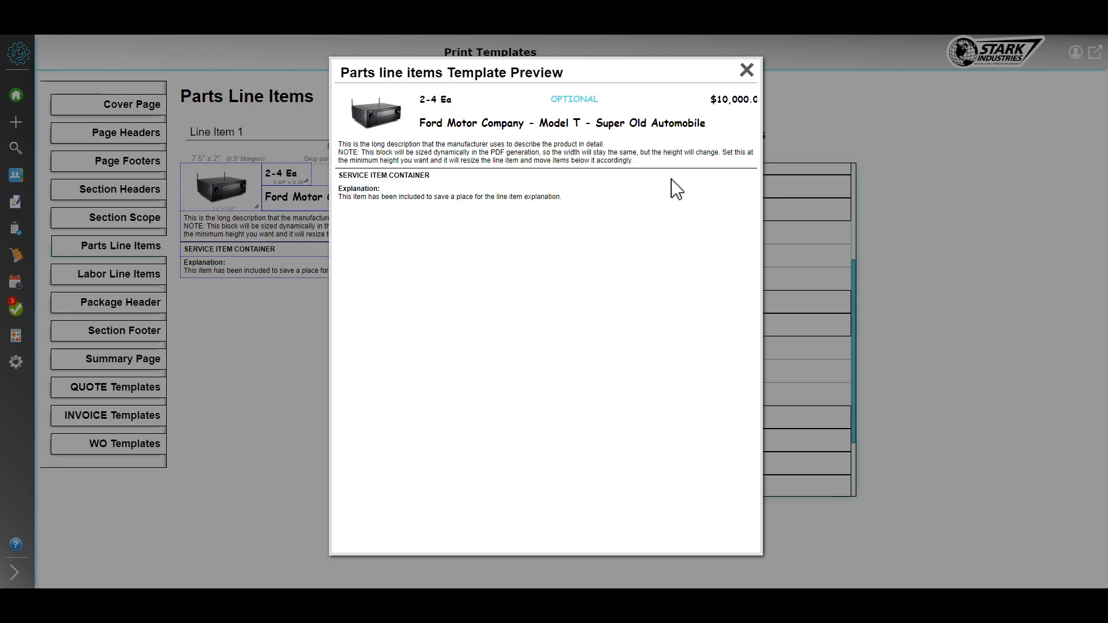
{"action": "left_click", "coordinate": [747, 70]}
Step: Set the Service Item Container block's top border type to None, and preview the template again
{"action": "mouse_move", "coordinate": [290, 248]}
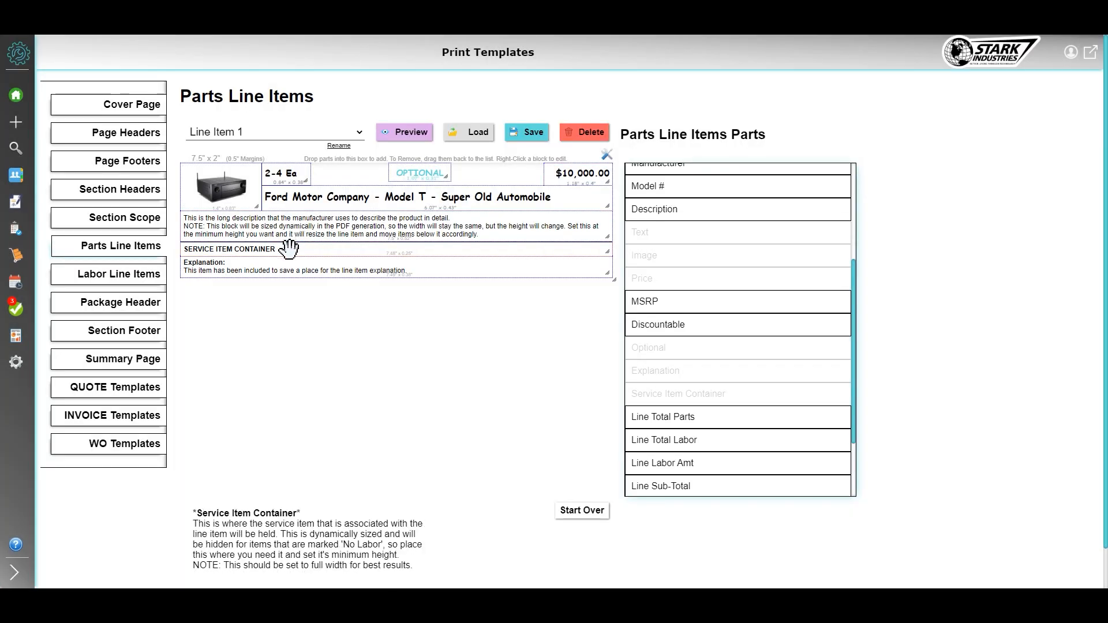
{"action": "right_click", "coordinate": [317, 247]}
{"action": "left_click", "coordinate": [348, 261]}
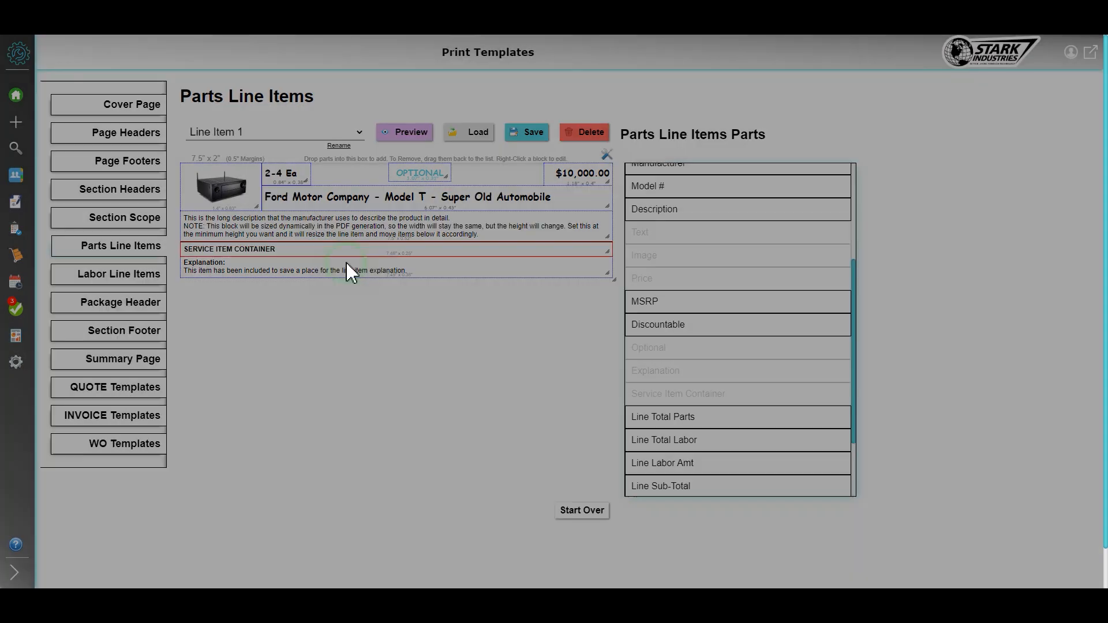
{"action": "scroll", "coordinate": [883, 396], "scroll_direction": "down", "scroll_amount": 4}
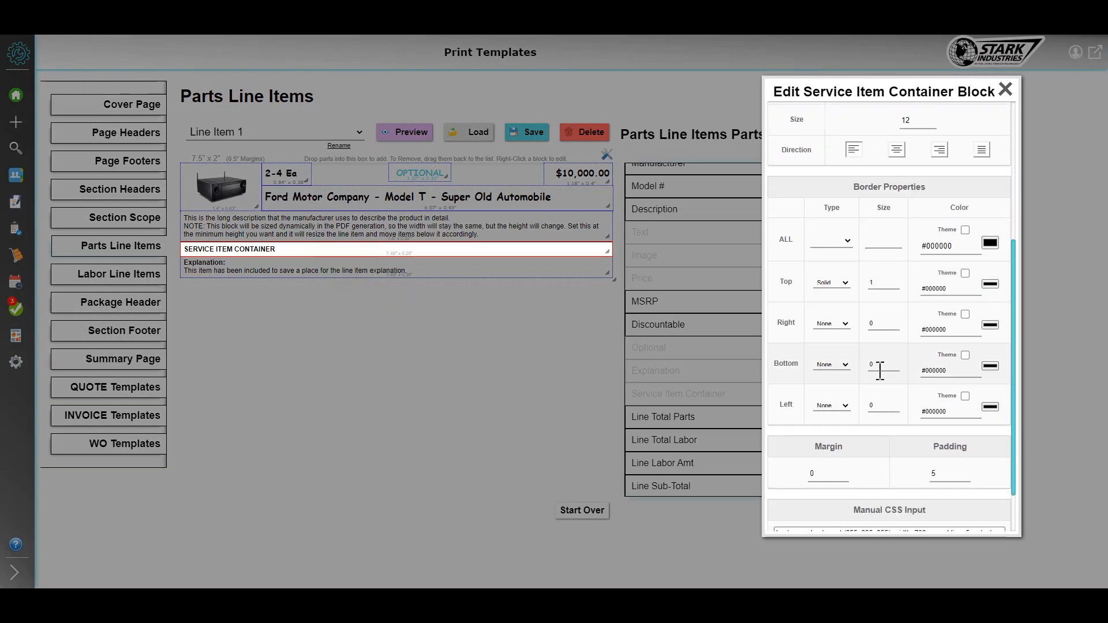
{"action": "left_click", "coordinate": [831, 284]}
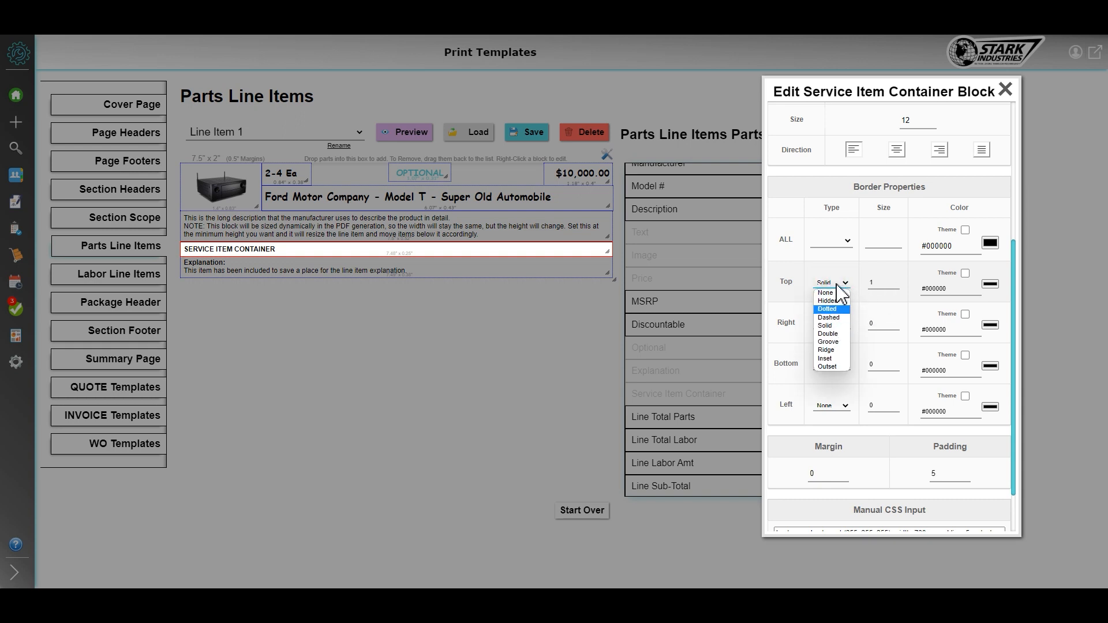
{"action": "left_click", "coordinate": [833, 293]}
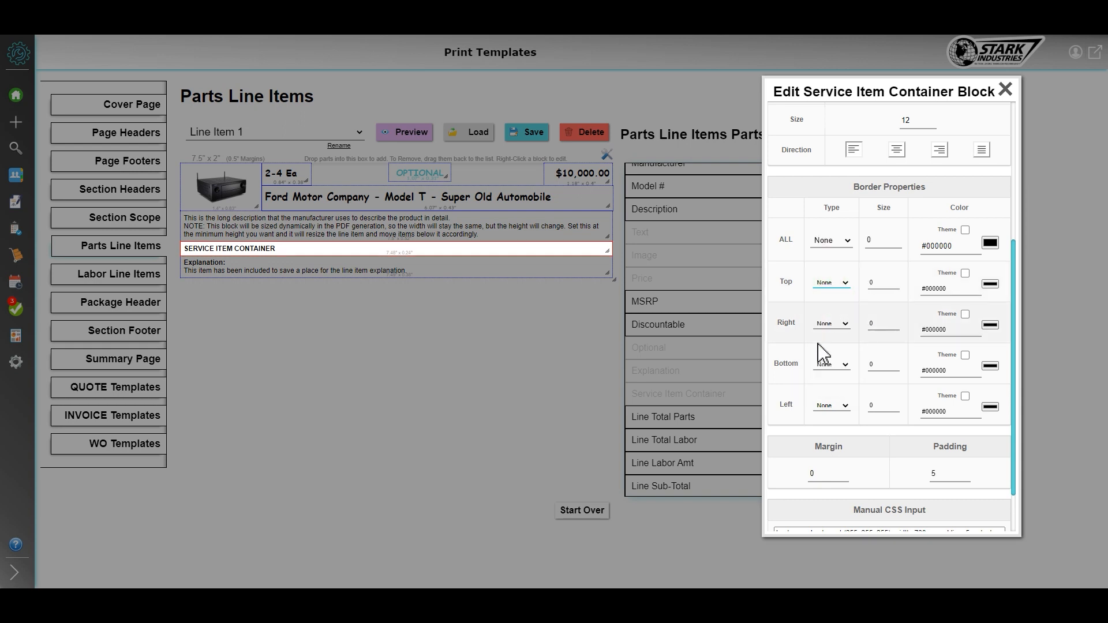
{"action": "left_click", "coordinate": [1006, 91]}
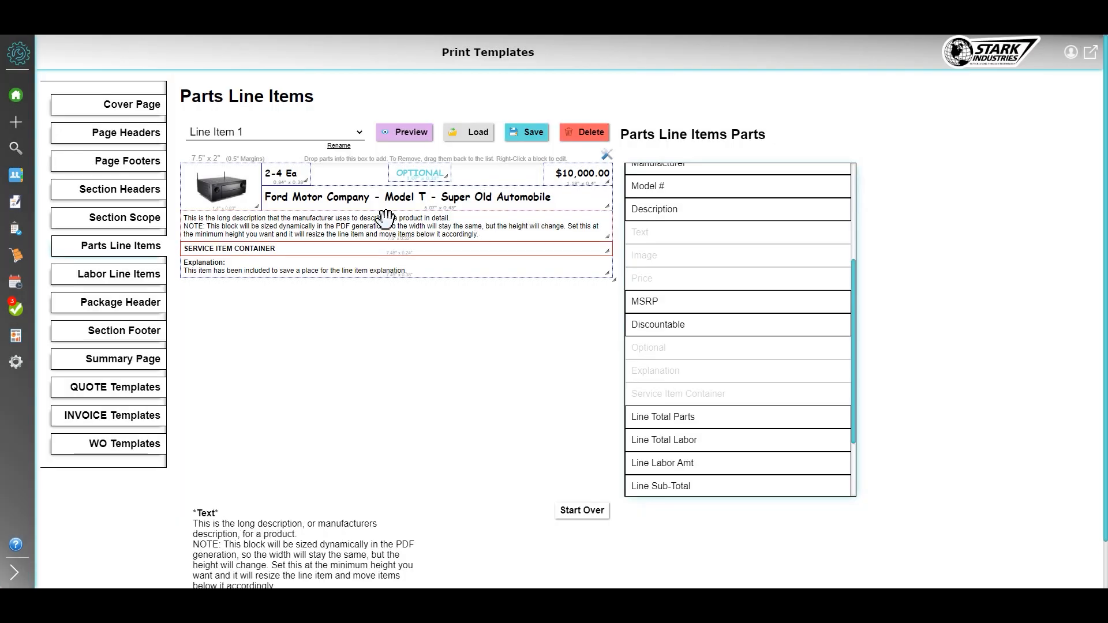
{"action": "left_click", "coordinate": [406, 133]}
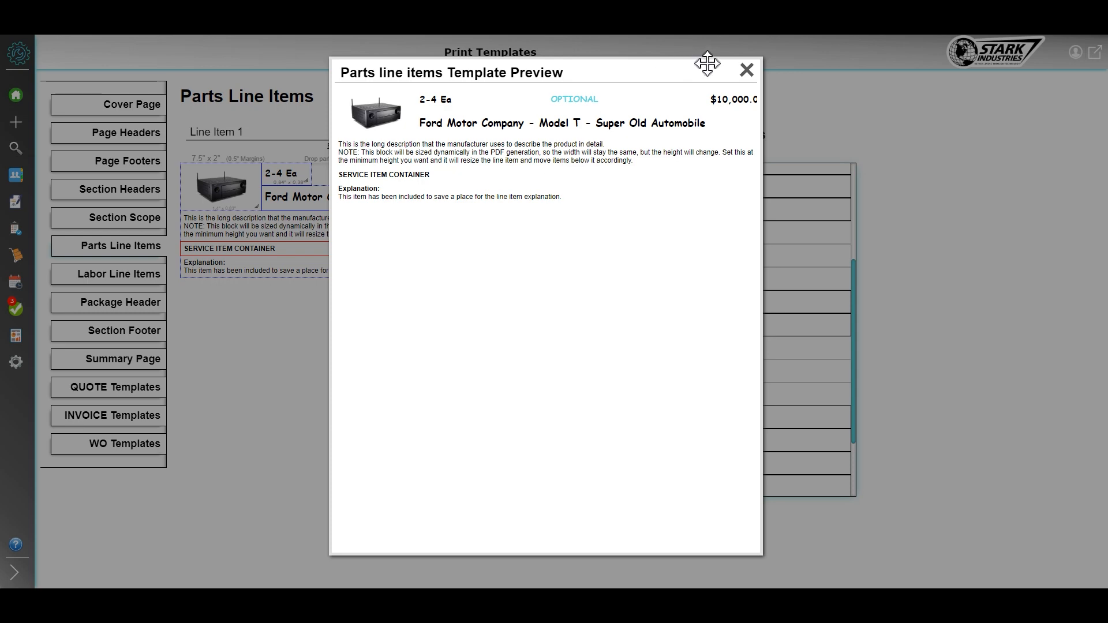
Step: Set the Service Item Container block's font family to "Comic Sans MS", cursive, sans-serif
{"action": "left_click", "coordinate": [748, 71]}
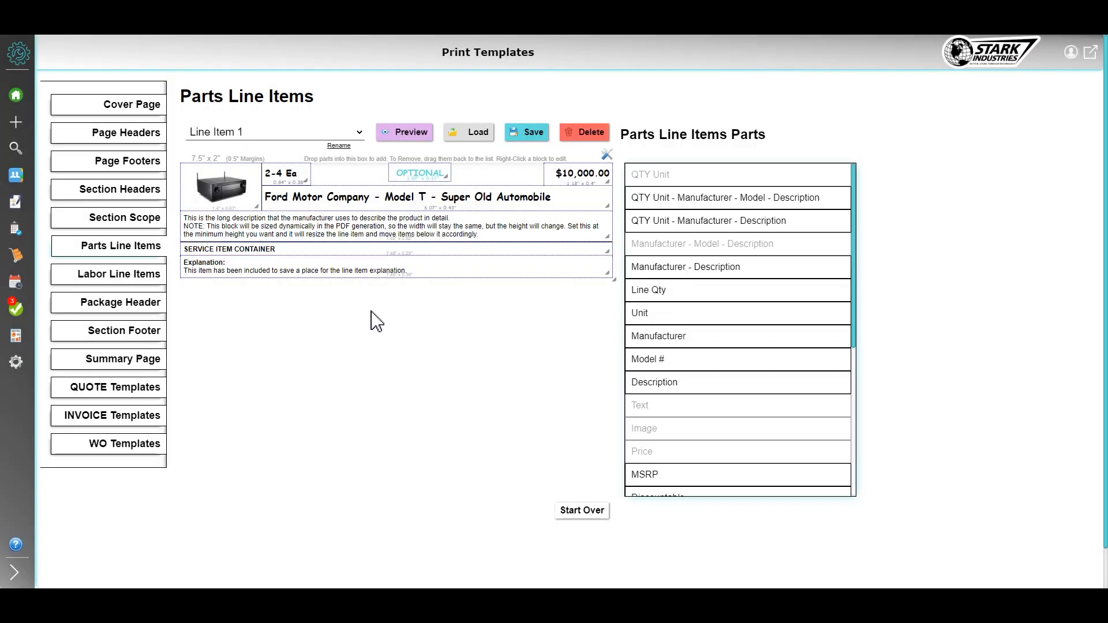
{"action": "right_click", "coordinate": [358, 247]}
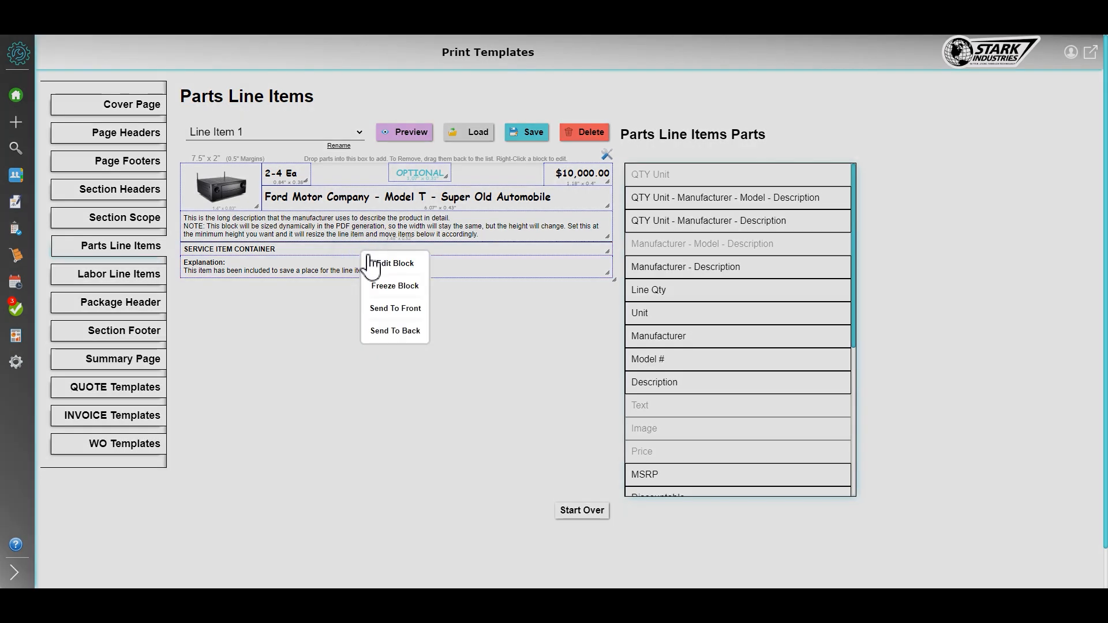
{"action": "left_click", "coordinate": [386, 265]}
{"action": "left_click", "coordinate": [898, 266]}
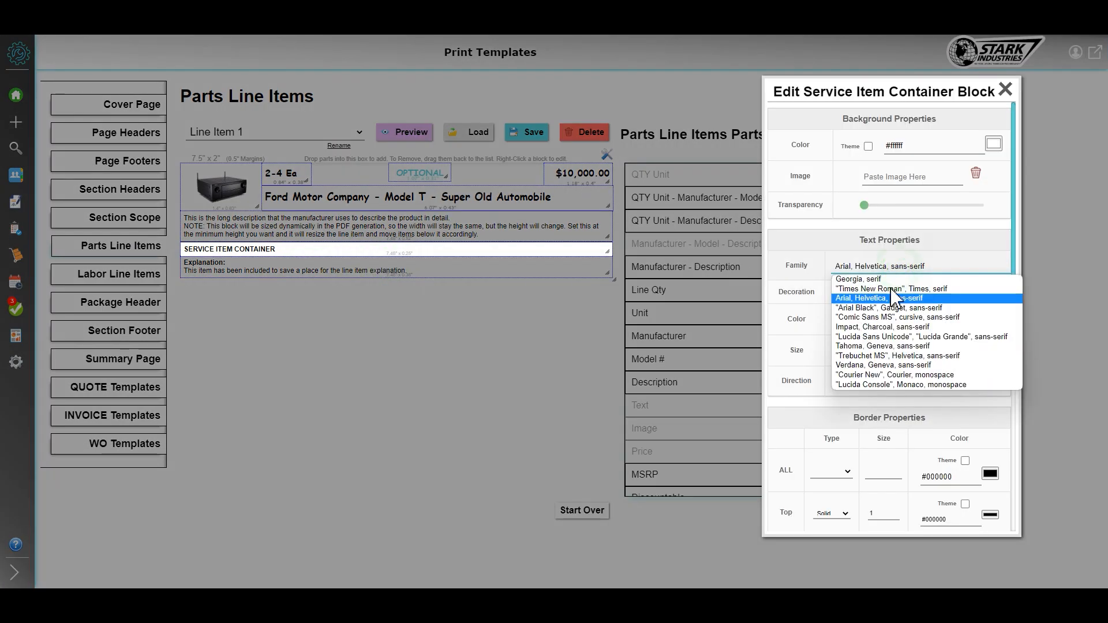
{"action": "left_click", "coordinate": [898, 314]}
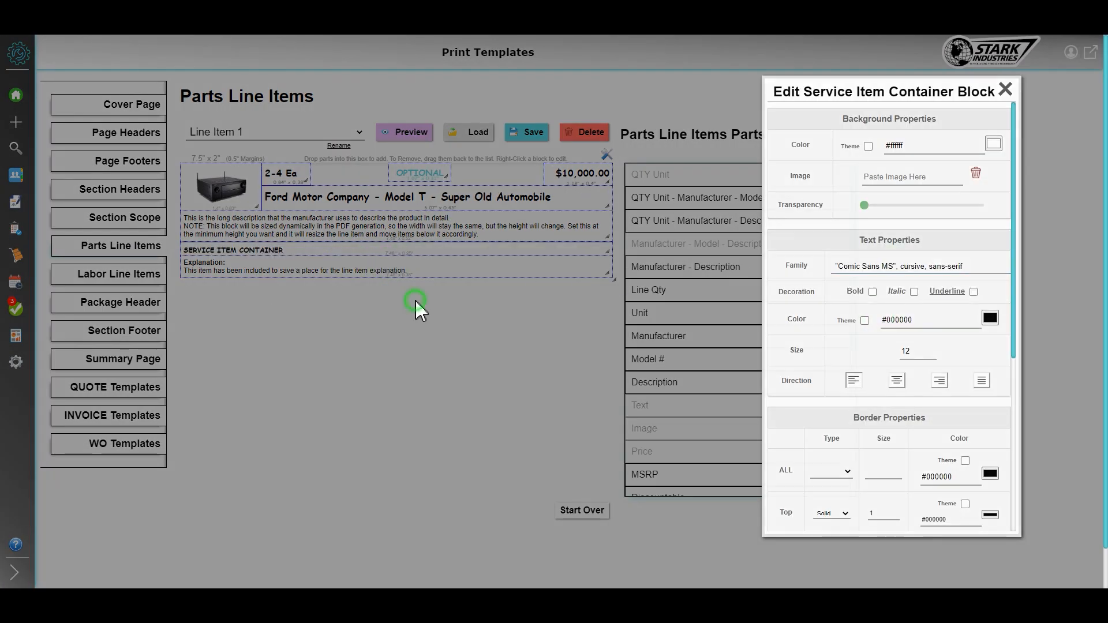
{"action": "left_click", "coordinate": [416, 300]}
Step: Change the Explanation block's font family to "Comic Sans MS", cursive, sans-serif
{"action": "right_click", "coordinate": [392, 274]}
{"action": "left_click", "coordinate": [422, 289]}
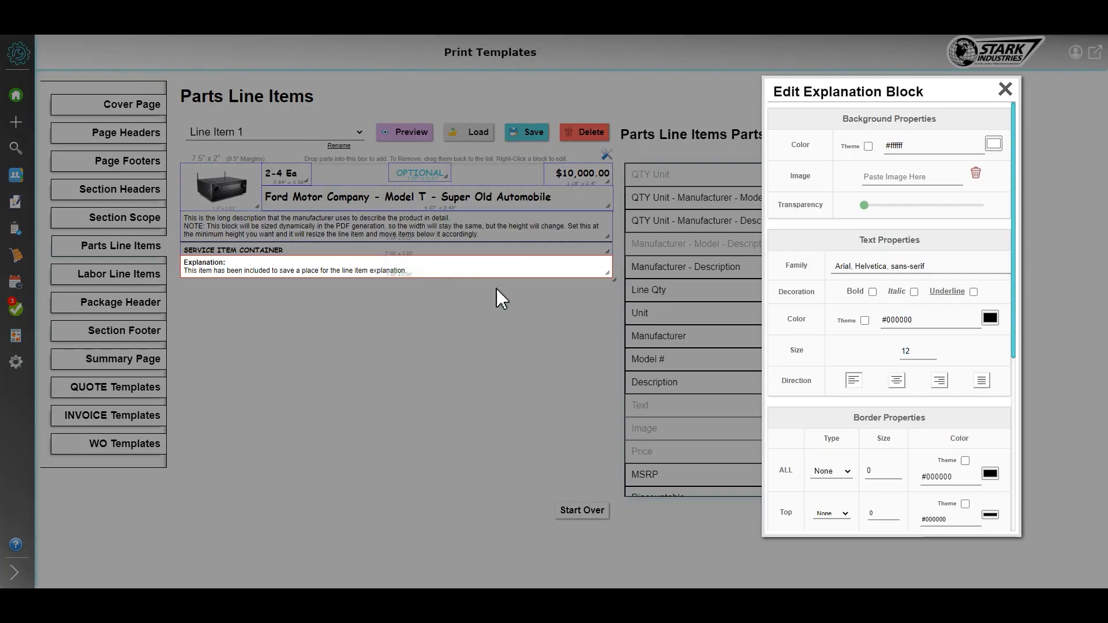
{"action": "left_click", "coordinate": [888, 270]}
{"action": "left_click", "coordinate": [898, 317]}
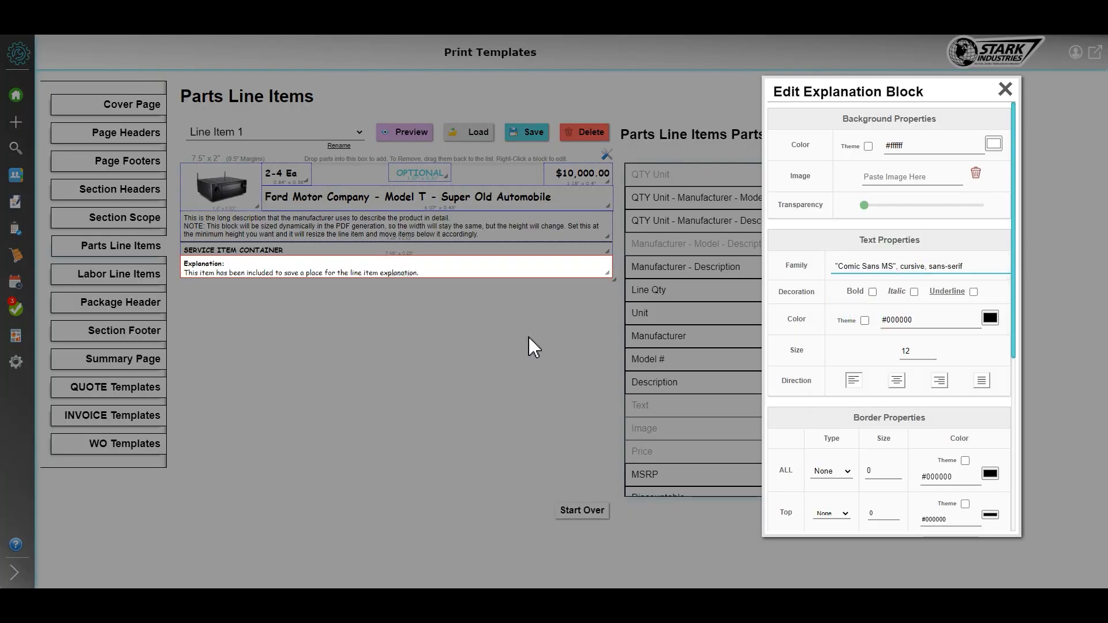
{"action": "left_click", "coordinate": [522, 345]}
Step: Give the whole Parts Line Items container a solid bottom border of size 3 in the theme color
{"action": "mouse_move", "coordinate": [287, 246]}
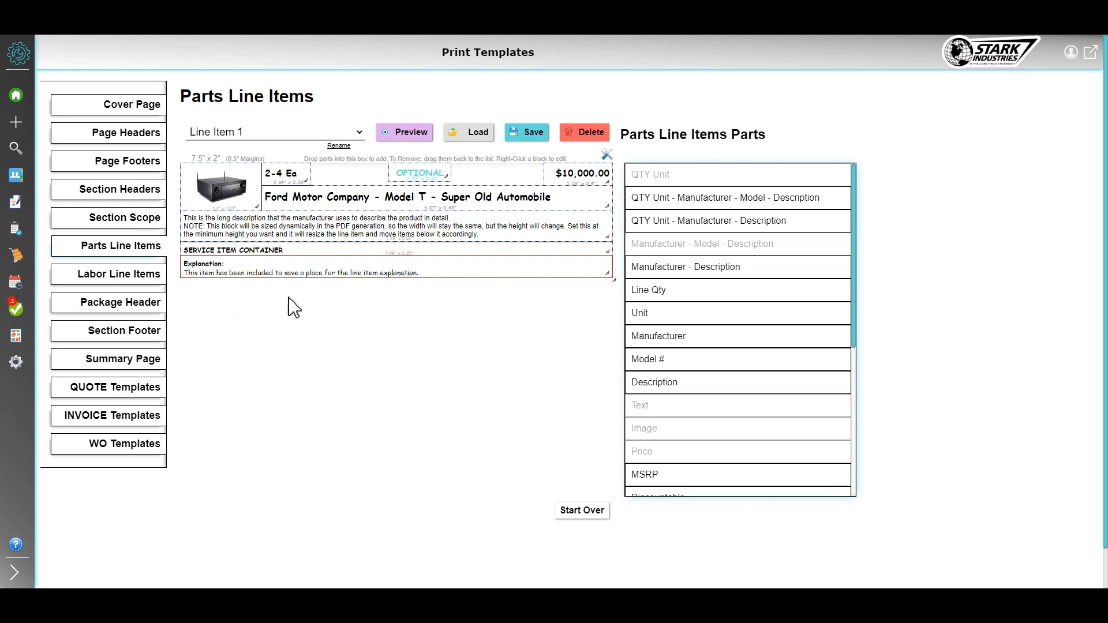
{"action": "left_click", "coordinate": [607, 154]}
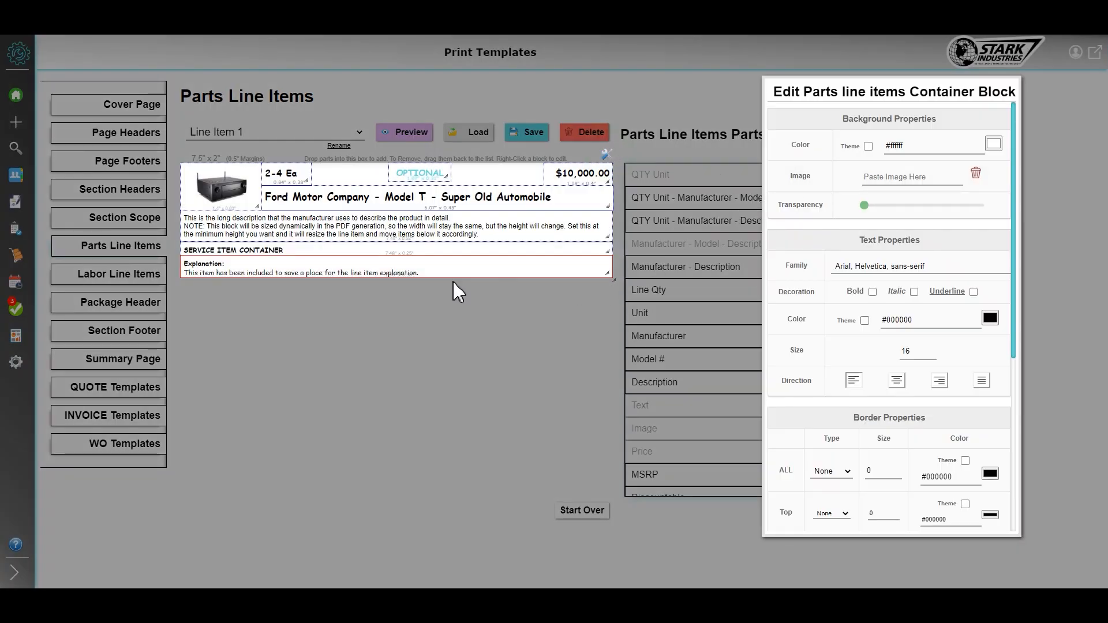
{"action": "scroll", "coordinate": [854, 392], "scroll_direction": "down", "scroll_amount": 4}
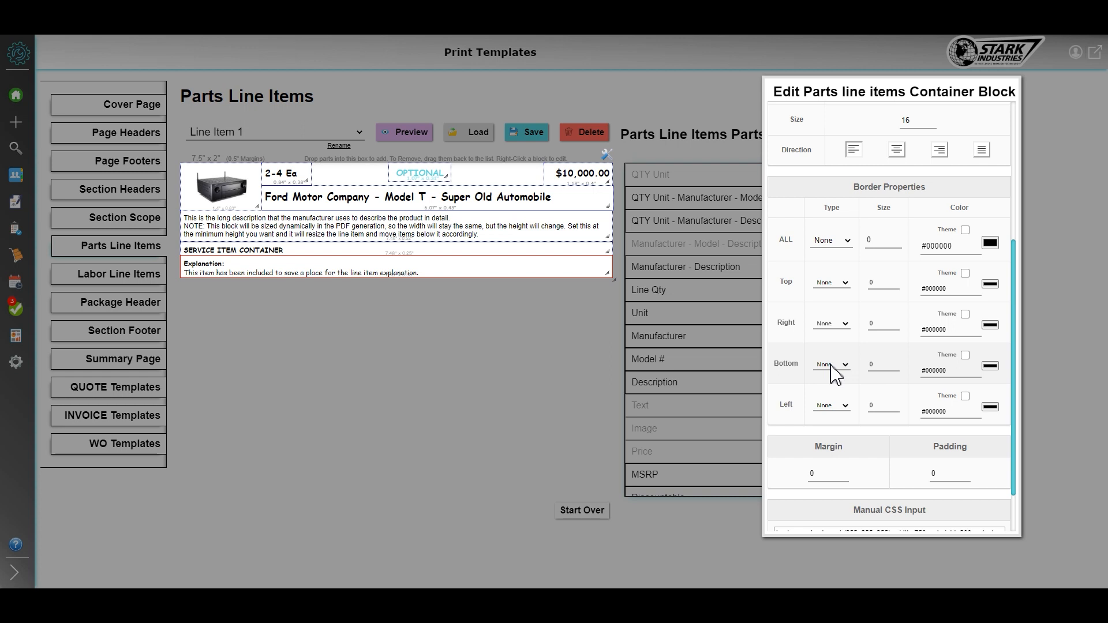
{"action": "left_click", "coordinate": [834, 365]}
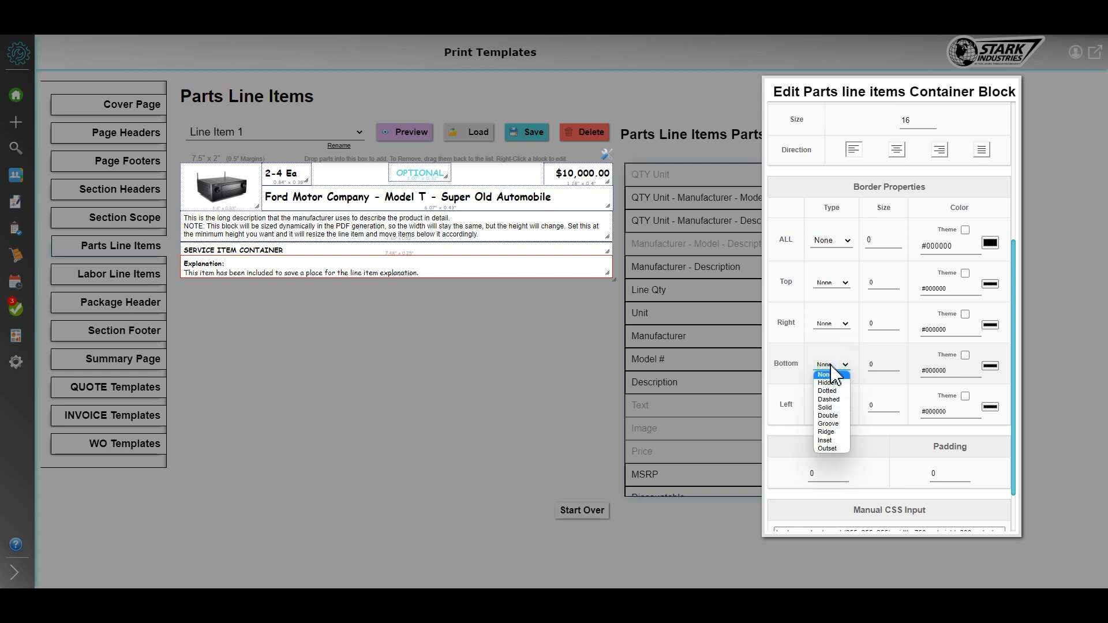
{"action": "left_click", "coordinate": [826, 407]}
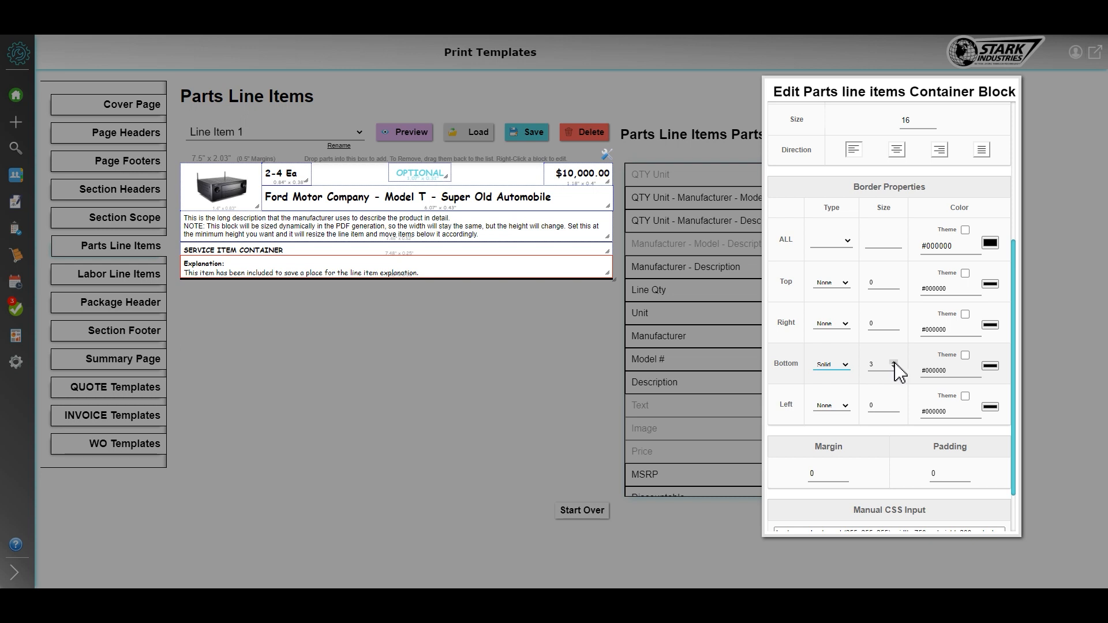
{"action": "left_click", "coordinate": [965, 356]}
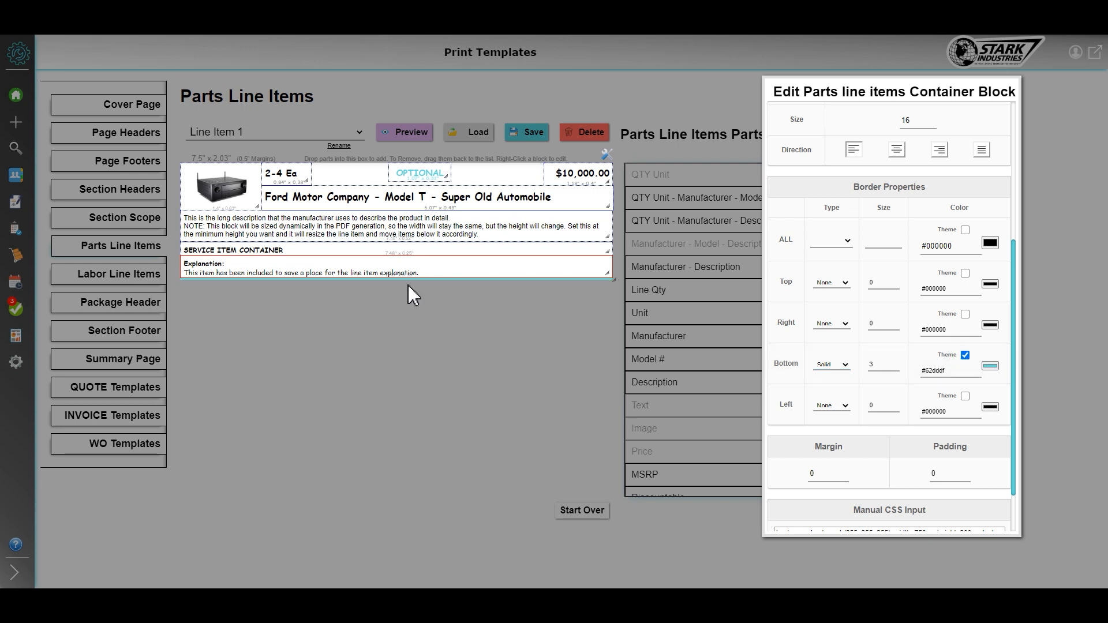
{"action": "left_click", "coordinate": [429, 314]}
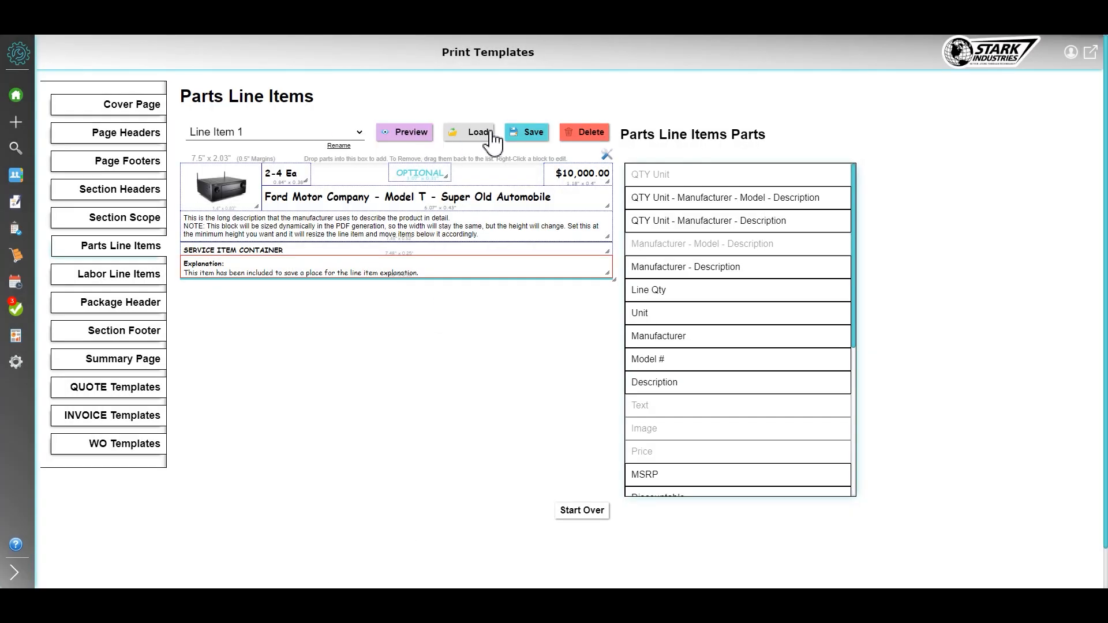
Step: Save the Line Item 1 template, applying the changes to all templates that use it
{"action": "left_click", "coordinate": [527, 132]}
{"action": "left_click", "coordinate": [493, 345]}
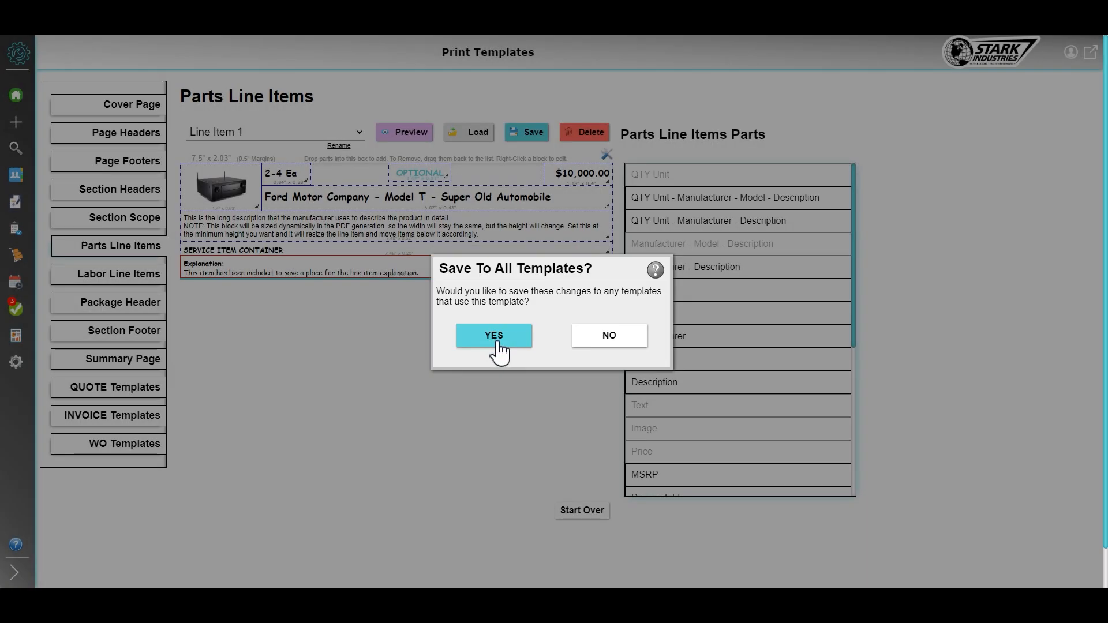
{"action": "left_click", "coordinate": [496, 343]}
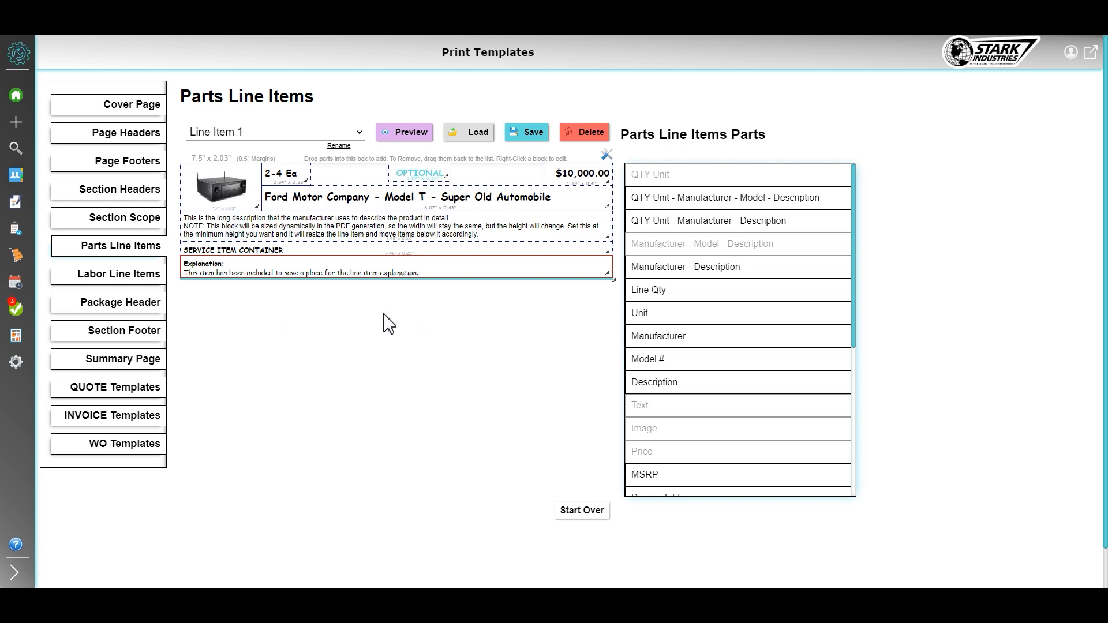
Step: Load the Standard Cover Page NO PHOTO template in the Cover Page section
{"action": "left_click", "coordinate": [134, 104]}
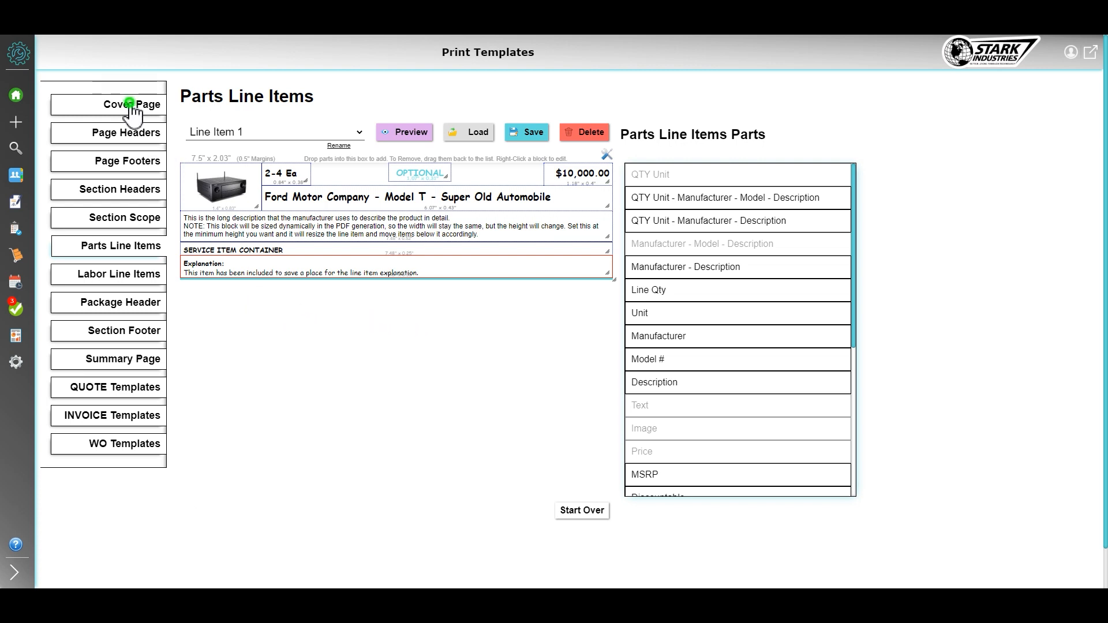
{"action": "left_click", "coordinate": [327, 135]}
{"action": "left_click", "coordinate": [321, 175]}
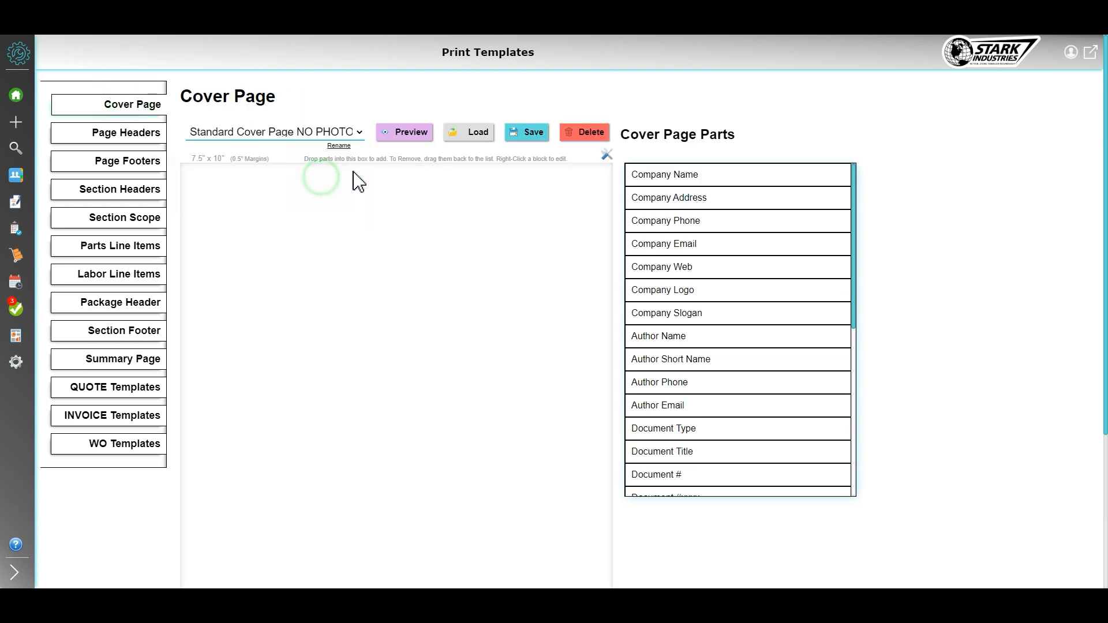
{"action": "left_click", "coordinate": [477, 138]}
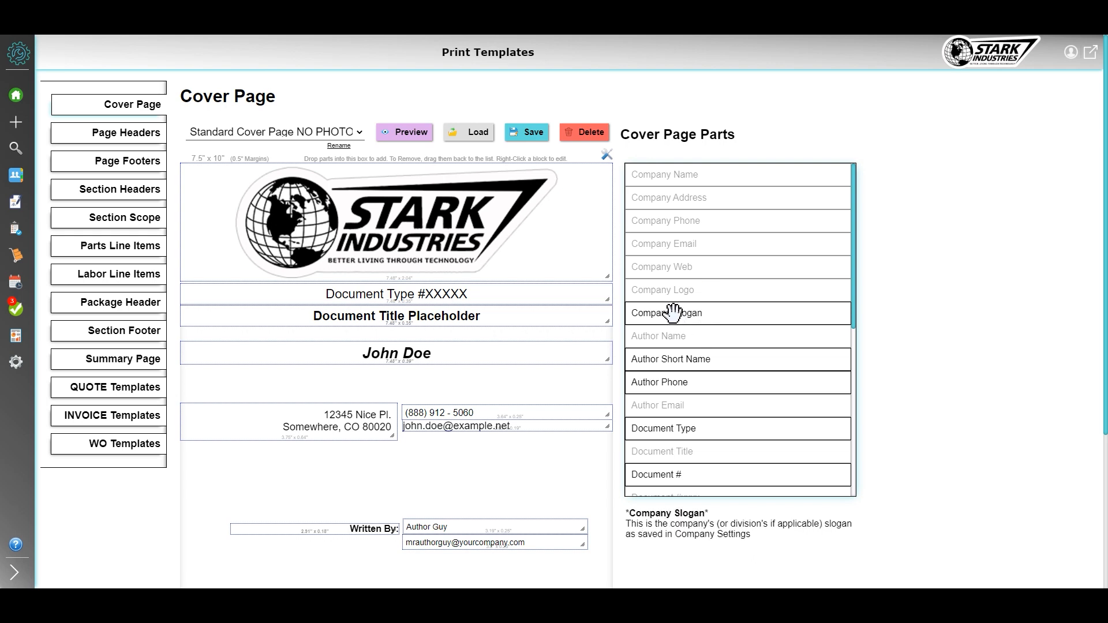
Step: Add a Custom Text block reading "Written By:" below the author details, and enlarge it to about 1.5" x 1.3"
{"action": "scroll", "coordinate": [675, 331], "scroll_direction": "down", "scroll_amount": 1}
{"action": "scroll", "coordinate": [666, 334], "scroll_direction": "up", "scroll_amount": 1}
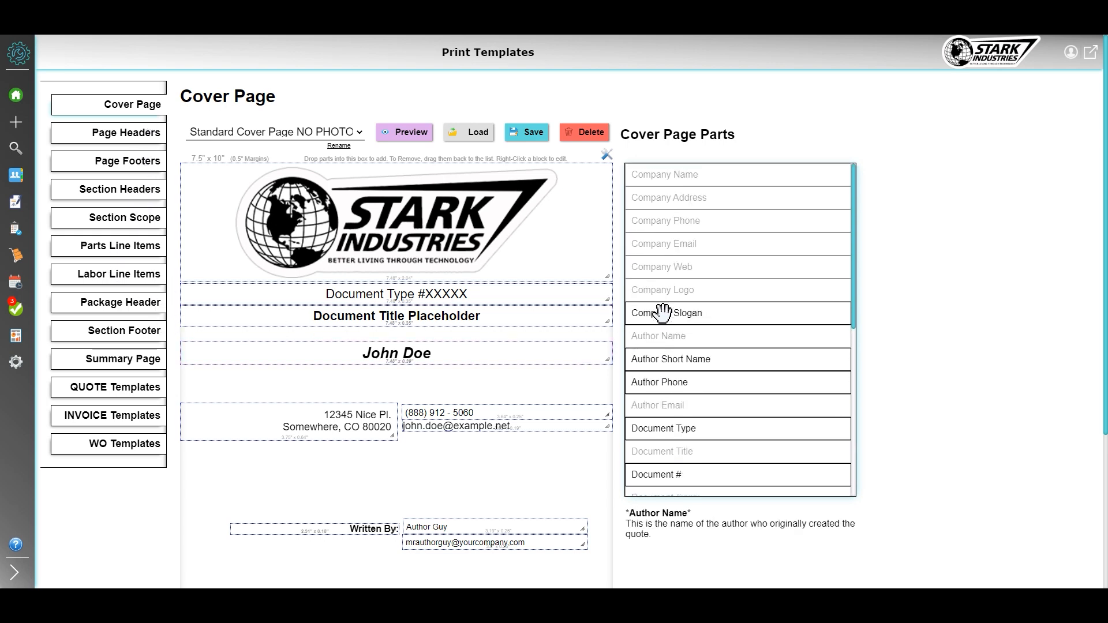
{"action": "scroll", "coordinate": [673, 393], "scroll_direction": "down", "scroll_amount": 1}
{"action": "scroll", "coordinate": [673, 394], "scroll_direction": "down", "scroll_amount": 1}
{"action": "scroll", "coordinate": [673, 394], "scroll_direction": "down", "scroll_amount": 3}
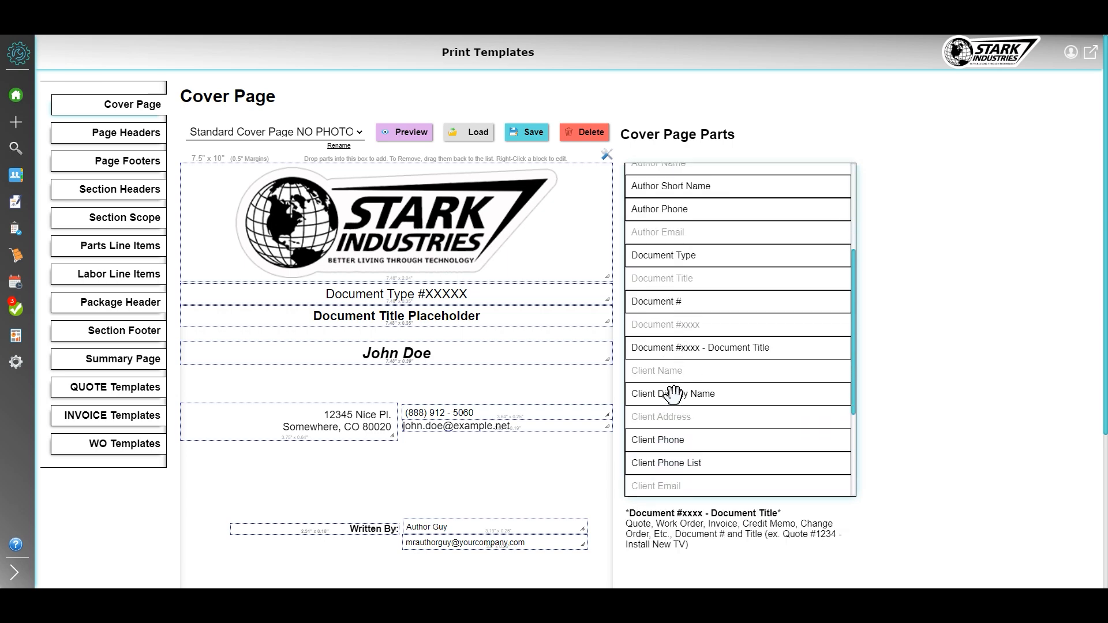
{"action": "scroll", "coordinate": [420, 456], "scroll_direction": "down", "scroll_amount": 4}
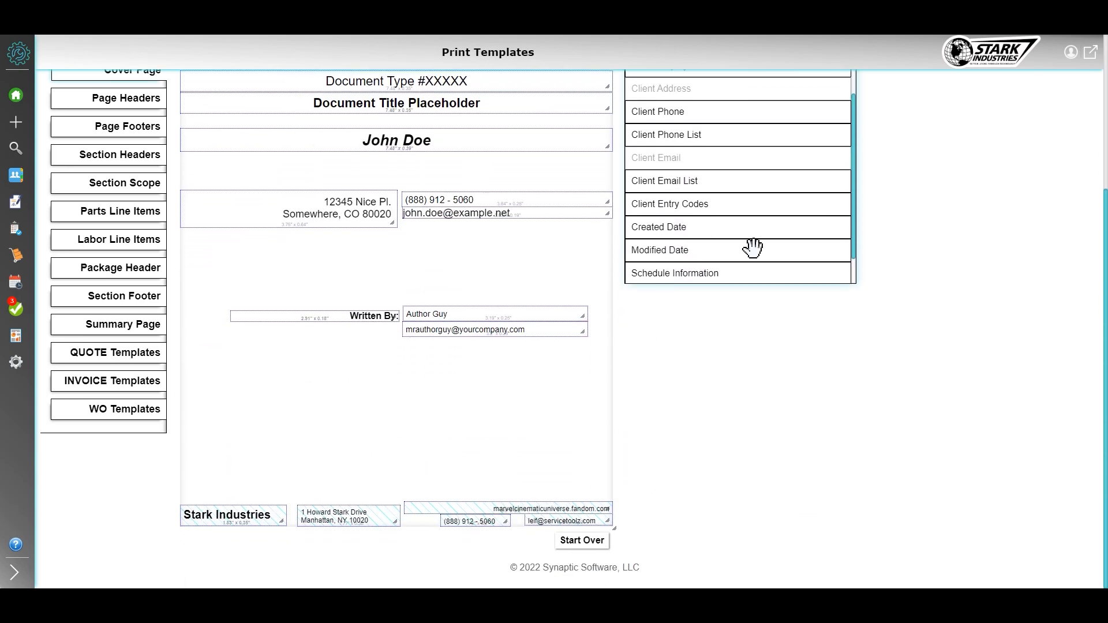
{"action": "scroll", "coordinate": [691, 225], "scroll_direction": "down", "scroll_amount": 1}
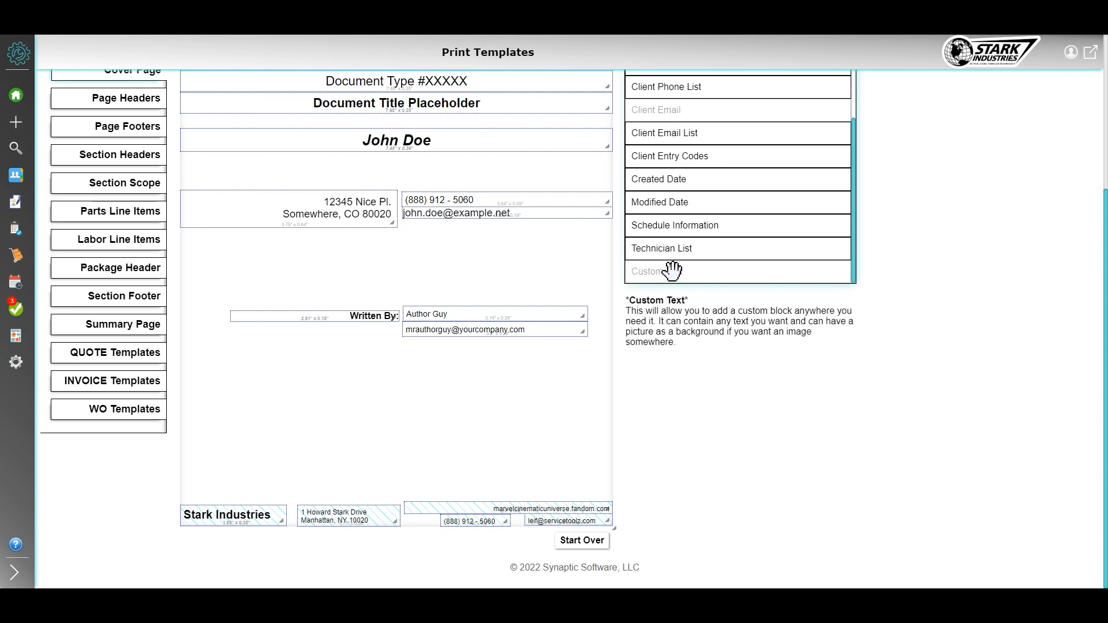
{"action": "left_click_drag", "start_coordinate": [684, 270], "coordinate": [357, 381]}
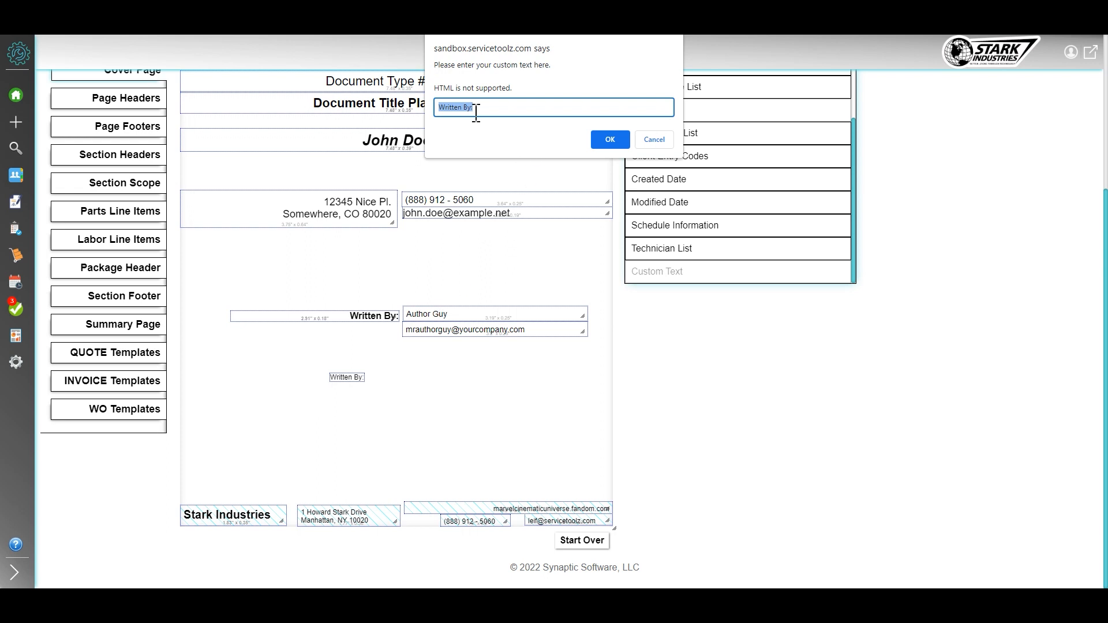
{"action": "left_click", "coordinate": [611, 140]}
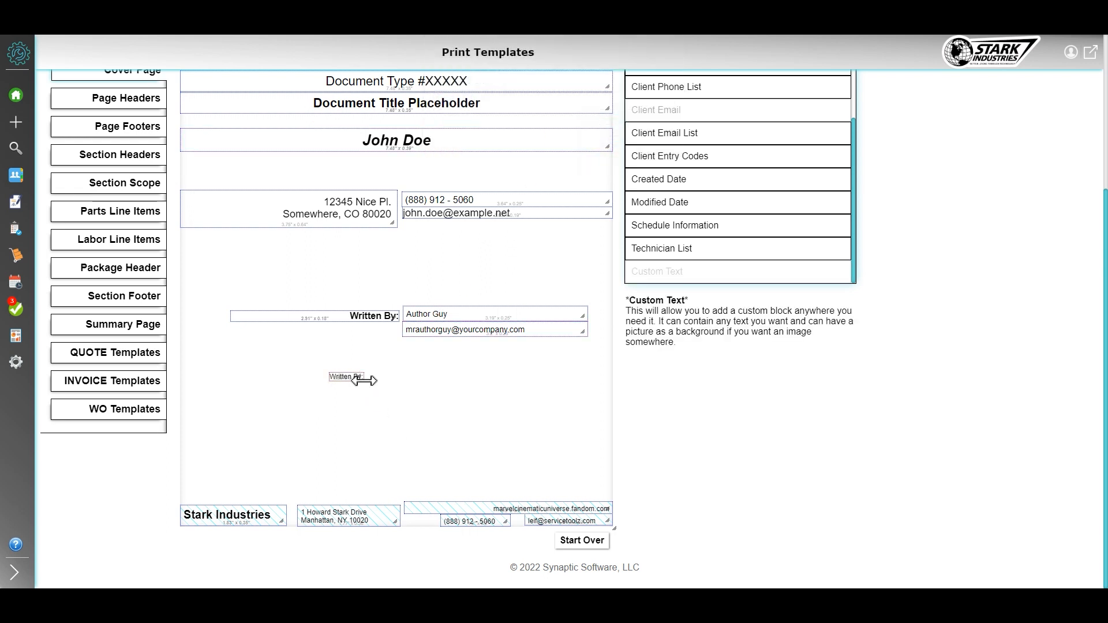
{"action": "left_click_drag", "start_coordinate": [361, 379], "coordinate": [419, 450]}
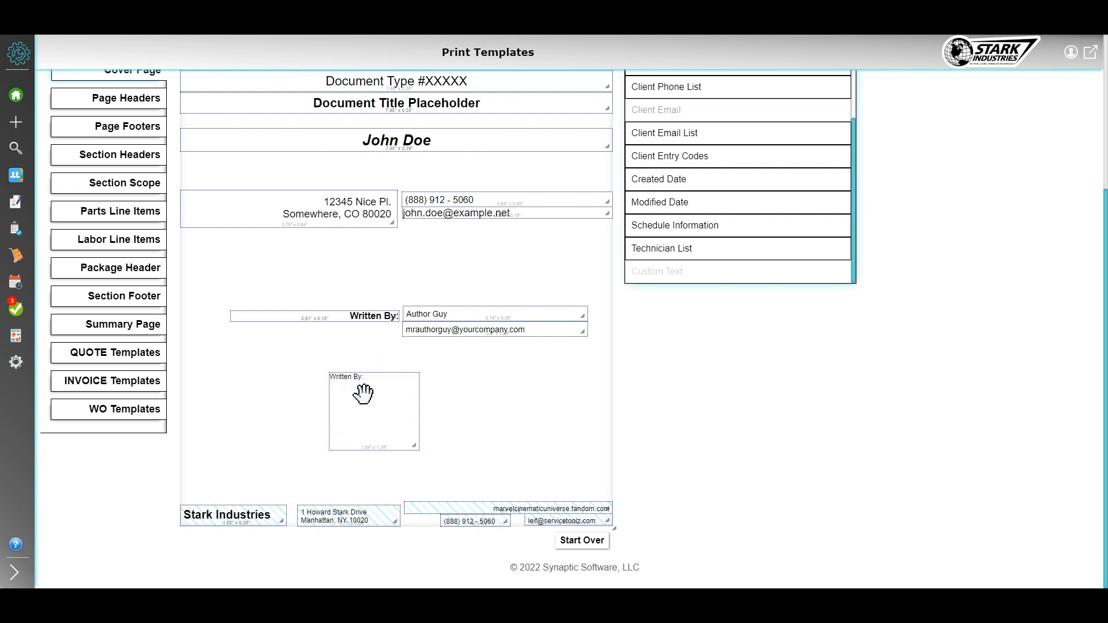
Step: Clear the text of the new Custom Text block so it is empty
{"action": "right_click", "coordinate": [378, 397]}
{"action": "left_click", "coordinate": [406, 432]}
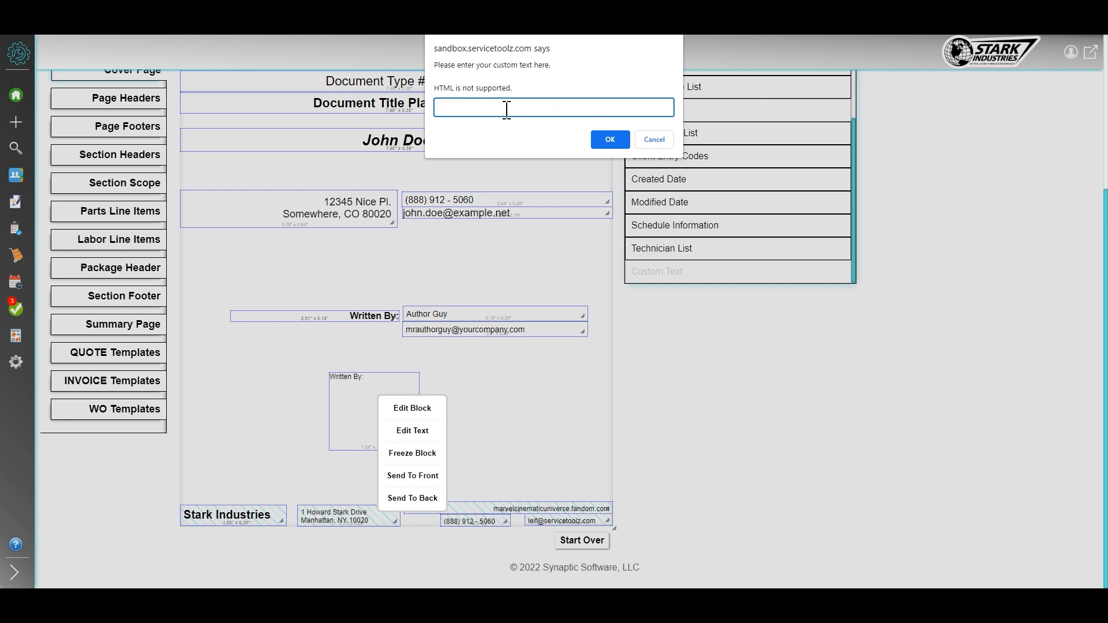
{"action": "key", "text": "Return"}
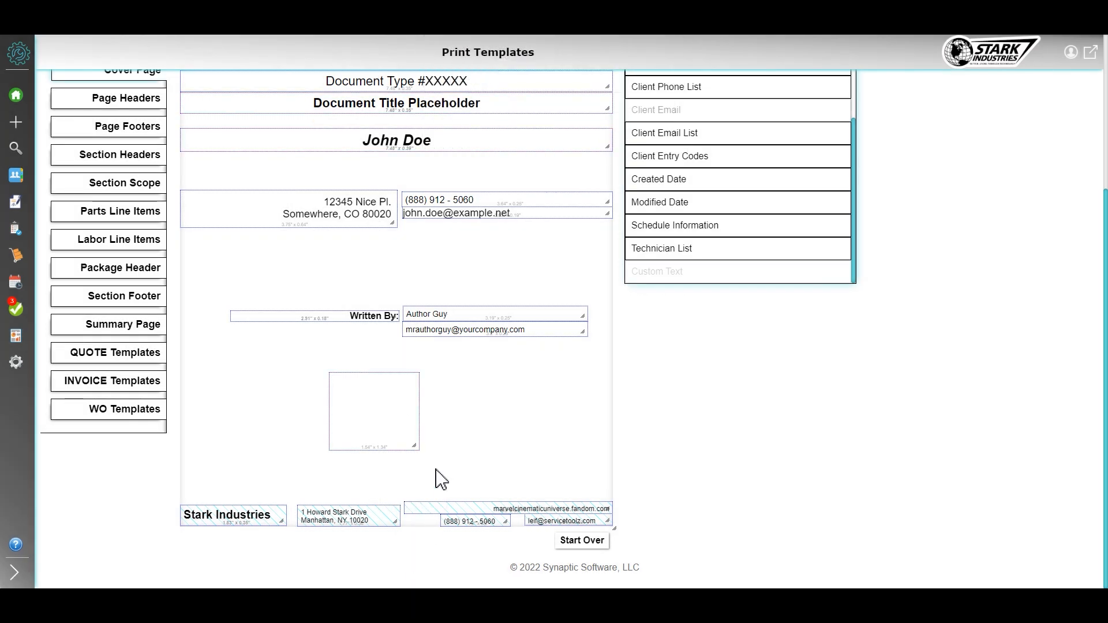
Step: Copy the river landscape photo from the image viewer into the Custom Text block as its background image, and enlarge the block down to the footer
{"action": "right_click", "coordinate": [376, 404]}
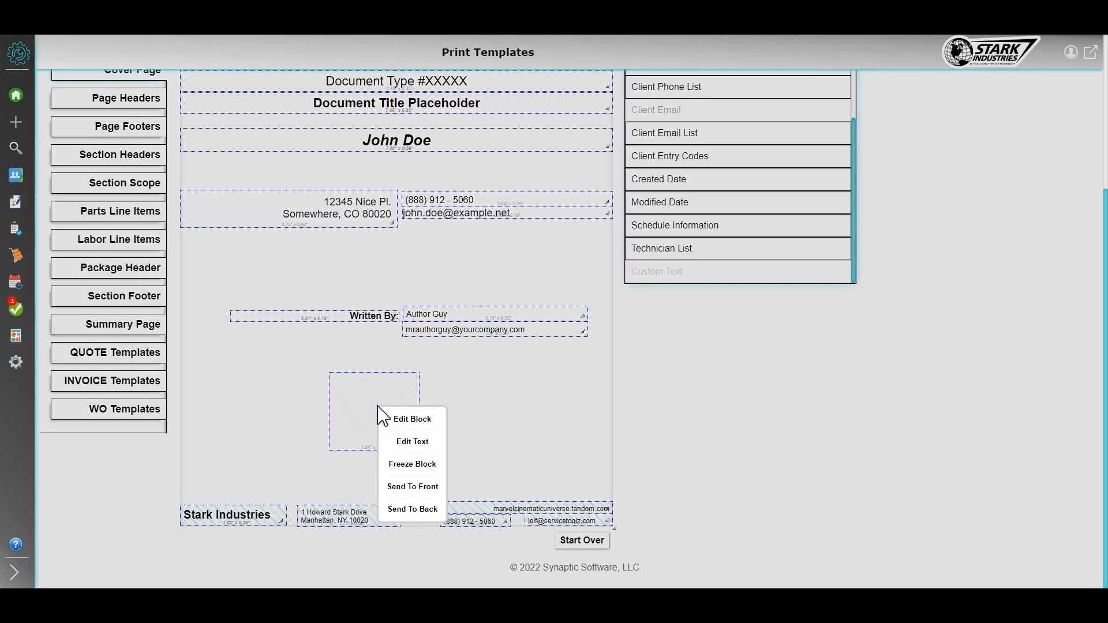
{"action": "left_click", "coordinate": [412, 420]}
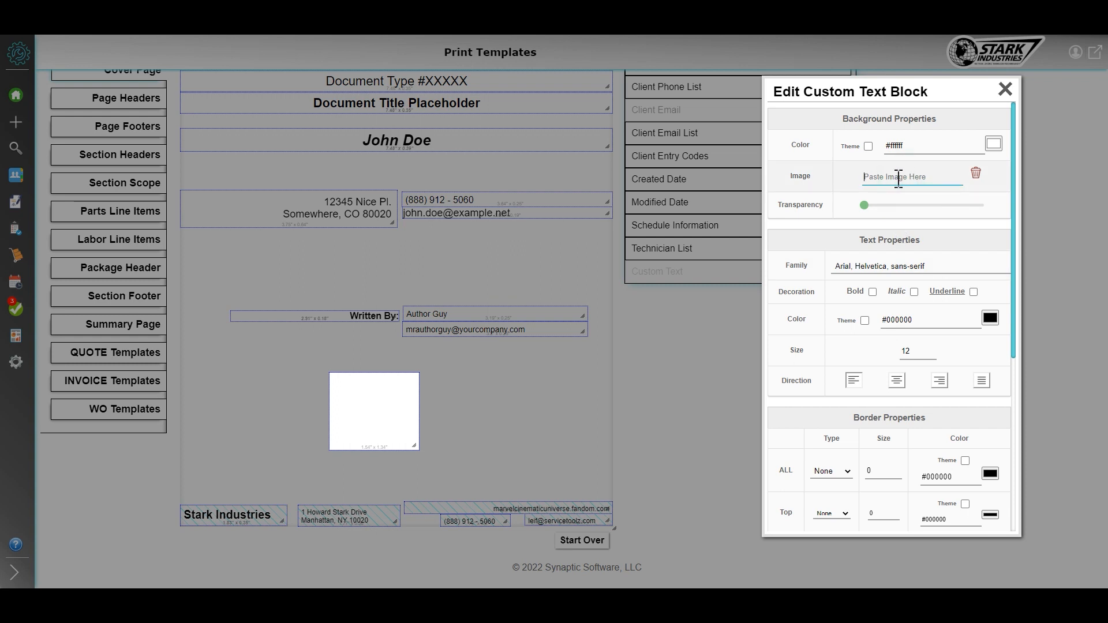
{"action": "left_click", "coordinate": [435, 602]}
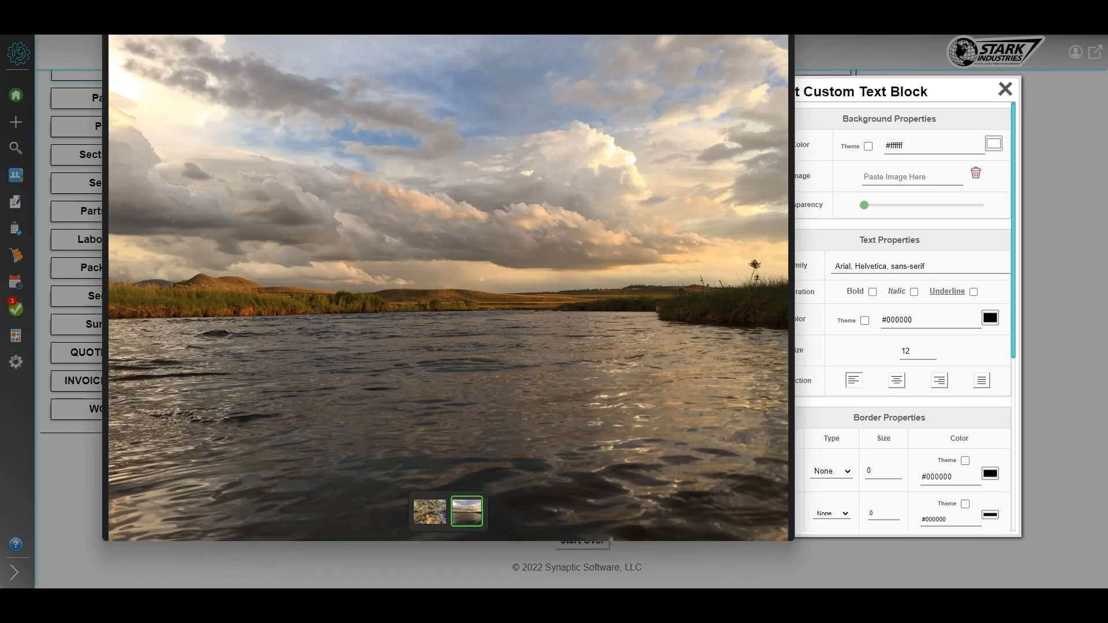
{"action": "right_click", "coordinate": [433, 276]}
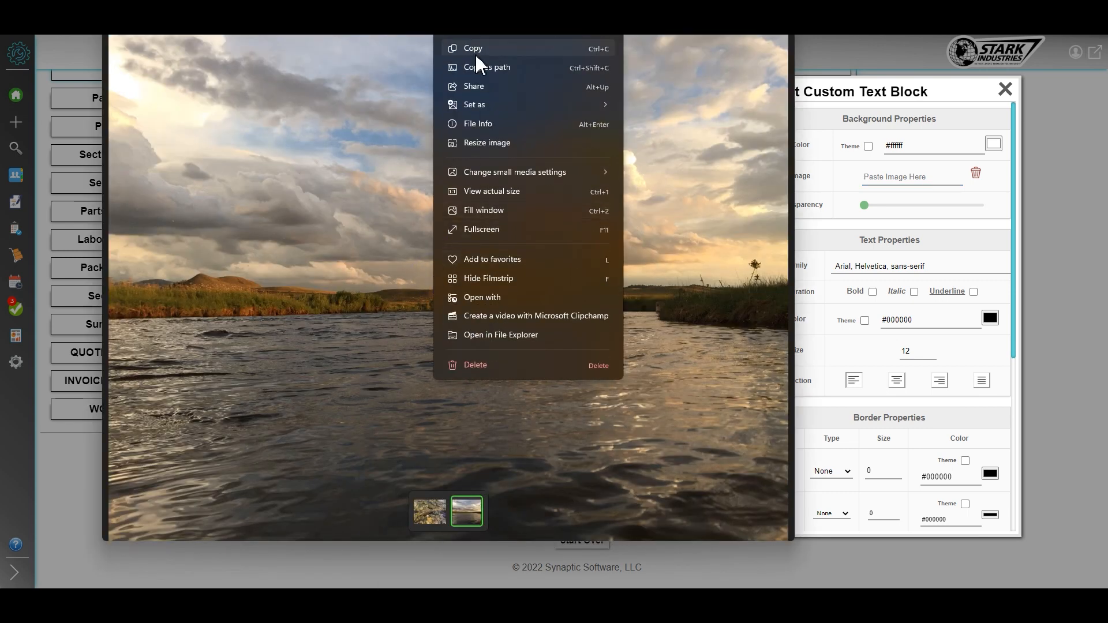
{"action": "left_click", "coordinate": [476, 49]}
{"action": "left_click", "coordinate": [911, 179]}
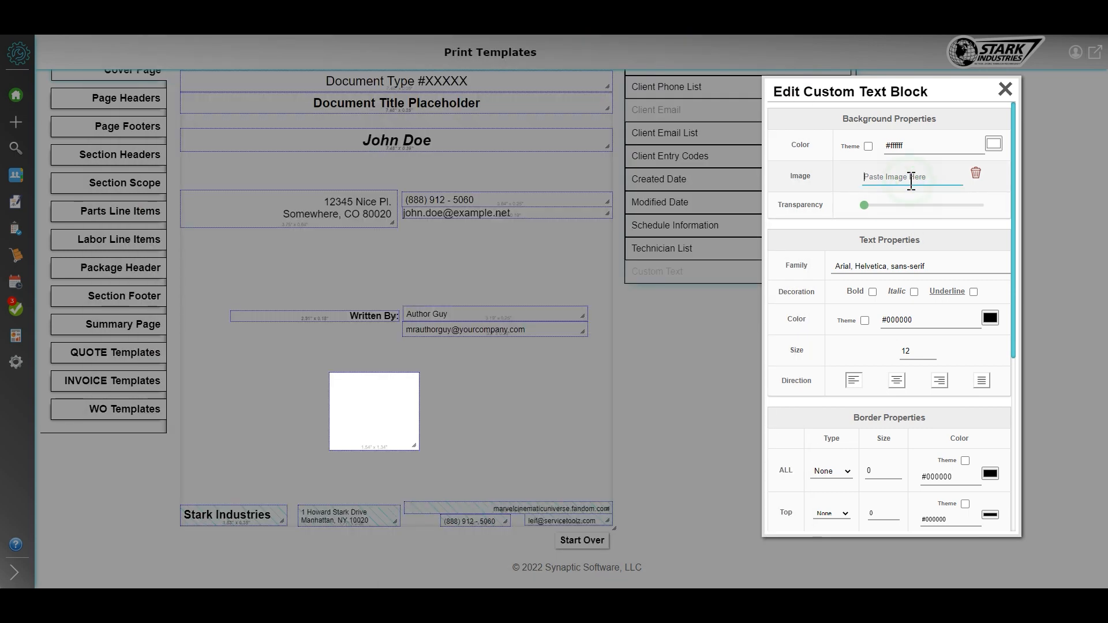
{"action": "right_click", "coordinate": [912, 179]}
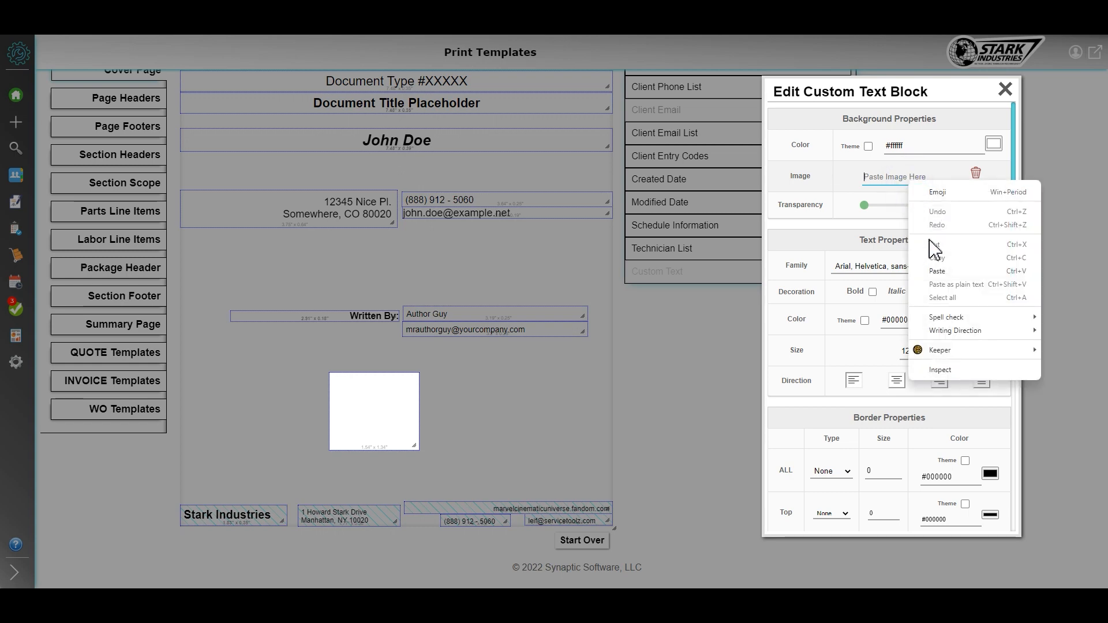
{"action": "left_click", "coordinate": [938, 278]}
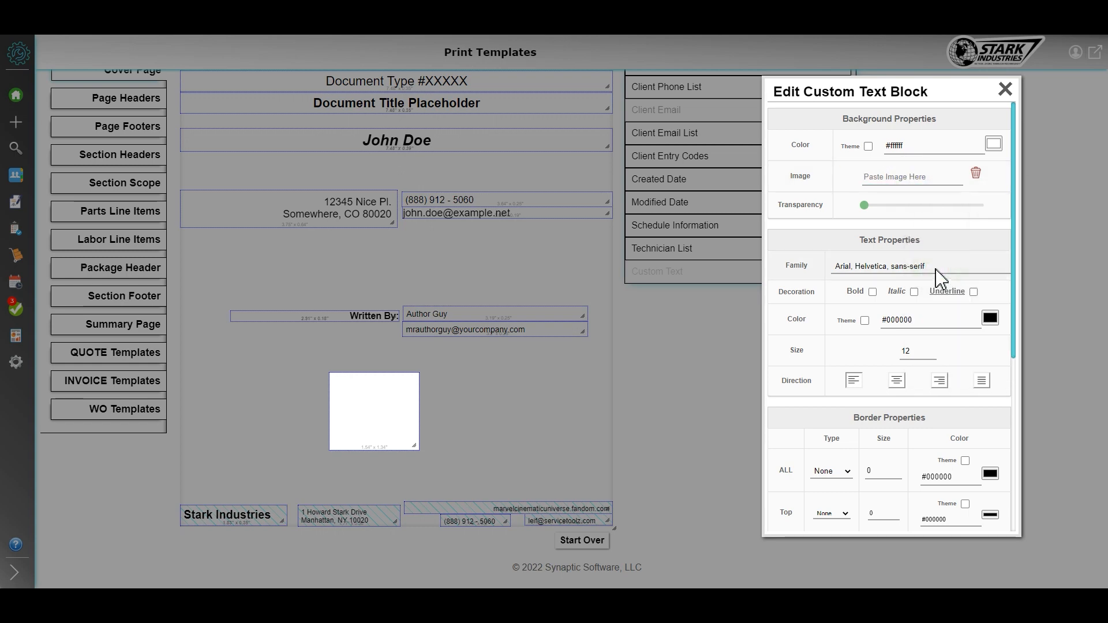
{"action": "left_click", "coordinate": [422, 449]}
{"action": "left_click_drag", "start_coordinate": [417, 447], "coordinate": [500, 500]}
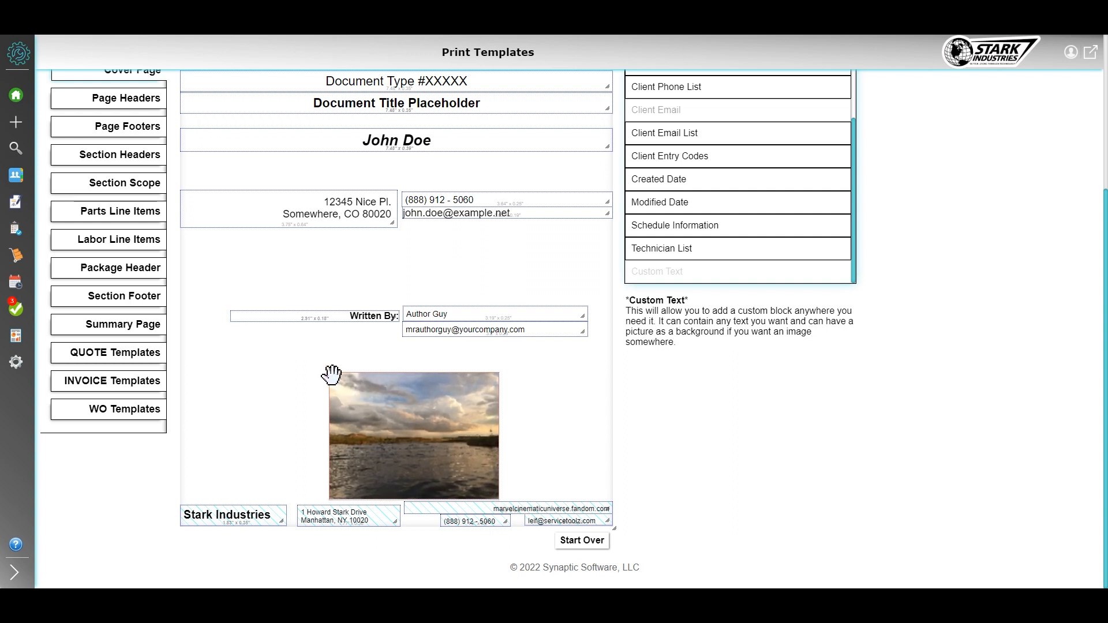
Step: Enlarge the landscape picture block, trim its height to fit the photo, and move it up over the Written By and author details
{"action": "left_click_drag", "start_coordinate": [325, 370], "coordinate": [291, 312]}
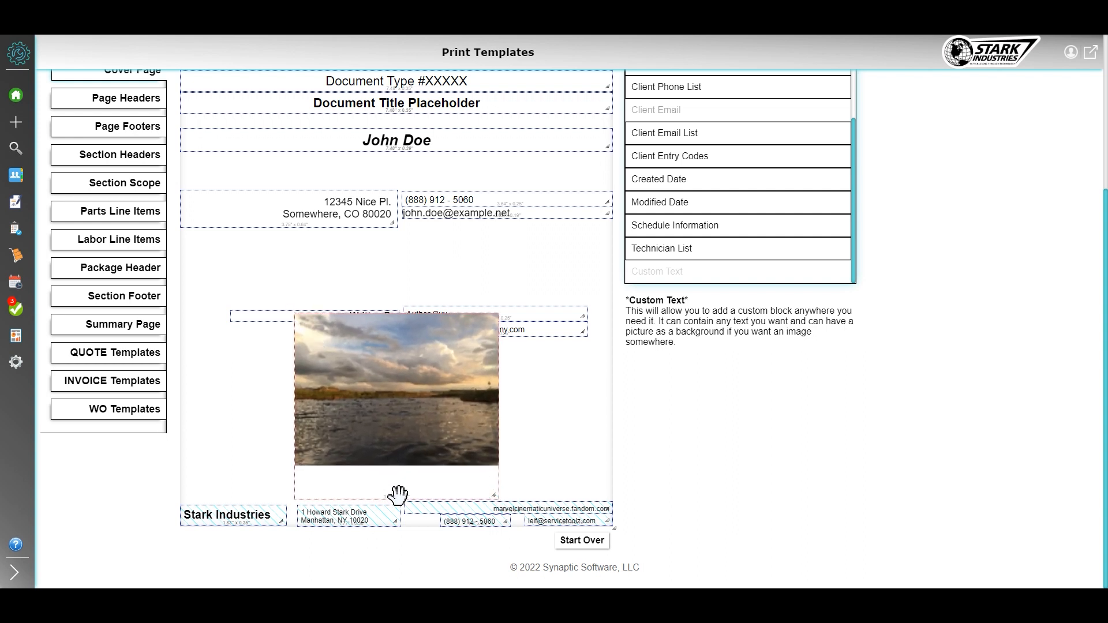
{"action": "left_click_drag", "start_coordinate": [400, 497], "coordinate": [406, 470]}
{"action": "left_click_drag", "start_coordinate": [396, 404], "coordinate": [404, 352]}
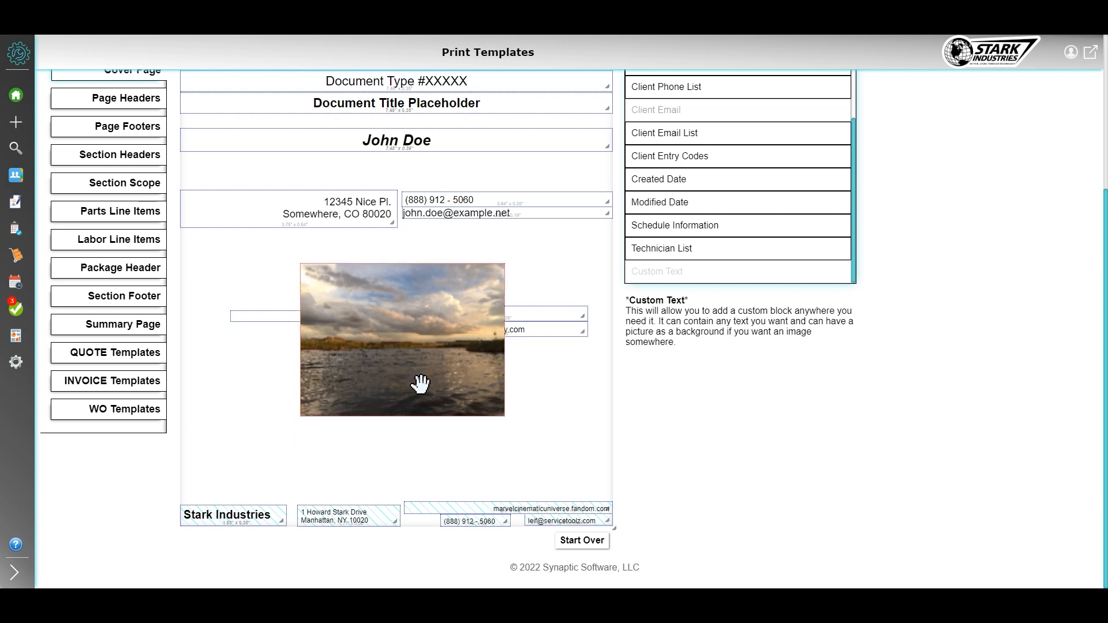
{"action": "mouse_move", "coordinate": [420, 358]}
{"action": "left_mouse_down"}
{"action": "mouse_move", "coordinate": [421, 445]}
{"action": "mouse_move", "coordinate": [413, 372]}
{"action": "left_mouse_up"}
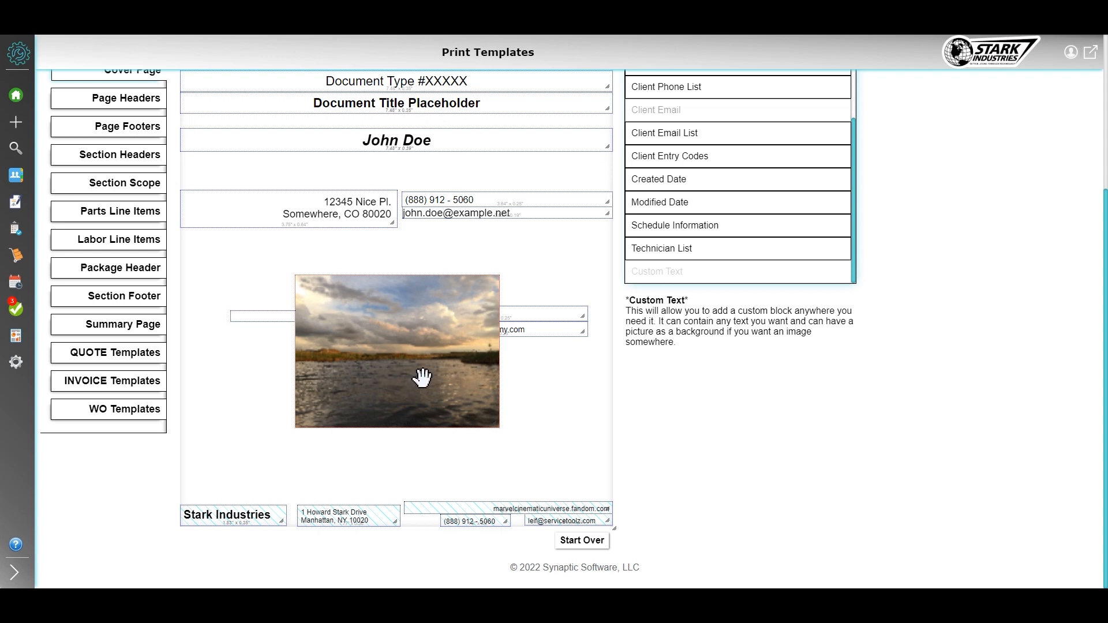
Step: Send the picture block to the back behind the author details, and nudge the Written By block slightly up and to the left
{"action": "right_click", "coordinate": [427, 374]}
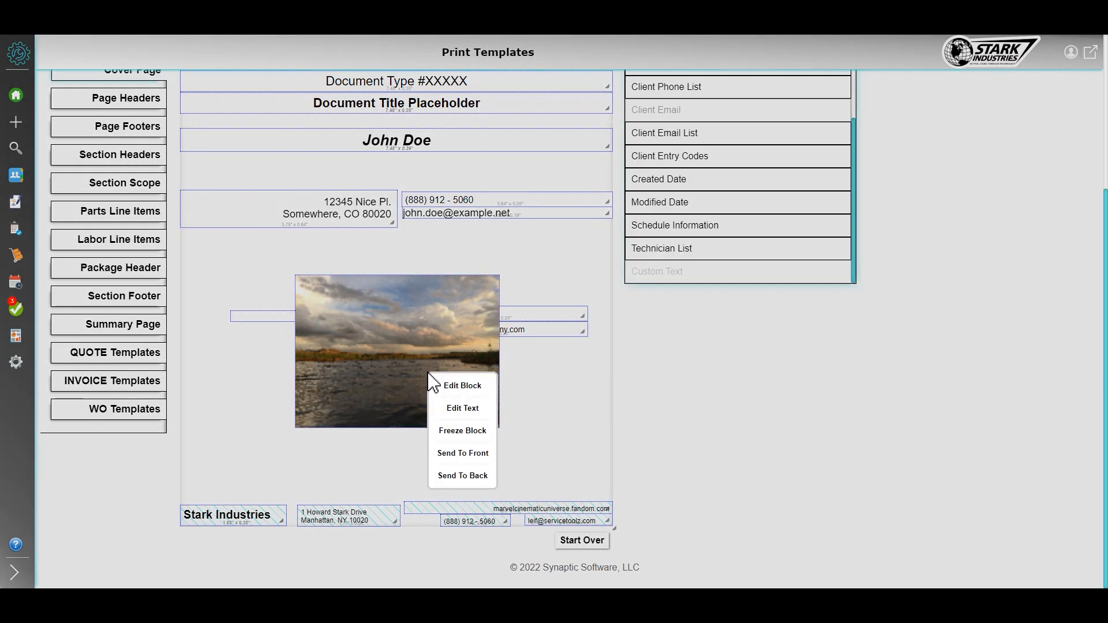
{"action": "left_click", "coordinate": [467, 477]}
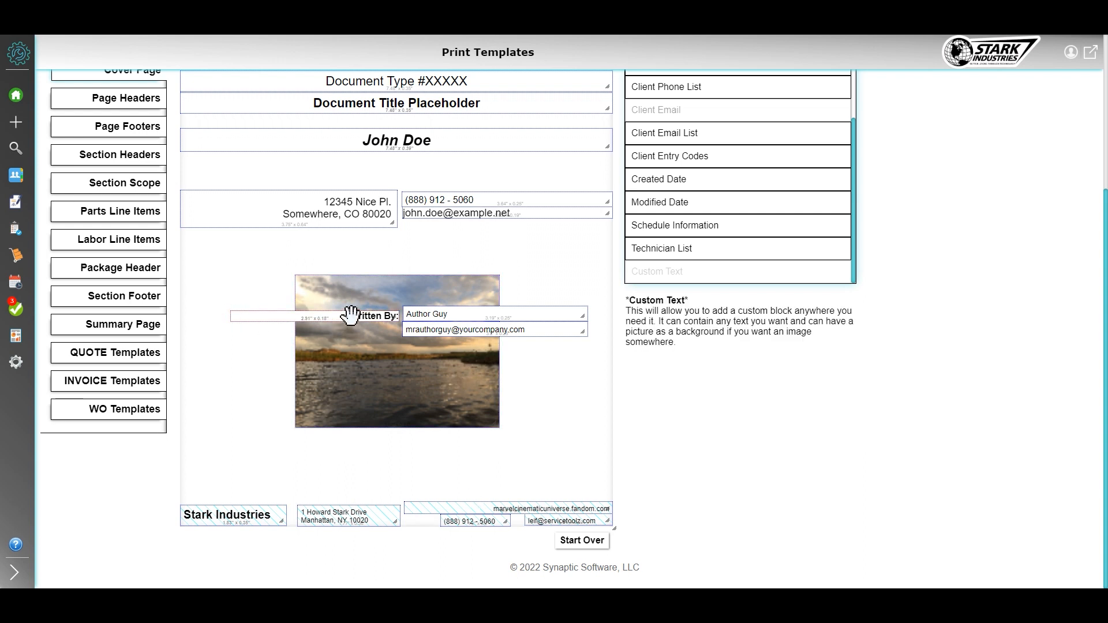
{"action": "left_click", "coordinate": [459, 312]}
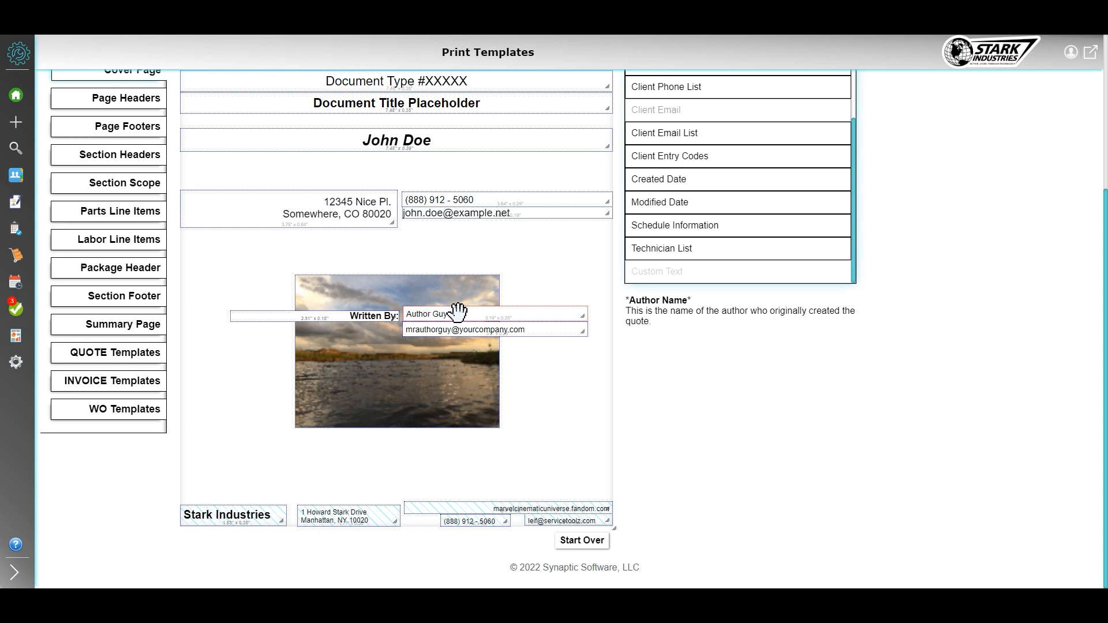
{"action": "left_click_drag", "start_coordinate": [340, 316], "coordinate": [313, 314]}
{"action": "right_click", "coordinate": [434, 398]}
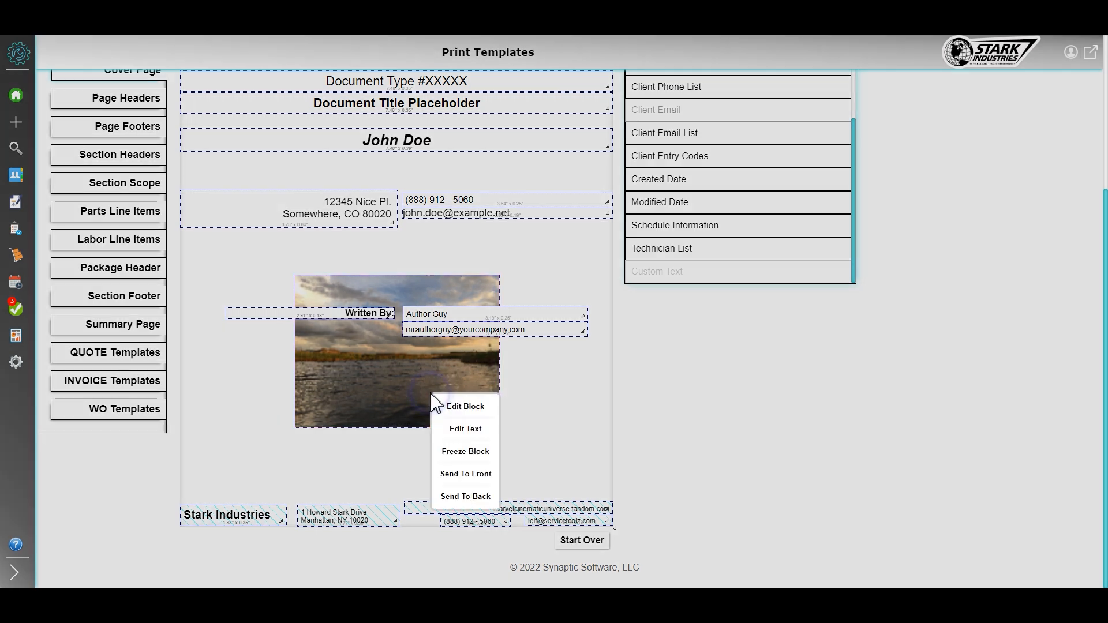
{"action": "left_click", "coordinate": [464, 495]}
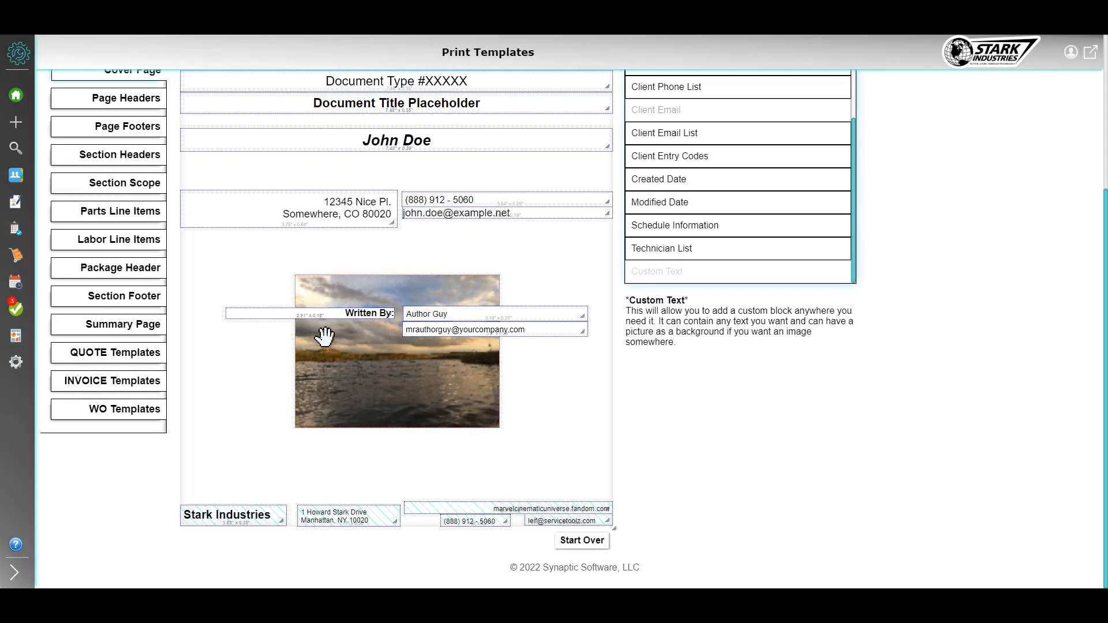
Step: Set the background transparency of the Written By block to the maximum
{"action": "right_click", "coordinate": [356, 312]}
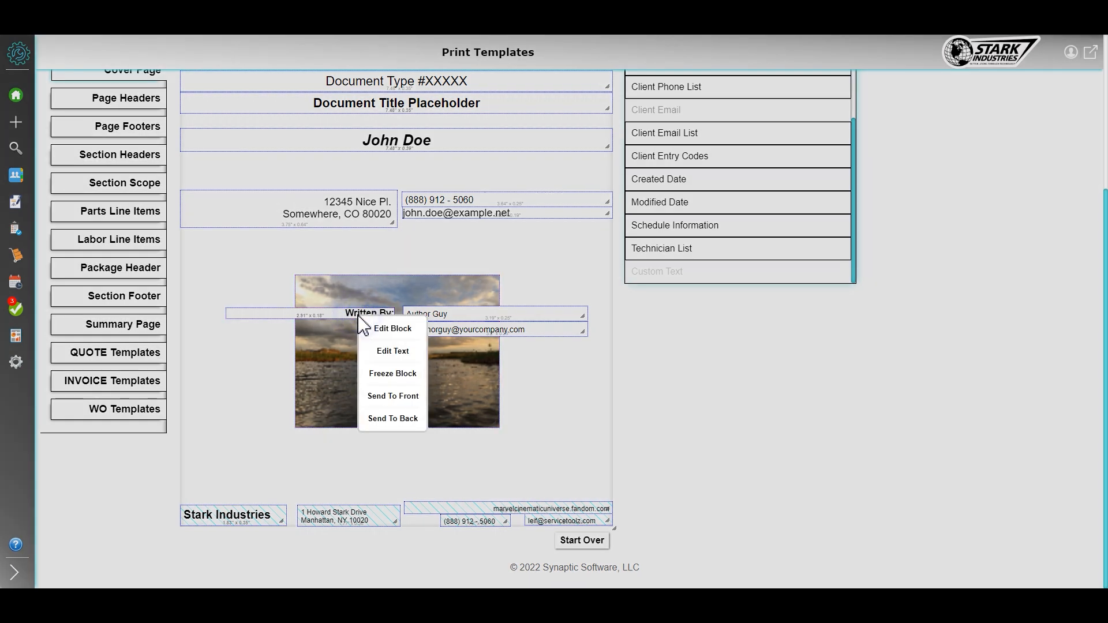
{"action": "left_click", "coordinate": [393, 327]}
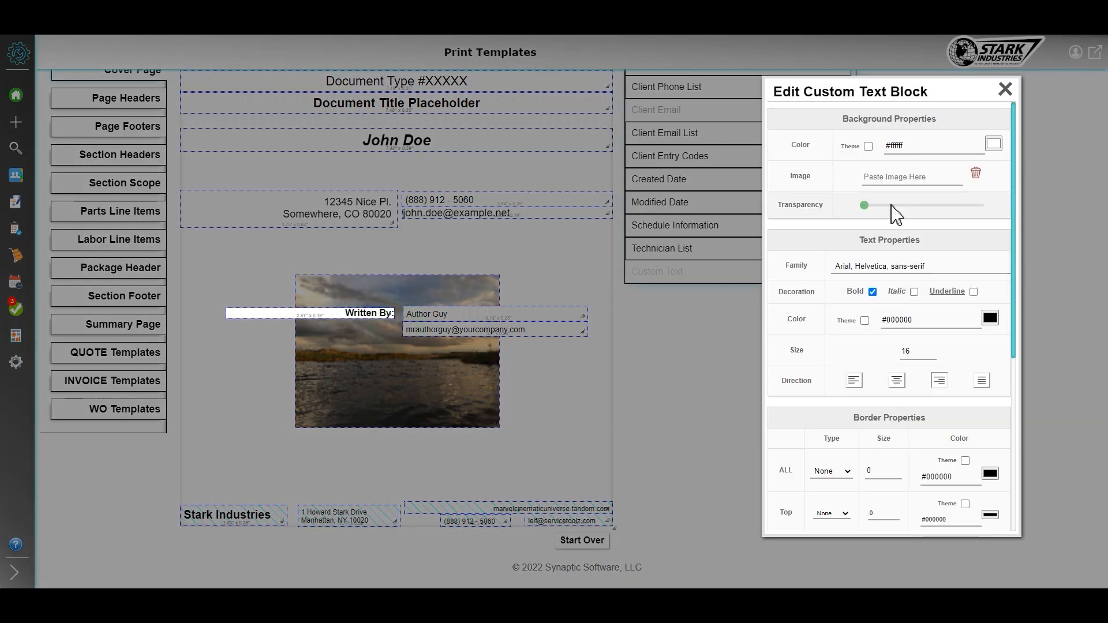
{"action": "left_click_drag", "start_coordinate": [903, 206], "coordinate": [996, 214]}
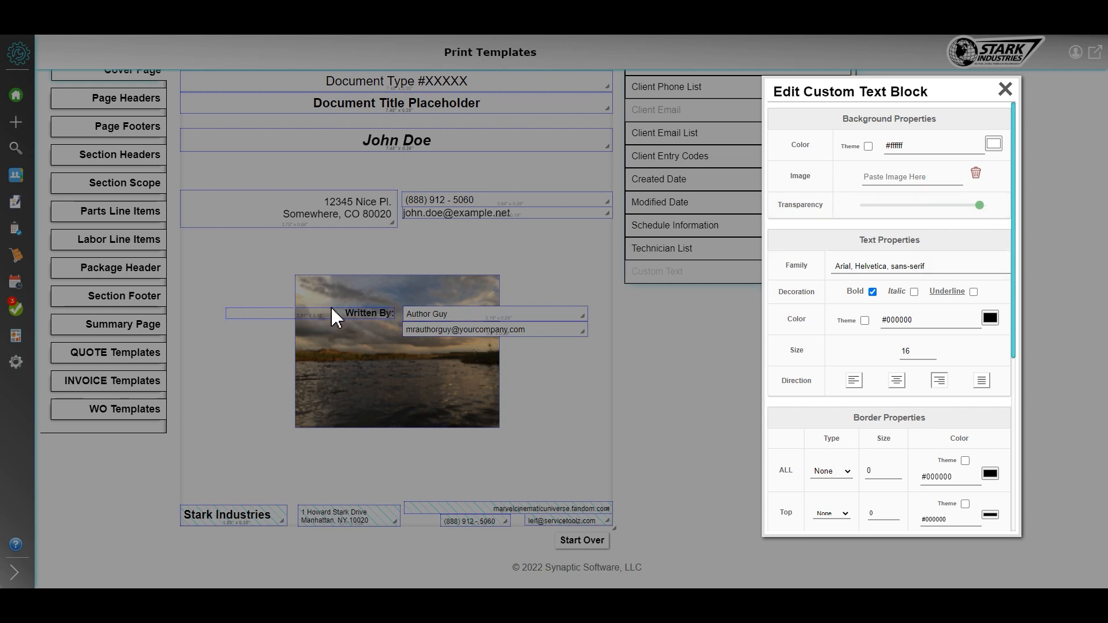
{"action": "left_click", "coordinate": [372, 311]}
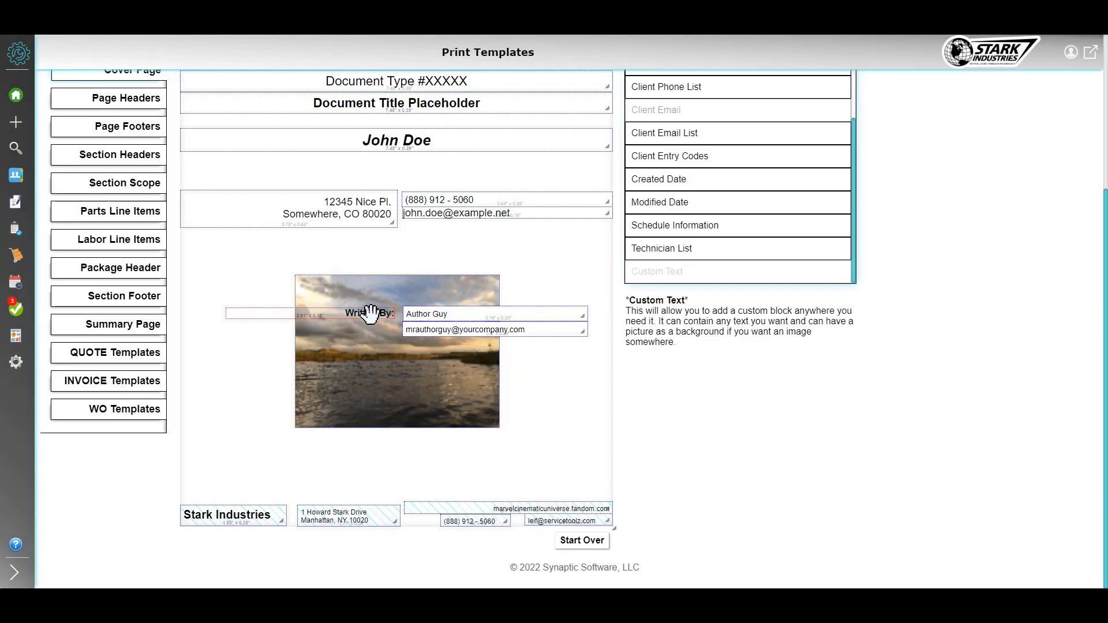
Step: Change the text color of the Written By block to white, #ffffff
{"action": "right_click", "coordinate": [370, 315]}
{"action": "left_click", "coordinate": [407, 327]}
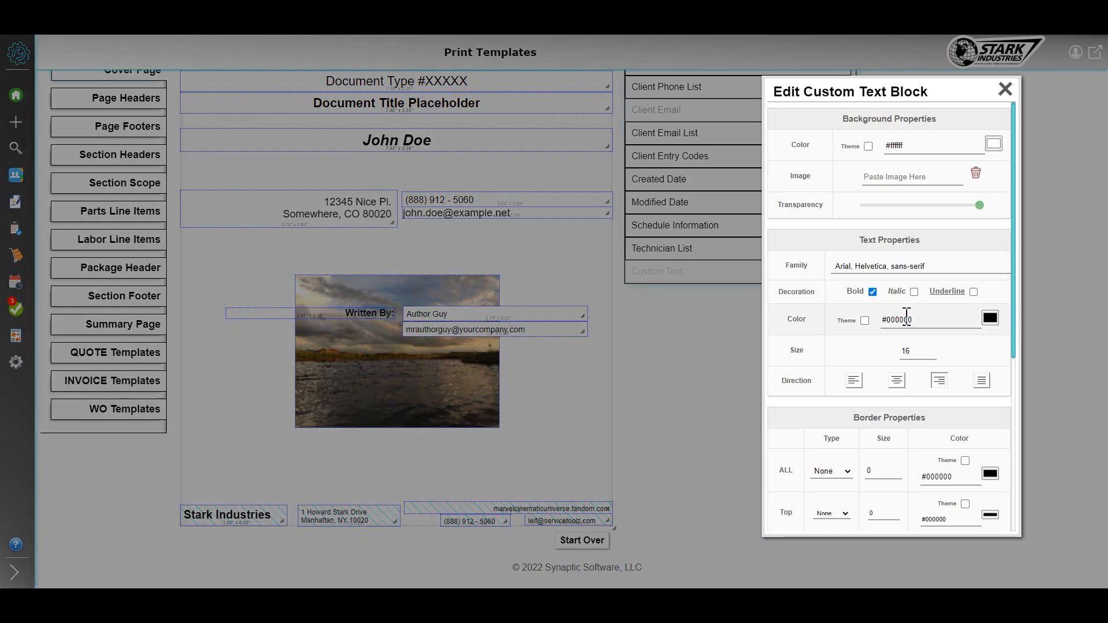
{"action": "left_click", "coordinate": [990, 318]}
{"action": "left_click_drag", "start_coordinate": [868, 337], "coordinate": [862, 324]}
{"action": "left_click", "coordinate": [793, 348]}
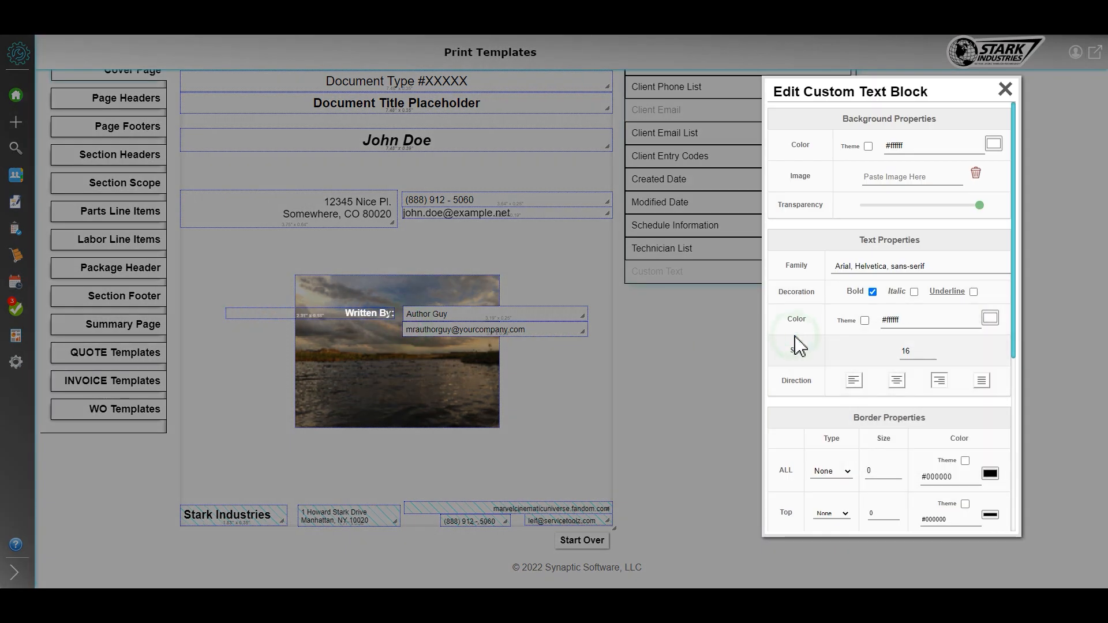
{"action": "left_click", "coordinate": [592, 381]}
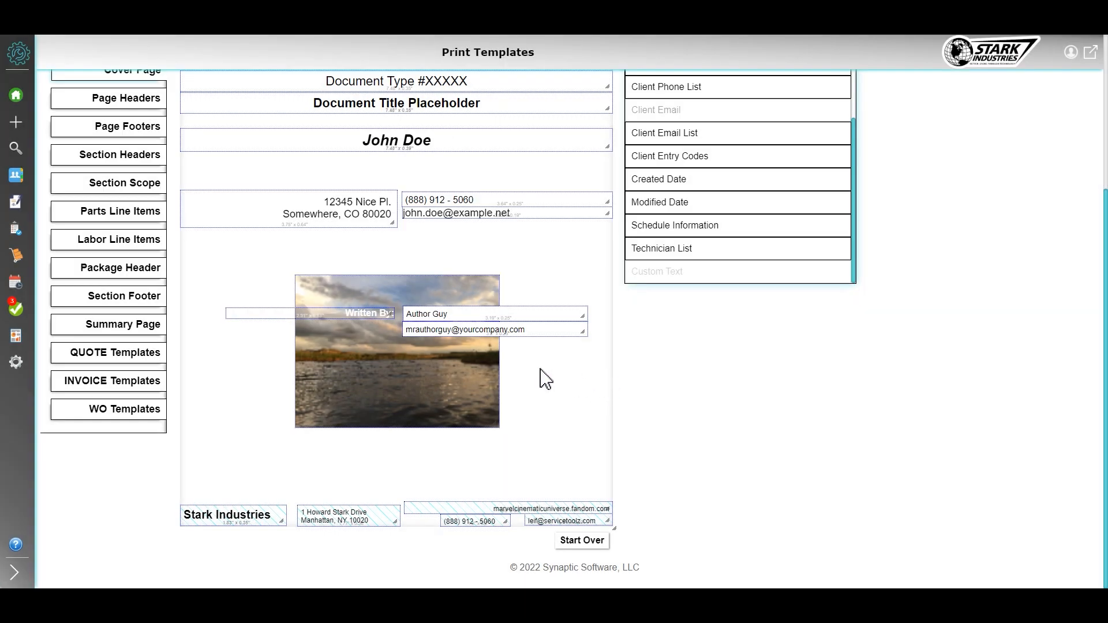
Step: Reload the saved Standard Cover Page NO PHOTO template to discard the picture and text edits
{"action": "scroll", "coordinate": [562, 427], "scroll_direction": "up", "scroll_amount": 4}
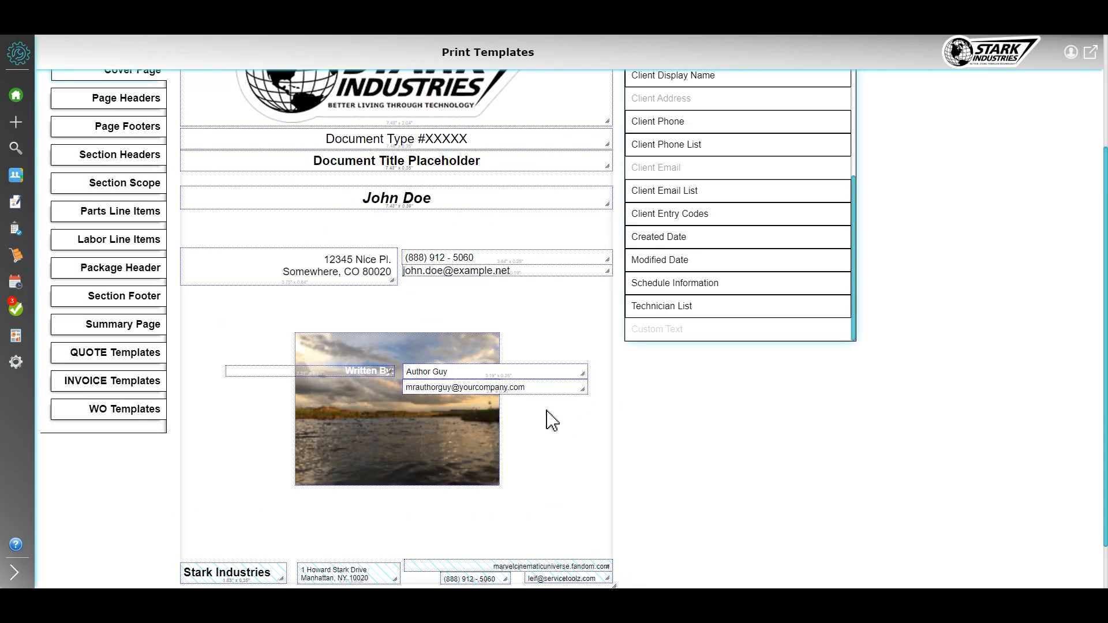
{"action": "left_click", "coordinate": [479, 135]}
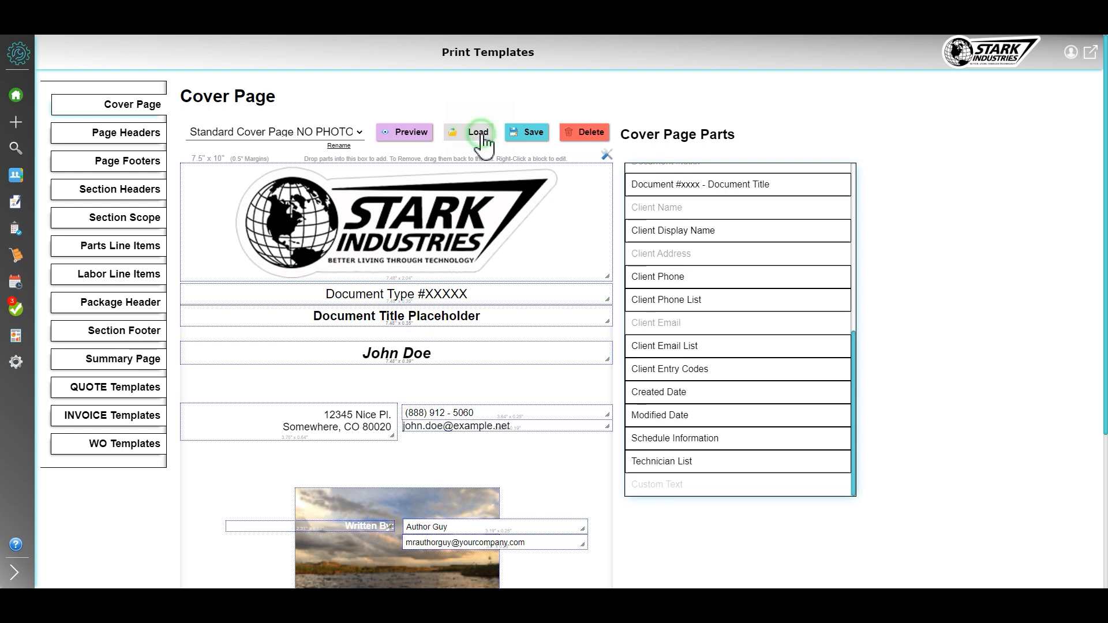
Step: Load the Quote Summary Page template in the Summary Page section
{"action": "left_click", "coordinate": [121, 363]}
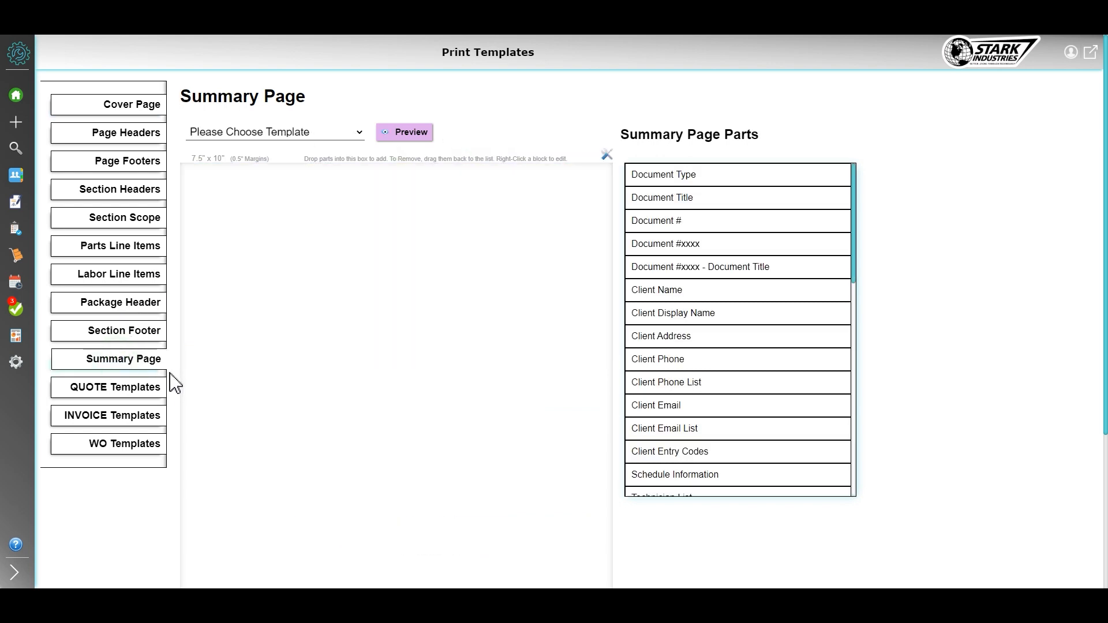
{"action": "left_click", "coordinate": [277, 136]}
{"action": "left_click", "coordinate": [273, 189]}
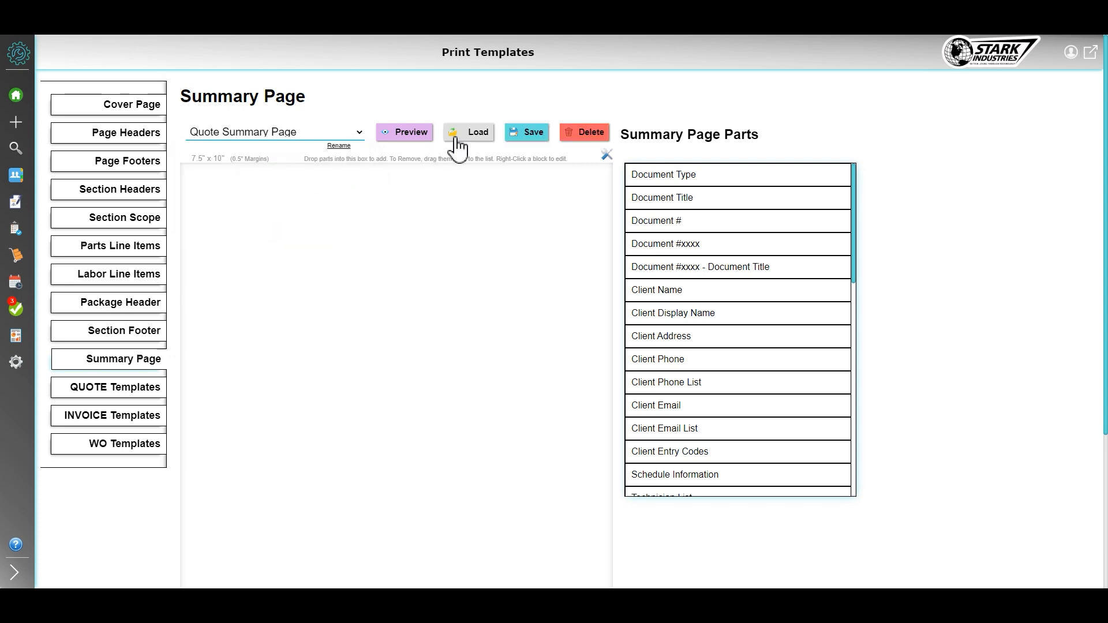
{"action": "left_click", "coordinate": [456, 136]}
Step: Unfreeze the terms and conditions block above the signature lines, and freeze it again
{"action": "scroll", "coordinate": [461, 488], "scroll_direction": "down", "scroll_amount": 4}
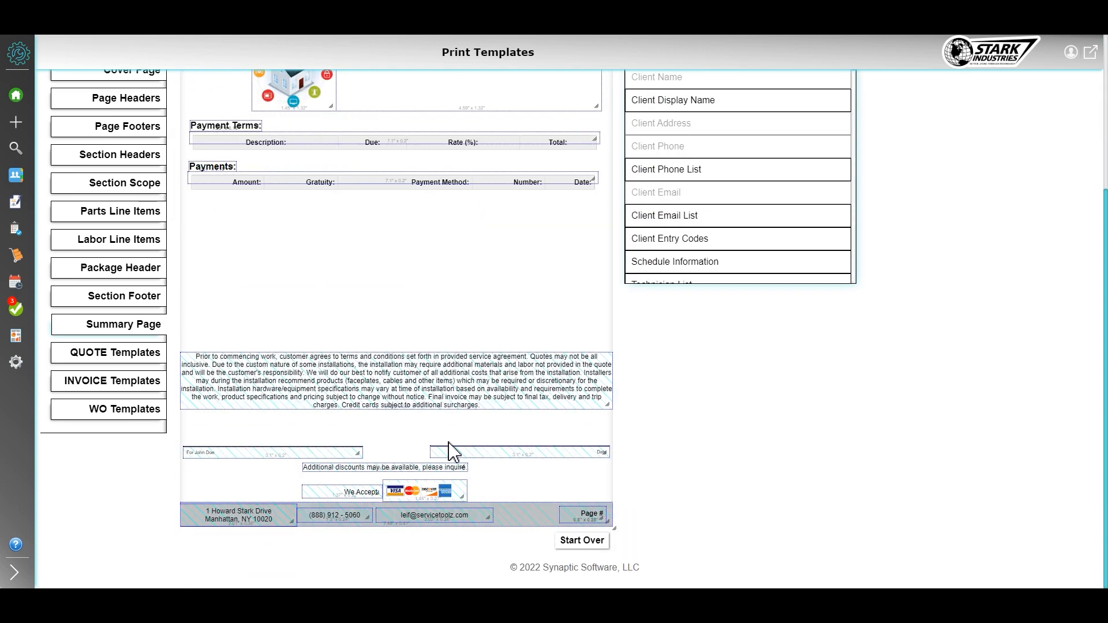
{"action": "right_click", "coordinate": [304, 403]}
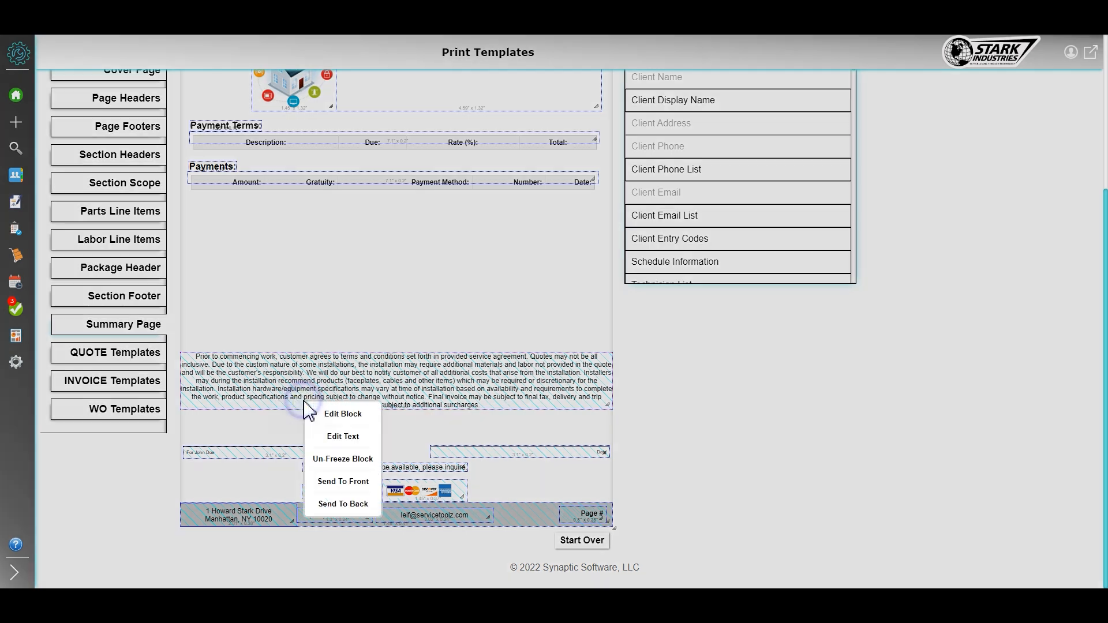
{"action": "left_click", "coordinate": [341, 460]}
{"action": "right_click", "coordinate": [324, 398]}
{"action": "left_click", "coordinate": [342, 454]}
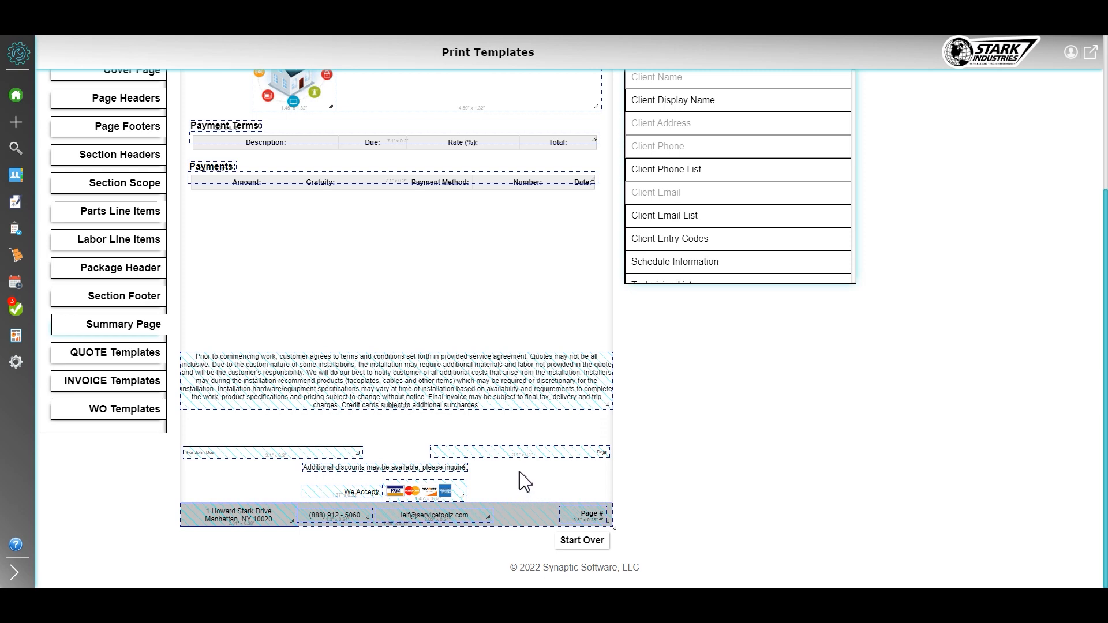
{"action": "scroll", "coordinate": [465, 340], "scroll_direction": "up", "scroll_amount": 3}
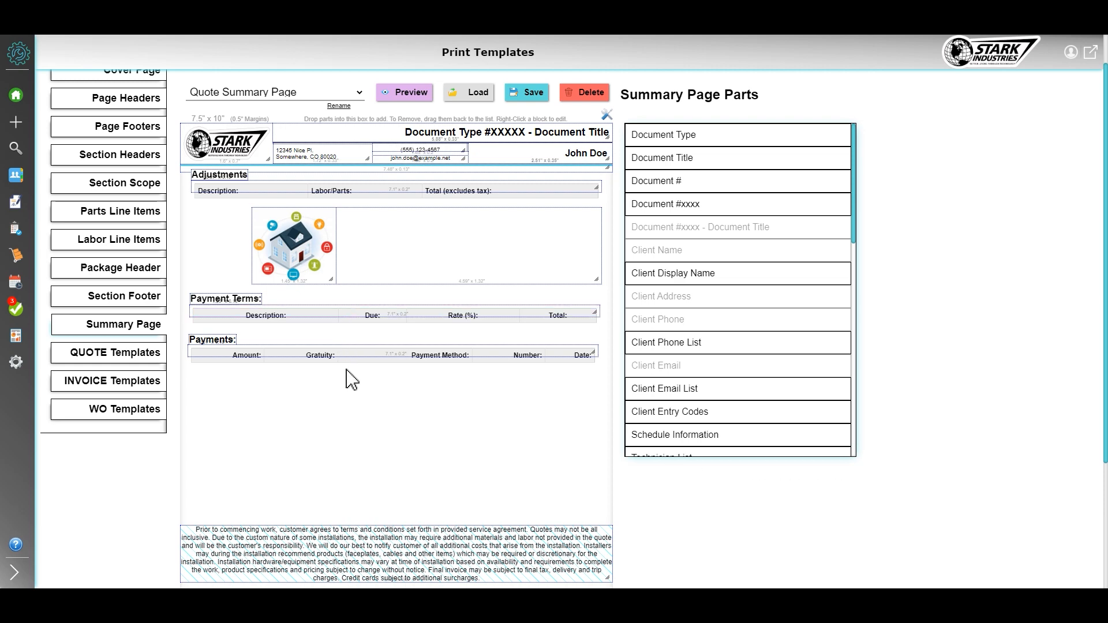
{"action": "scroll", "coordinate": [358, 440], "scroll_direction": "down", "scroll_amount": 2}
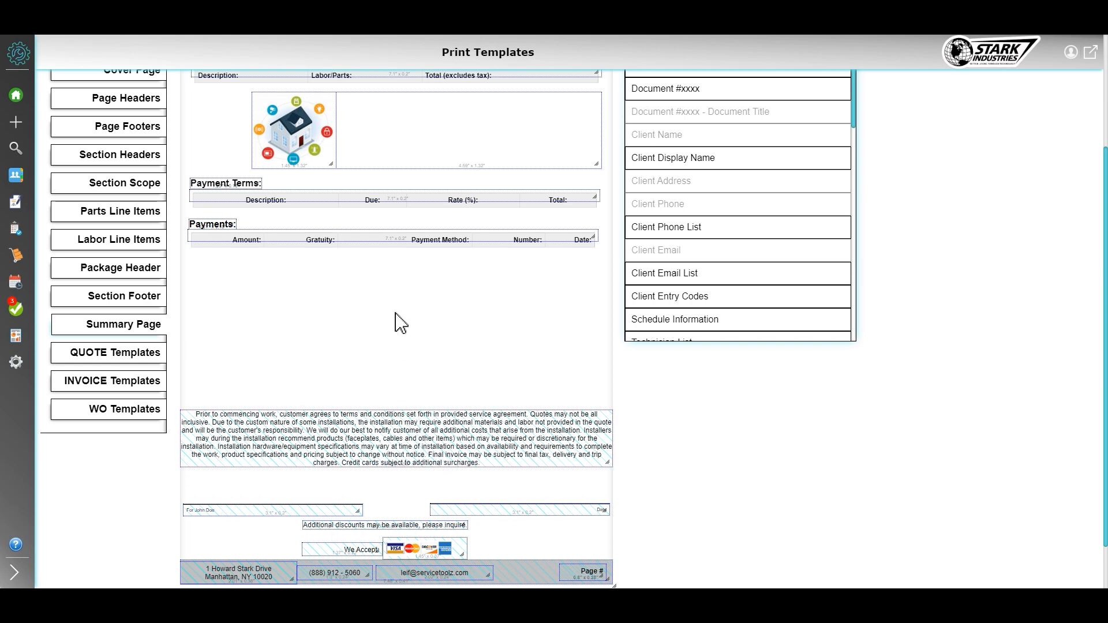
{"action": "scroll", "coordinate": [397, 318], "scroll_direction": "up", "scroll_amount": 3}
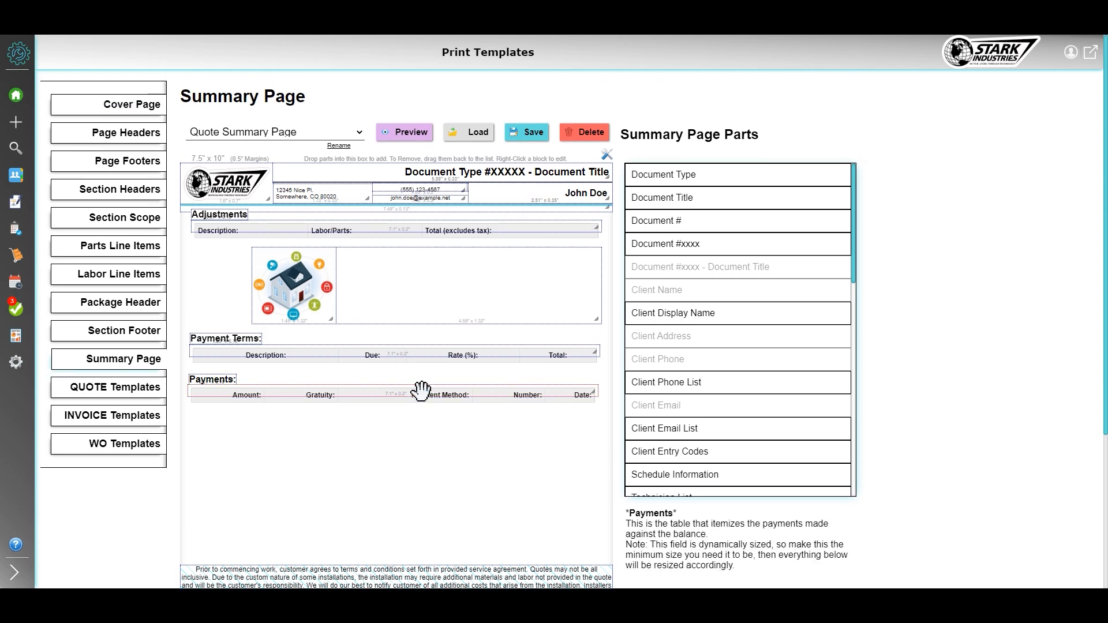
{"action": "scroll", "coordinate": [421, 390], "scroll_direction": "down", "scroll_amount": 2}
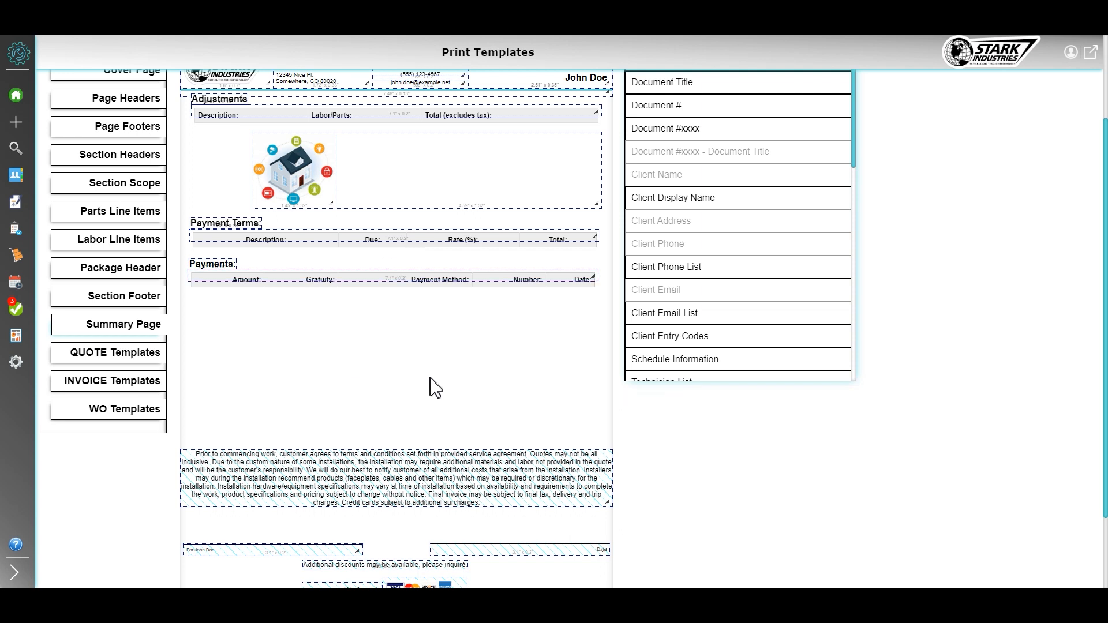
{"action": "scroll", "coordinate": [369, 384], "scroll_direction": "up", "scroll_amount": 1}
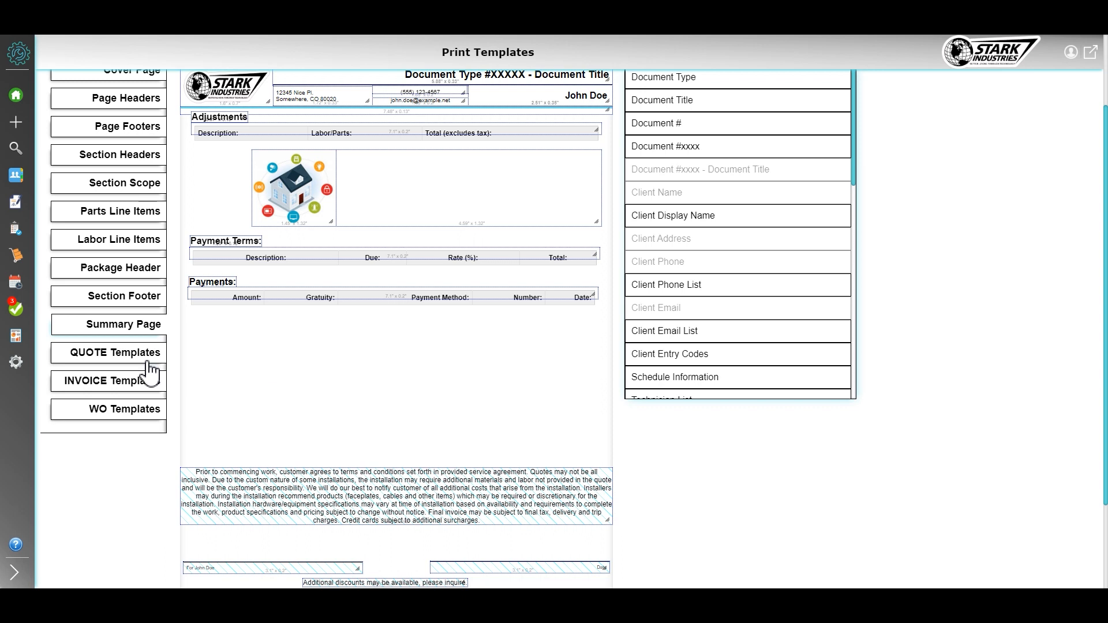
Step: In the QUOTE Templates section, set the Cover Page part to Standard Cover Page NO PHOTO
{"action": "left_click", "coordinate": [114, 361]}
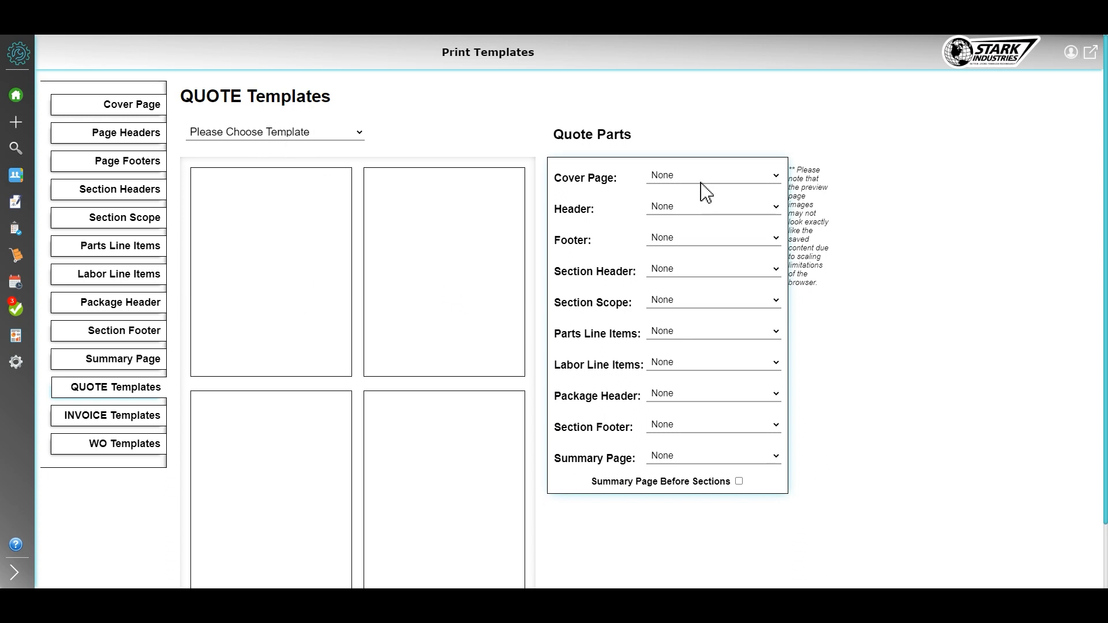
{"action": "left_click", "coordinate": [667, 176]}
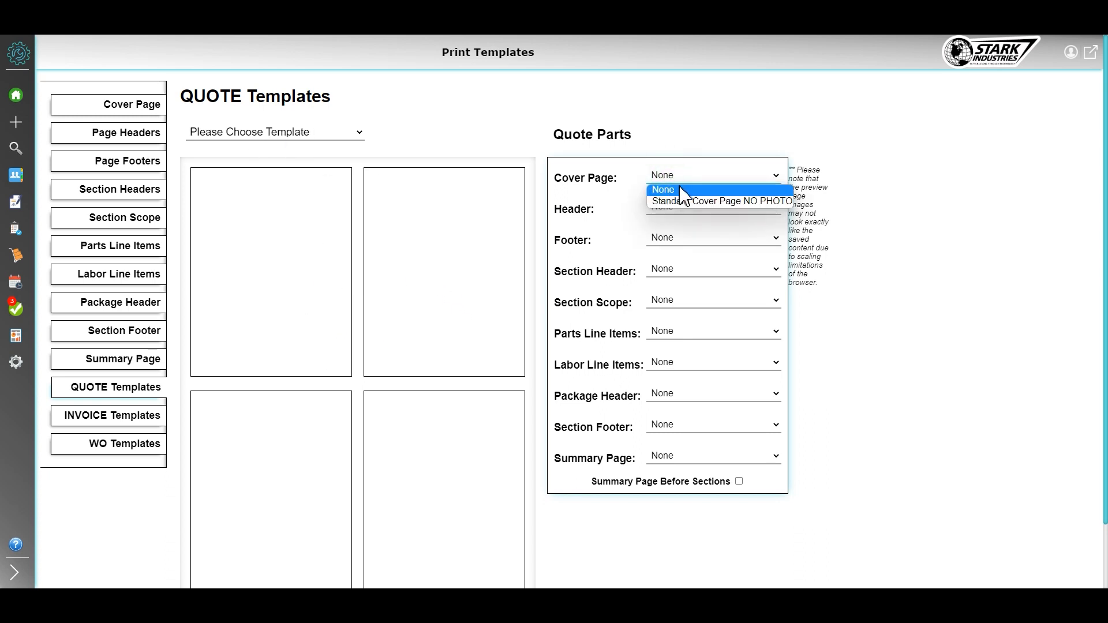
{"action": "left_click", "coordinate": [694, 201]}
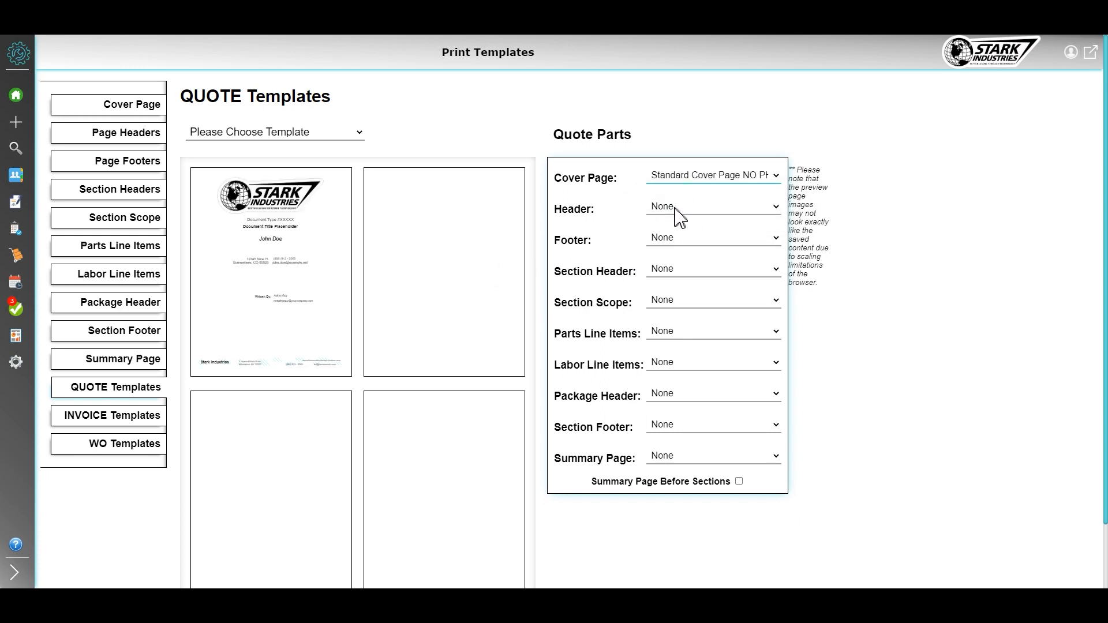
Step: Set the quote's Header to Mini Template and its Footer to Small Footer
{"action": "left_click", "coordinate": [672, 208]}
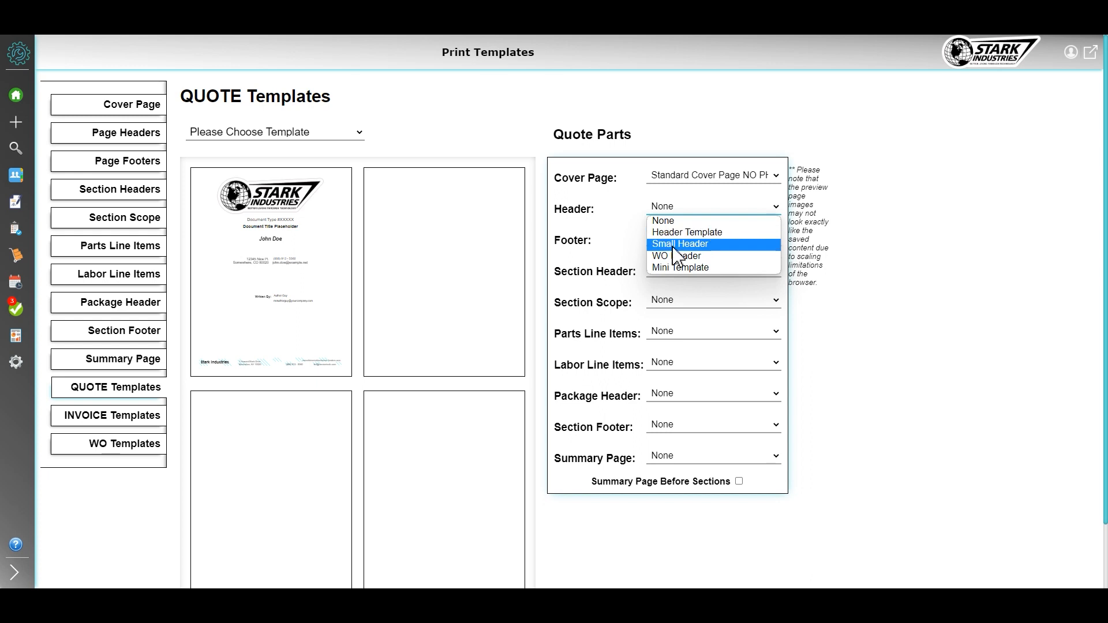
{"action": "left_click", "coordinate": [680, 267]}
{"action": "left_click", "coordinate": [667, 236]}
{"action": "left_click", "coordinate": [664, 264]}
Step: Set the quote's Section Header to Standard Section Header and its Section Scope to Standard Scope
{"action": "left_click", "coordinate": [662, 269]}
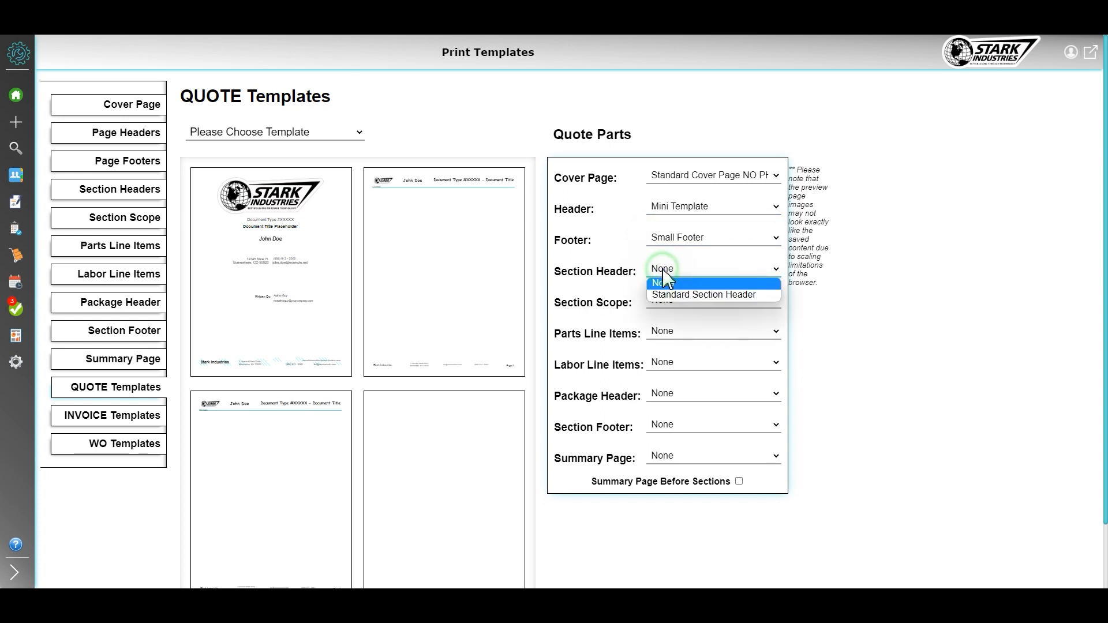
{"action": "left_click", "coordinate": [676, 295]}
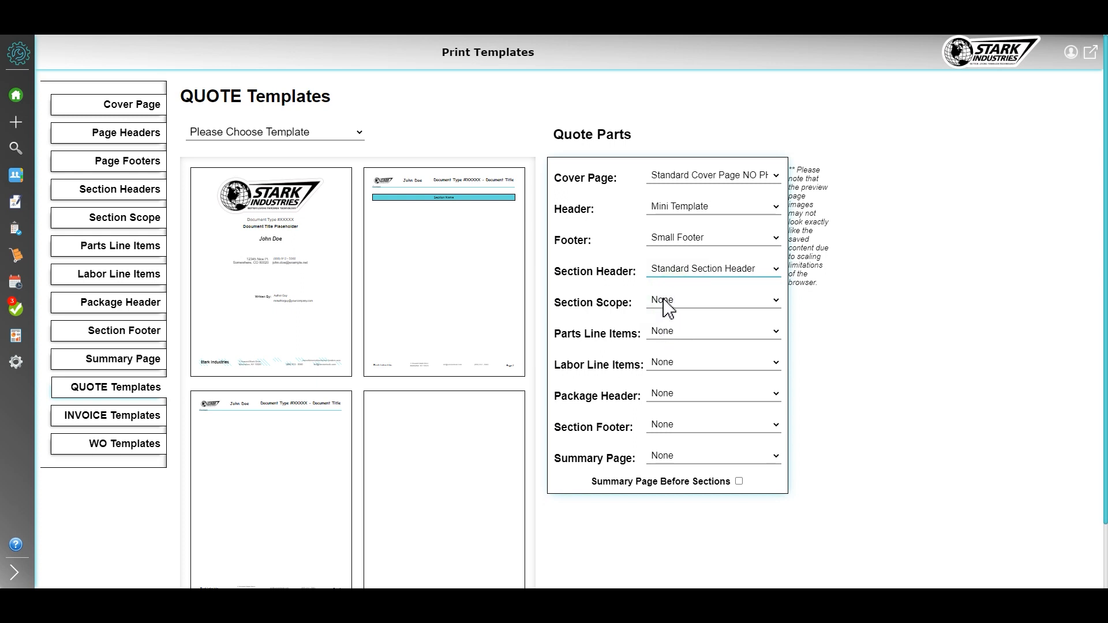
{"action": "left_click", "coordinate": [663, 299]}
{"action": "left_click", "coordinate": [664, 325]}
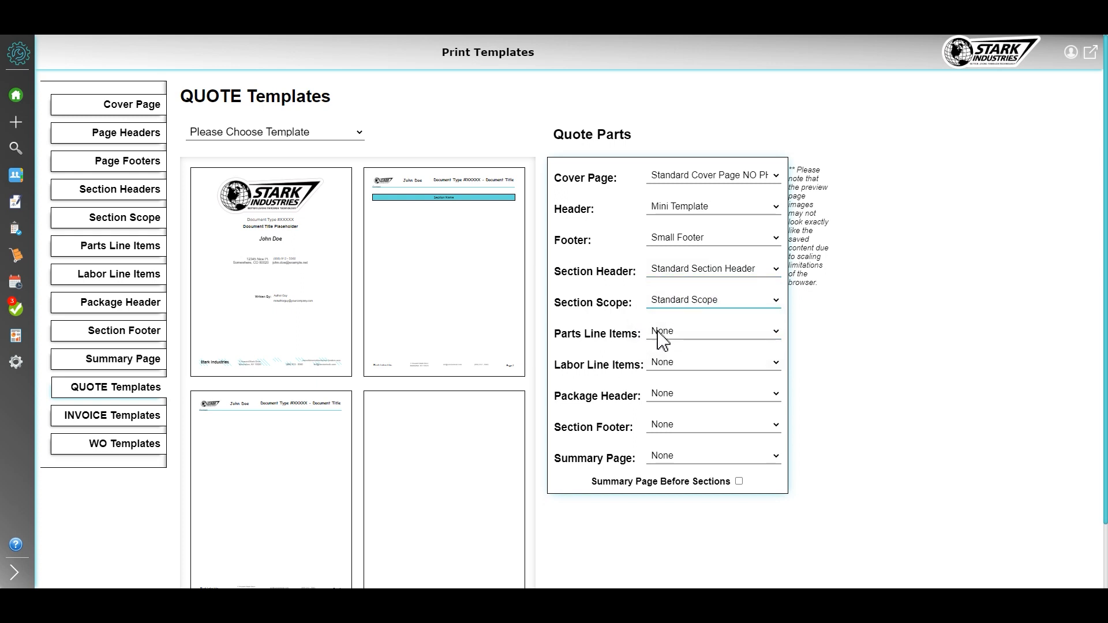
Step: Set the quote's Parts Line Items to Line Item 1 and its Labor Line Items to Basic Labor Line Item
{"action": "left_click", "coordinate": [664, 333]}
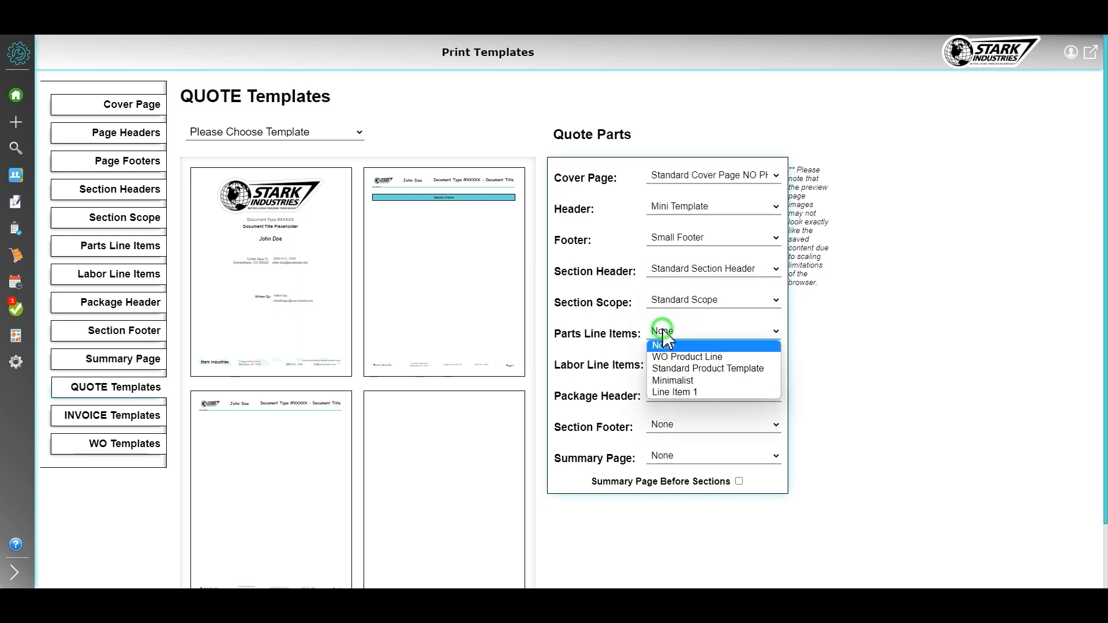
{"action": "left_click", "coordinate": [687, 398]}
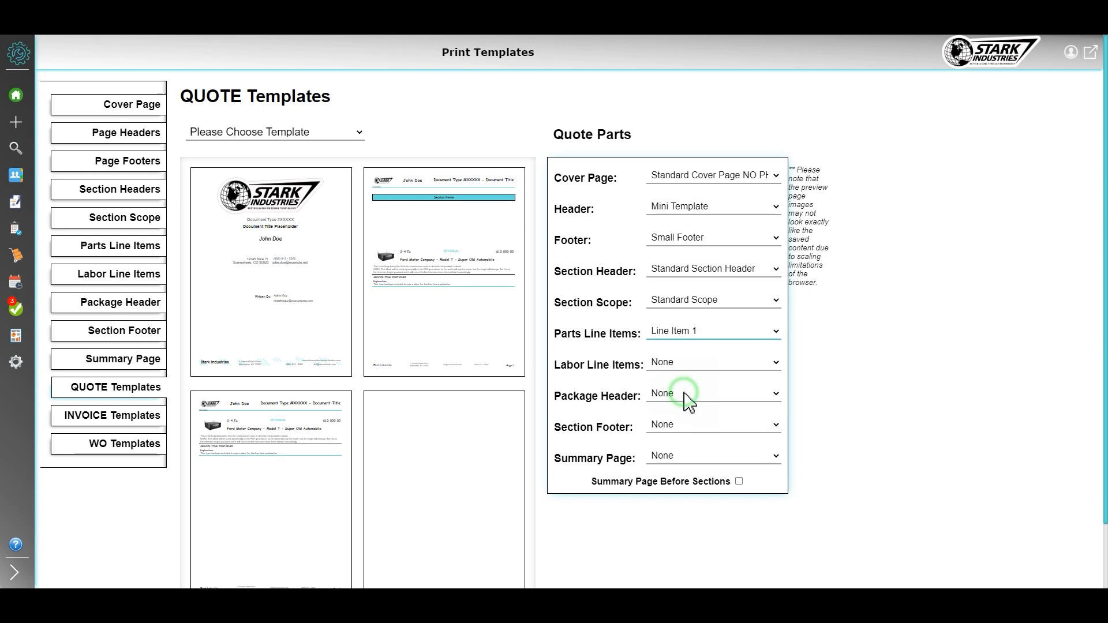
{"action": "left_click", "coordinate": [664, 365]}
{"action": "left_click", "coordinate": [676, 388]}
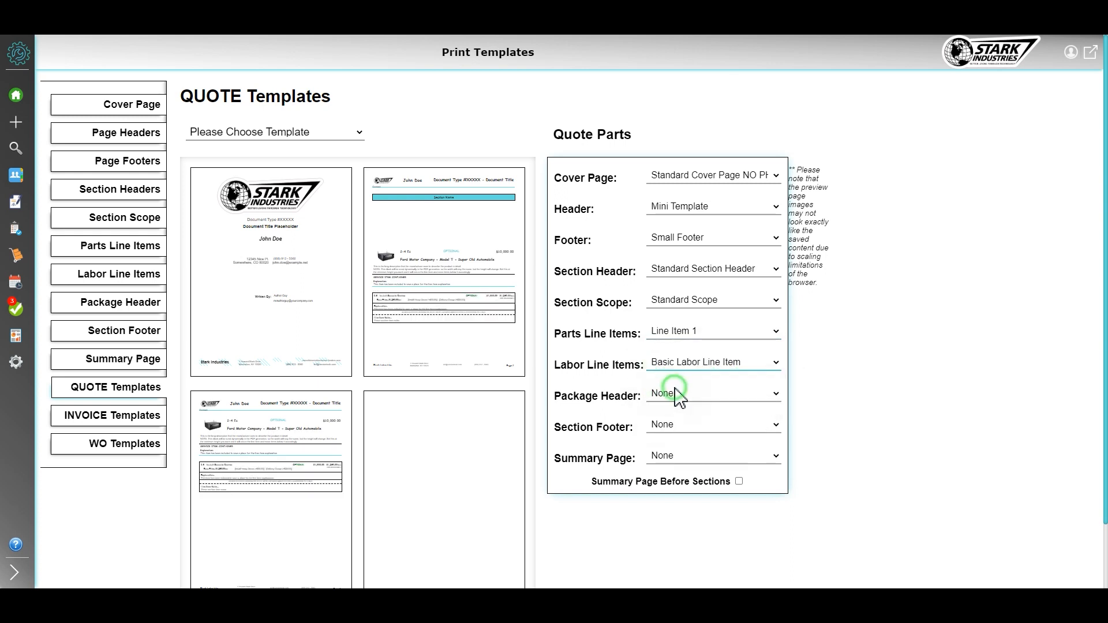
Step: Set the quote's Package Header to Standard Package and its Section Footer to Standard Footer
{"action": "left_click", "coordinate": [665, 400]}
{"action": "left_click", "coordinate": [667, 419]}
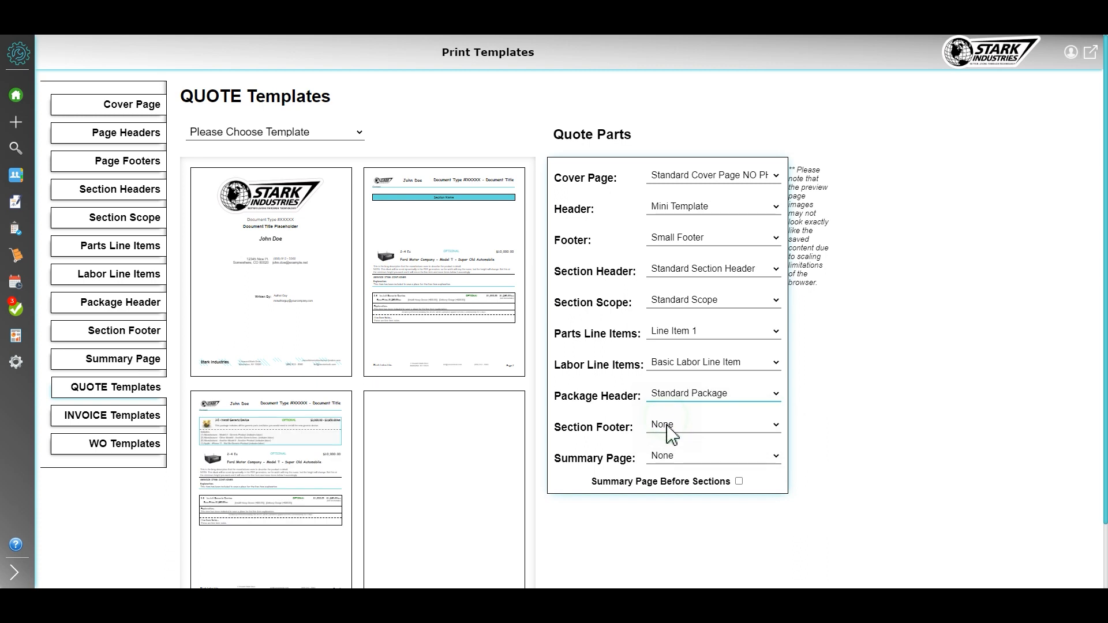
{"action": "left_click", "coordinate": [663, 427]}
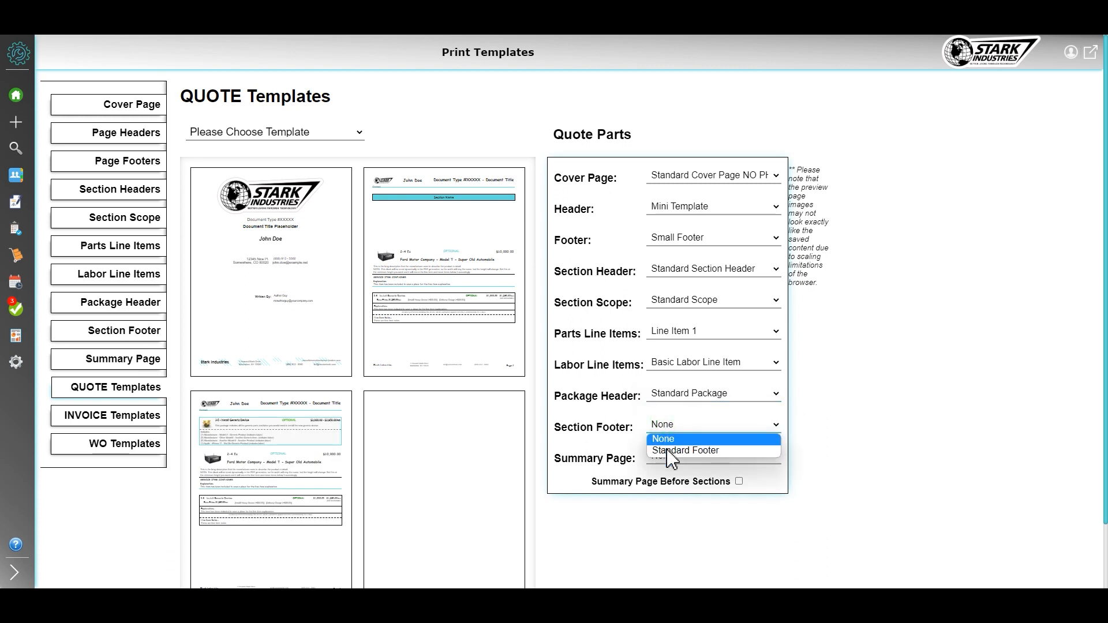
{"action": "left_click", "coordinate": [665, 451]}
Step: Set the quote's Summary Page to Standard Summary Page and turn off Summary Page Before Sections
{"action": "left_click", "coordinate": [662, 458]}
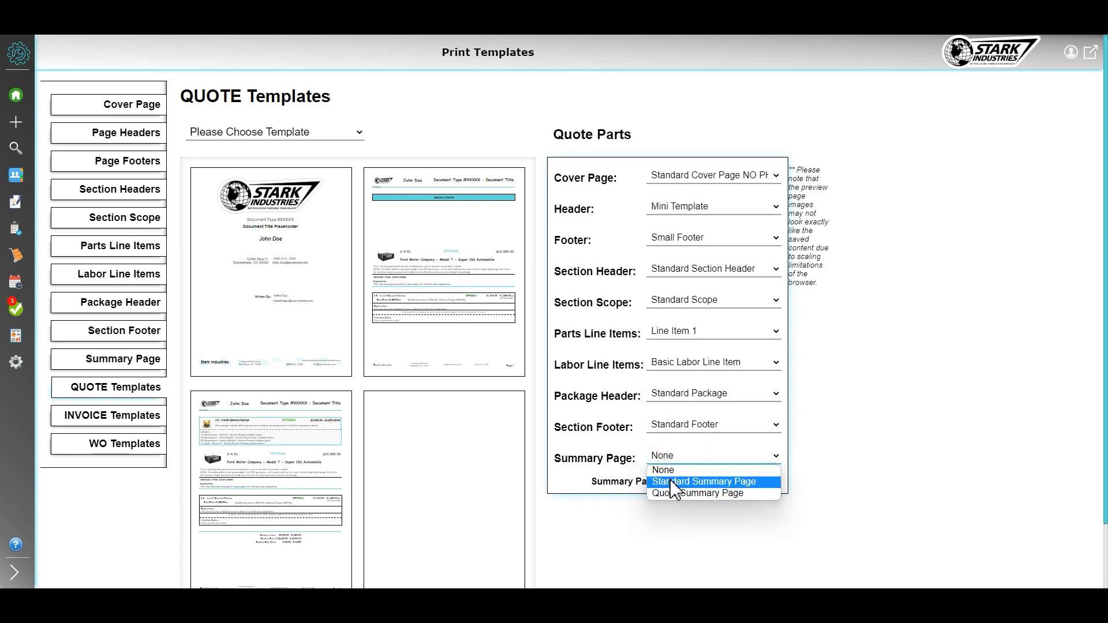
{"action": "left_click", "coordinate": [666, 482]}
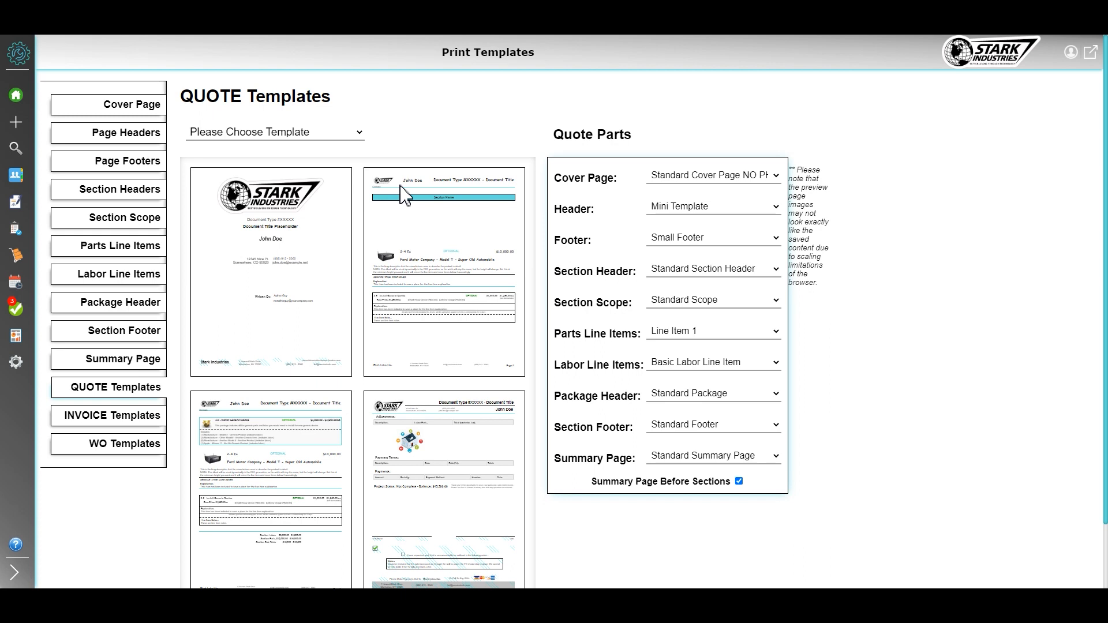
{"action": "left_click", "coordinate": [739, 482]}
Step: Save the assembled quote parts as a new quote template named Demo Template
{"action": "left_click", "coordinate": [288, 138]}
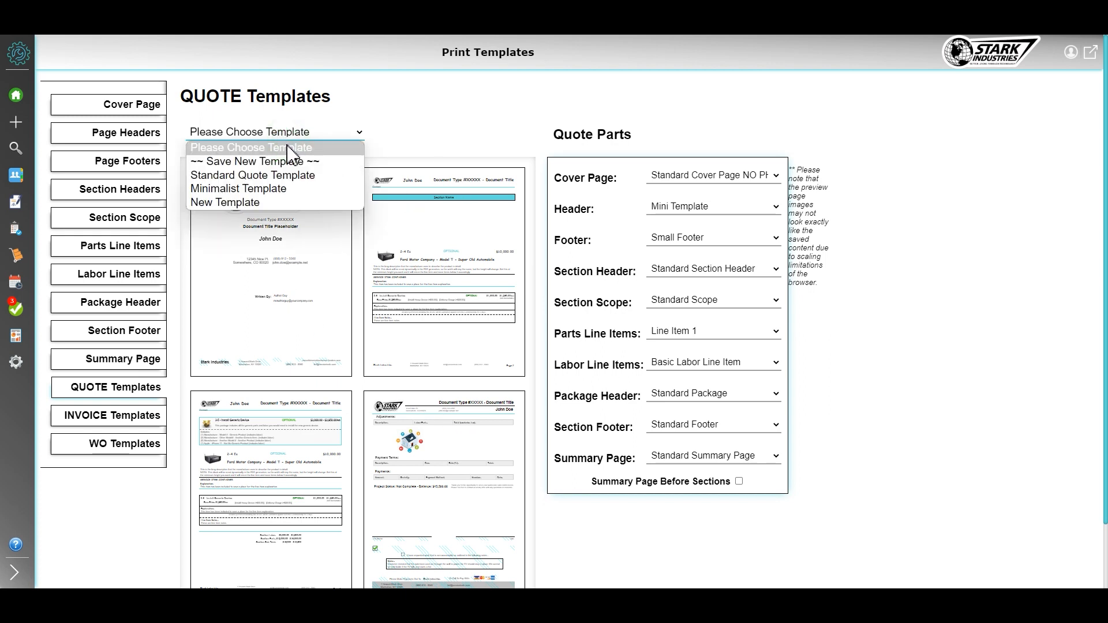
{"action": "left_click", "coordinate": [283, 162]}
{"action": "left_click", "coordinate": [459, 136]}
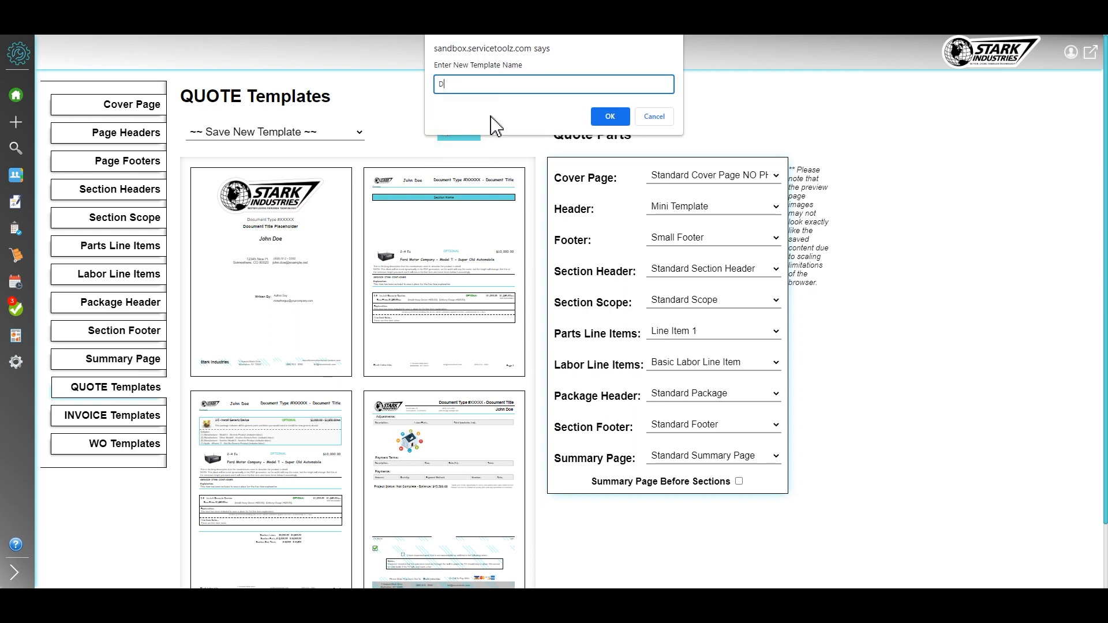
{"action": "type", "text": "Demo T"}
{"action": "left_click", "coordinate": [600, 117]}
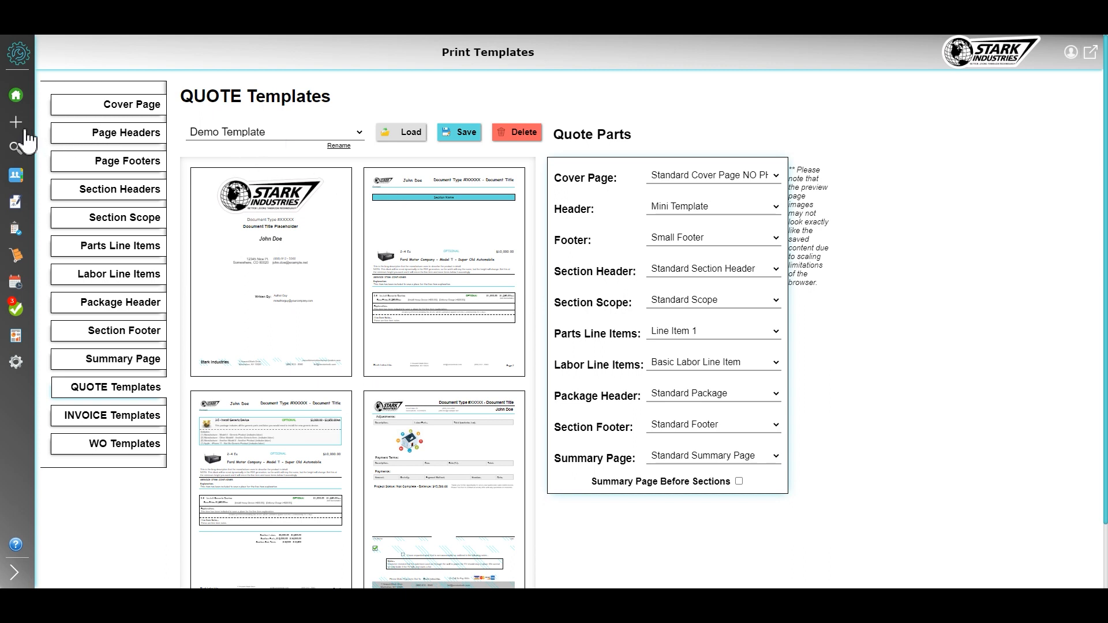
Step: Create a new quote for the second existing contact in the list and set its description to New Iron Man Suit
{"action": "mouse_move", "coordinate": [115, 130]}
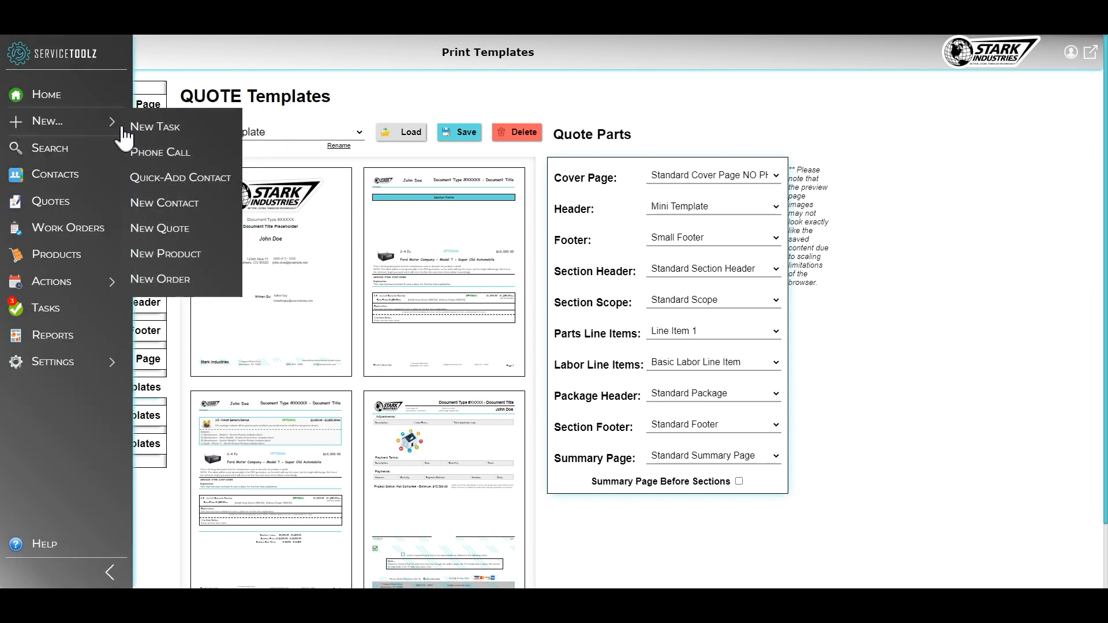
{"action": "left_click", "coordinate": [205, 231]}
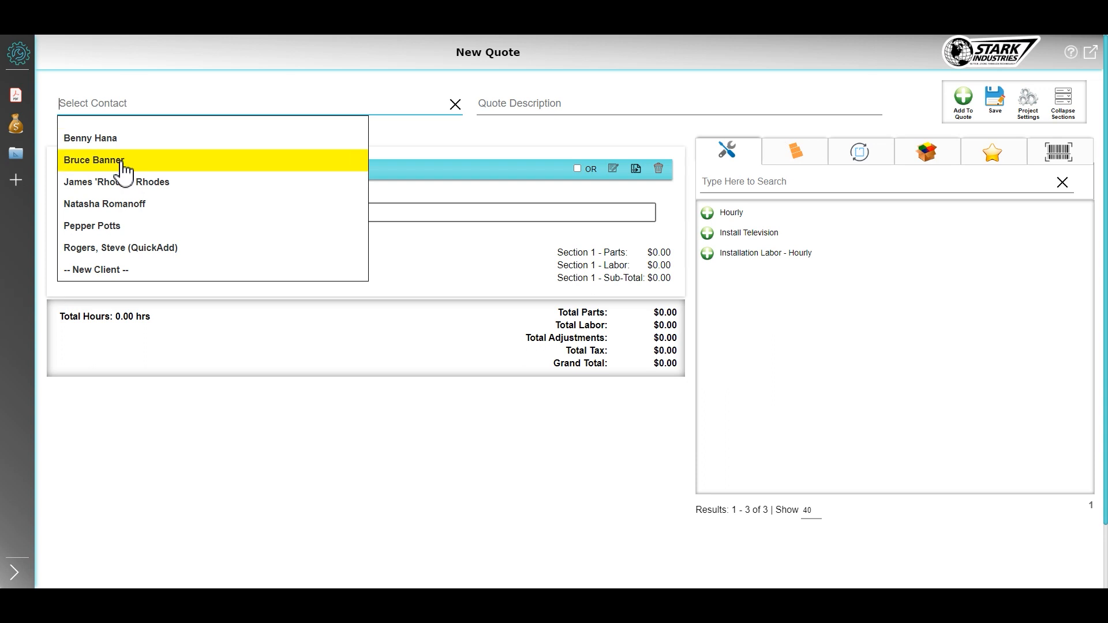
{"action": "left_click", "coordinate": [122, 164]}
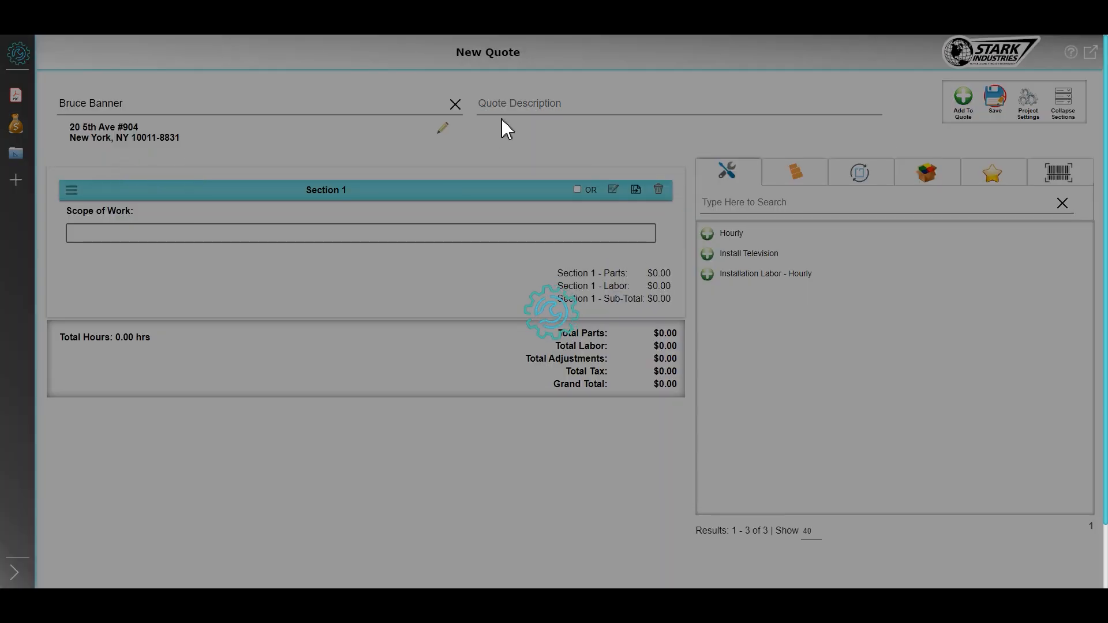
{"action": "left_click", "coordinate": [528, 105]}
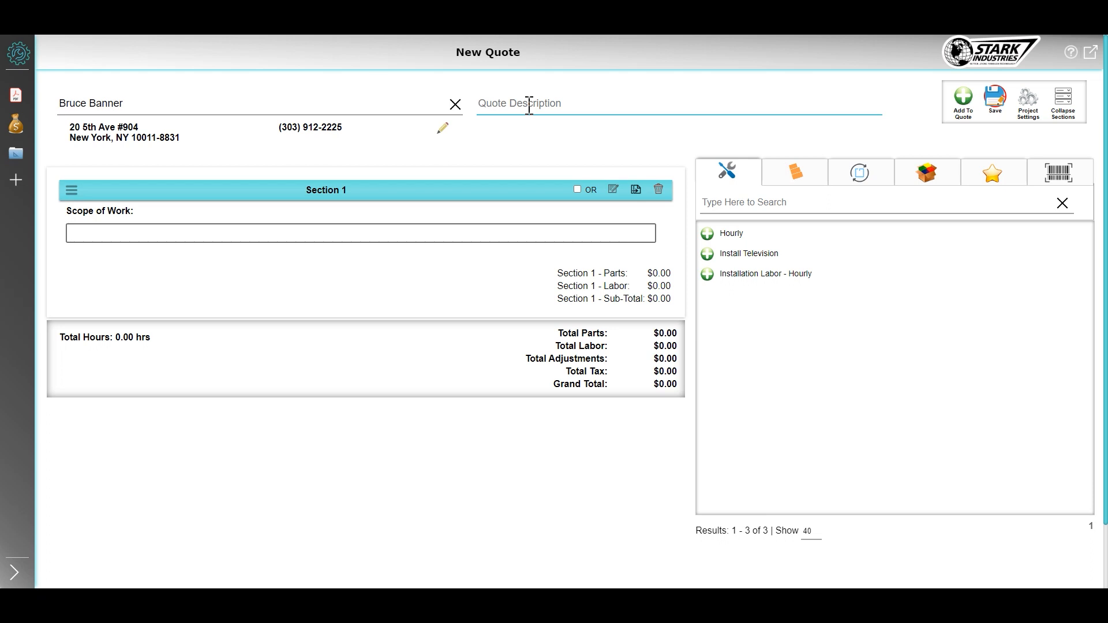
{"action": "type", "text": "New Ir"}
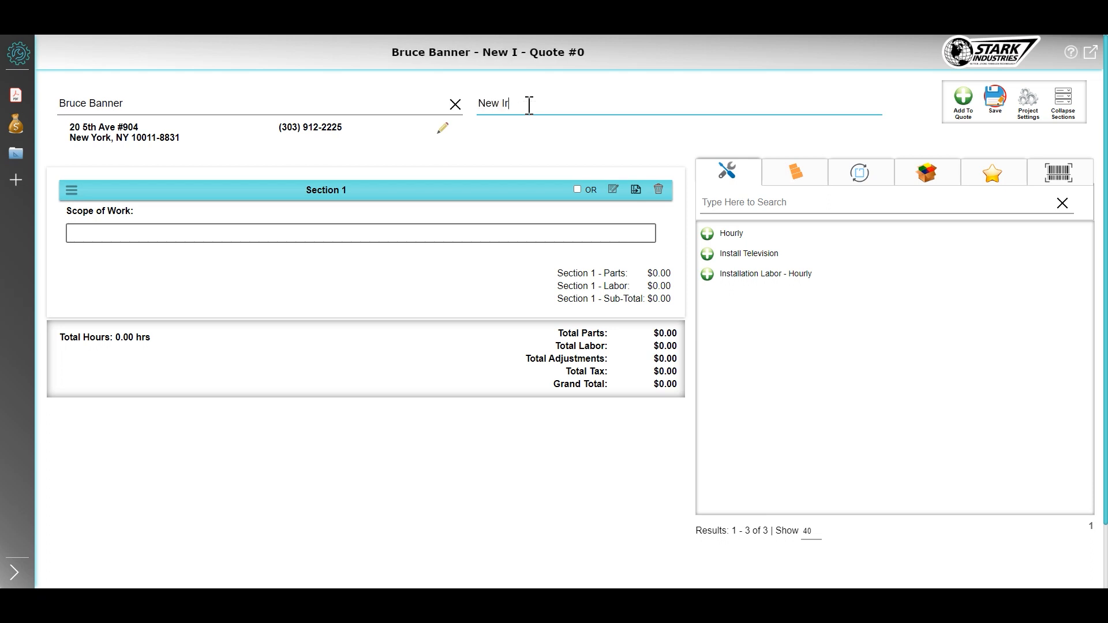
{"action": "type", "text": "on Man Suit"}
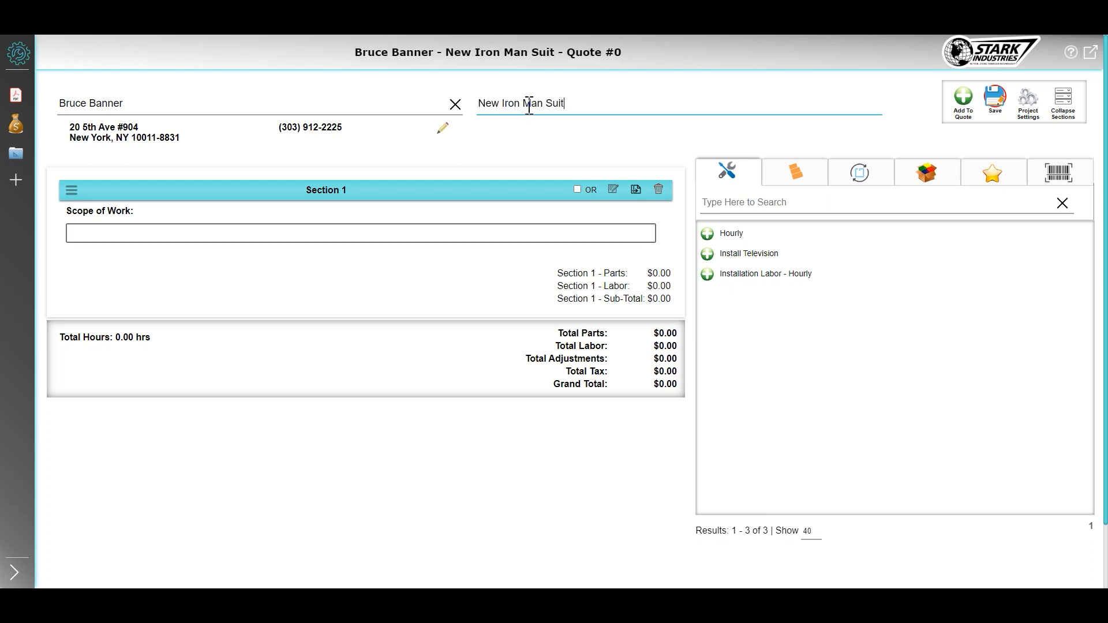
Step: Rename the quote's Section 1 to Workshop
{"action": "left_click", "coordinate": [330, 190]}
{"action": "type", "text": "Workshop"}
{"action": "left_click", "coordinate": [378, 292]}
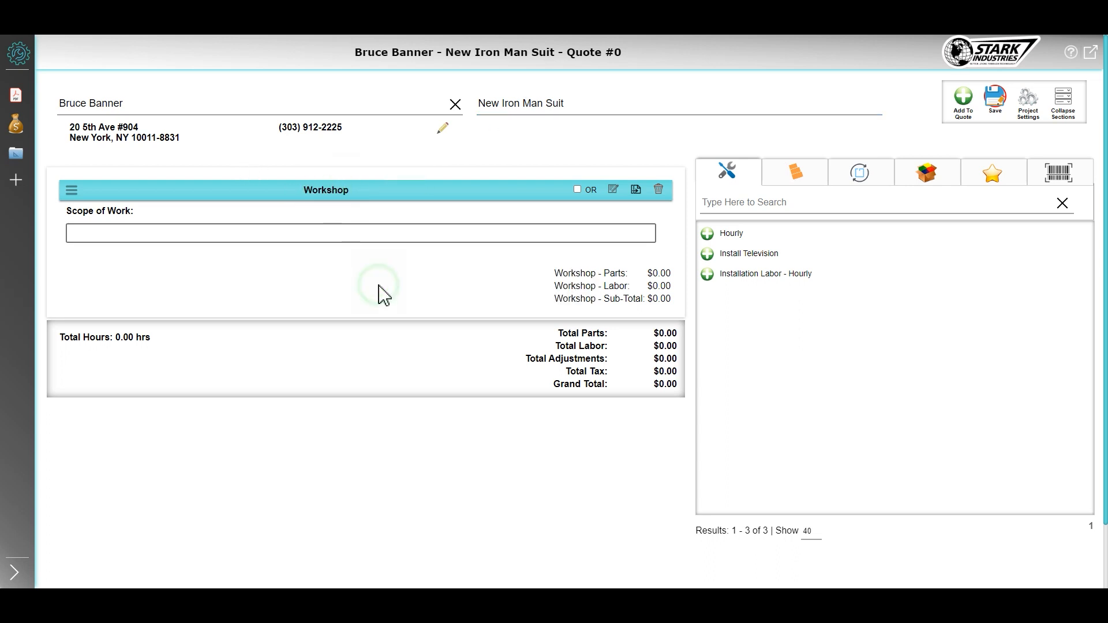
Step: Add the Complete Iron Man Package to the Workshop section
{"action": "left_click", "coordinate": [928, 176]}
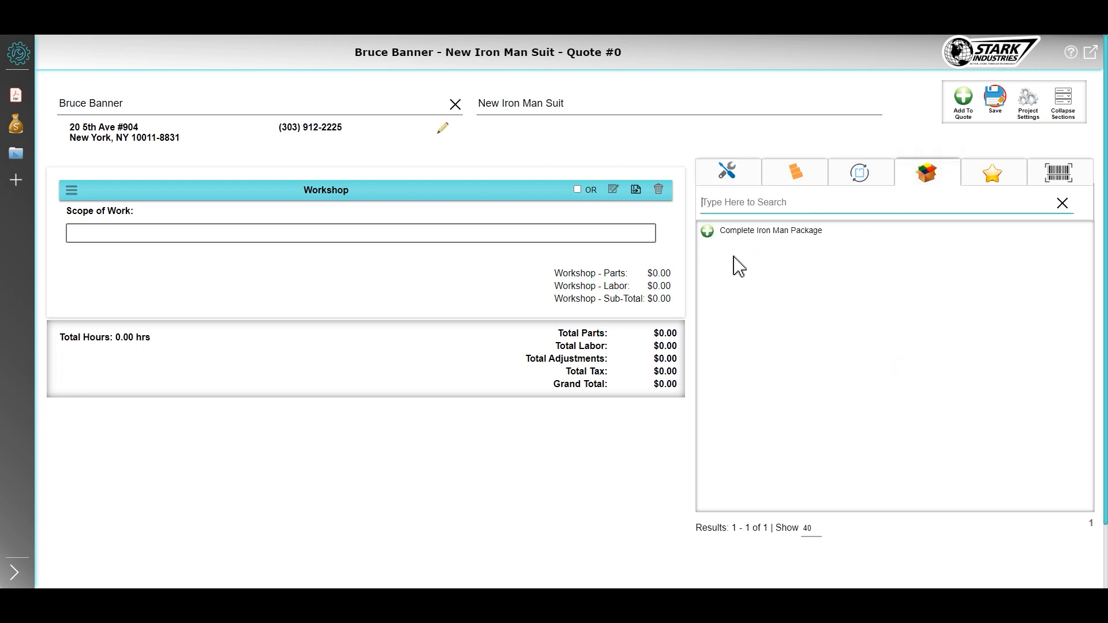
{"action": "left_click_drag", "start_coordinate": [709, 232], "coordinate": [243, 276]}
{"action": "scroll", "coordinate": [470, 344], "scroll_direction": "down", "scroll_amount": 1}
Step: Add the Edtech HumX hum eliminator and the Edwards Signaling PAM-1 relay adapter below the package, and save the quote
{"action": "left_click", "coordinate": [795, 149]}
{"action": "scroll", "coordinate": [734, 280], "scroll_direction": "down", "scroll_amount": 3}
{"action": "scroll", "coordinate": [710, 450], "scroll_direction": "down", "scroll_amount": 4}
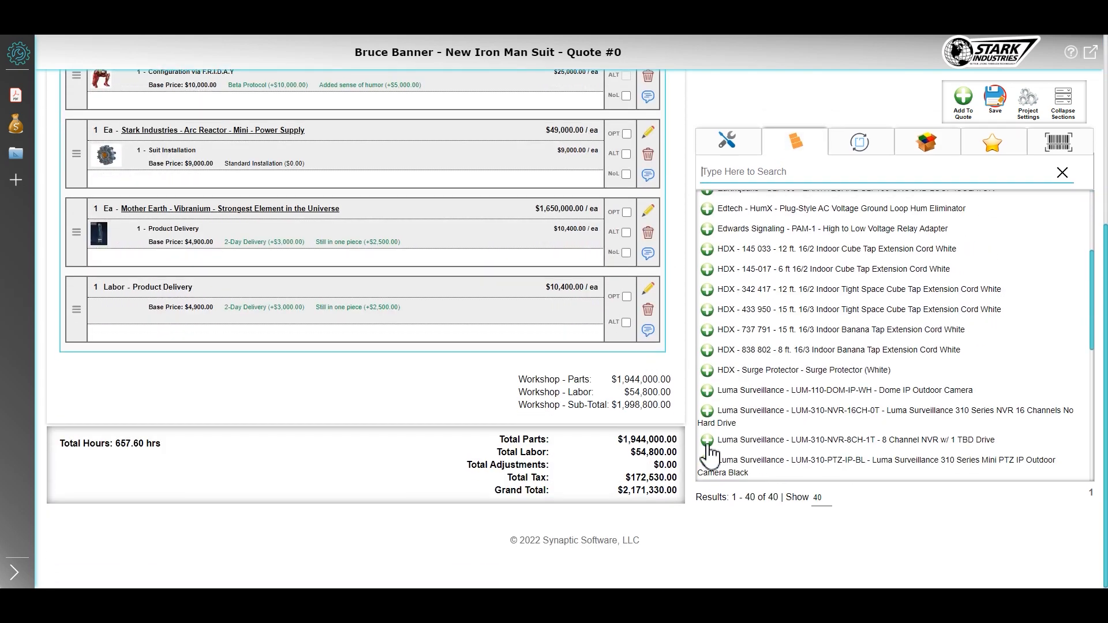
{"action": "scroll", "coordinate": [713, 346], "scroll_direction": "up", "scroll_amount": 2}
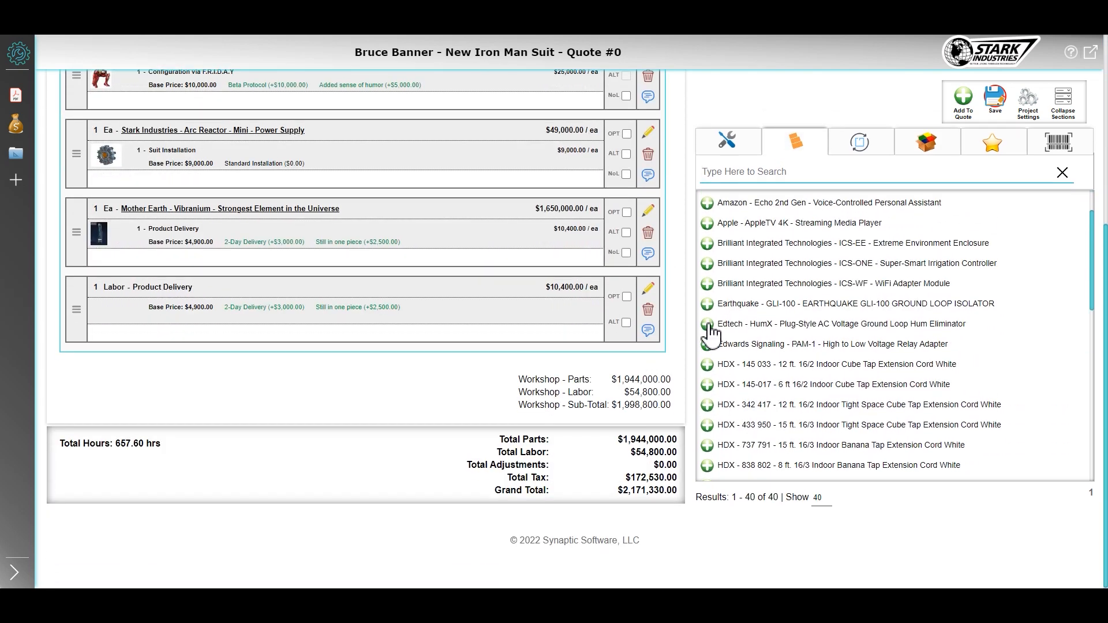
{"action": "left_click_drag", "start_coordinate": [707, 324], "coordinate": [119, 379]}
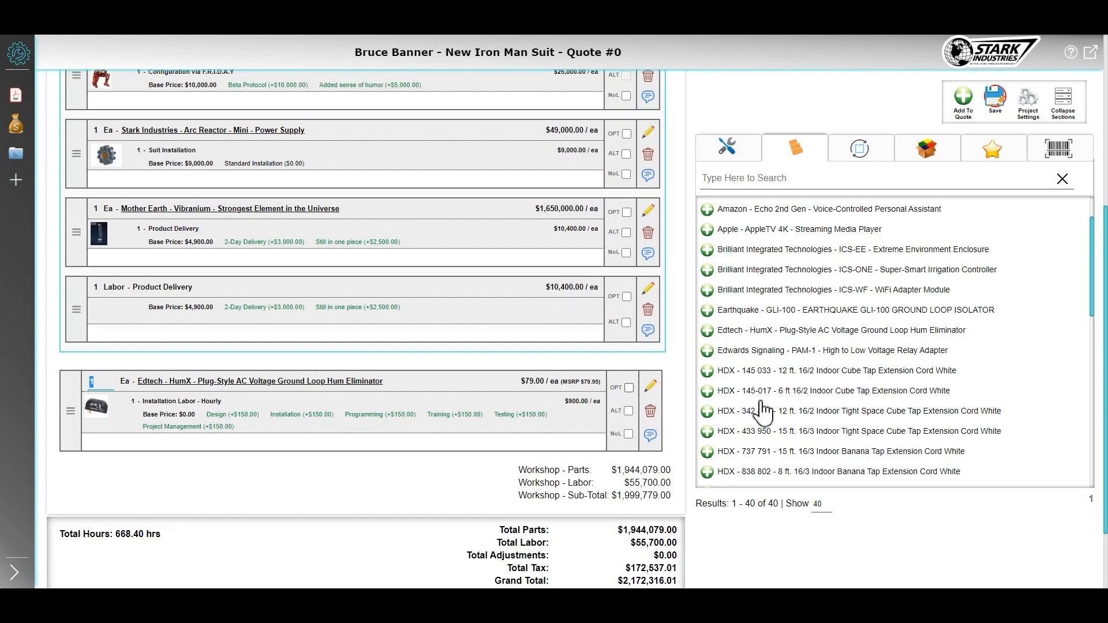
{"action": "left_click_drag", "start_coordinate": [713, 360], "coordinate": [191, 491]}
{"action": "scroll", "coordinate": [470, 467], "scroll_direction": "up", "scroll_amount": 1}
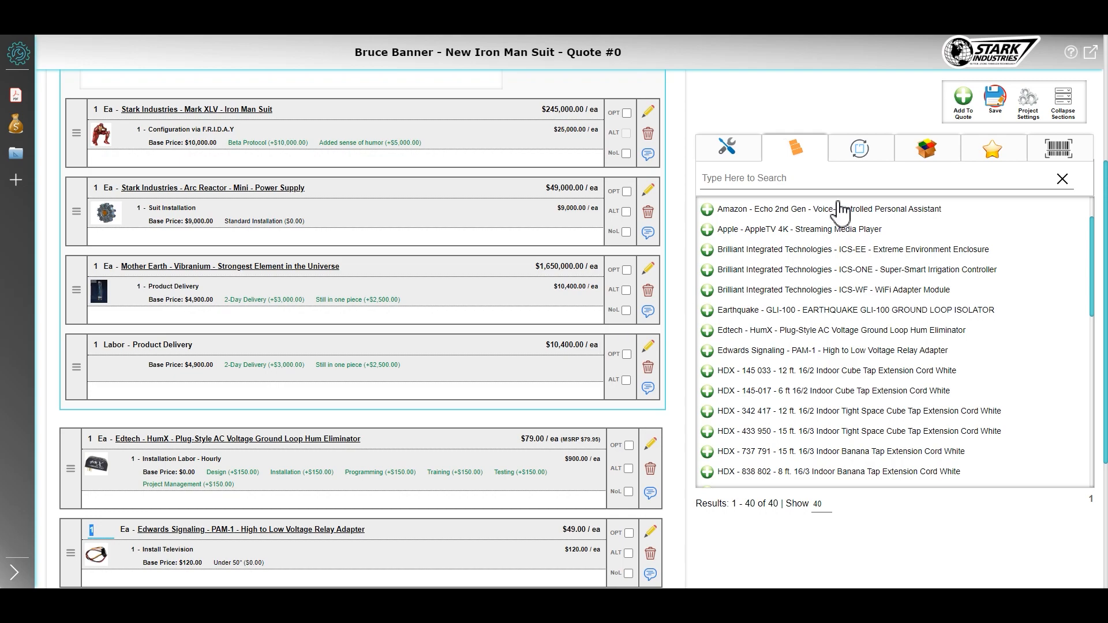
{"action": "scroll", "coordinate": [841, 213], "scroll_direction": "up", "scroll_amount": 1}
{"action": "left_click", "coordinate": [996, 97]}
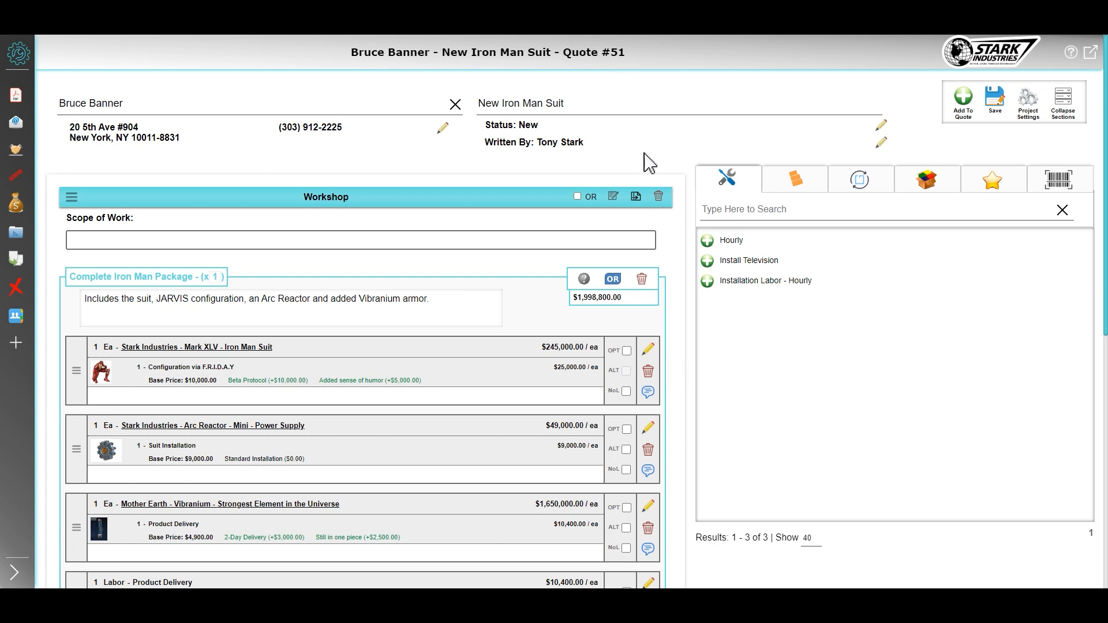
Step: In the quote's Project Settings, set the Quote / Change Order Template to Demo Template and apply it
{"action": "left_click", "coordinate": [1033, 109]}
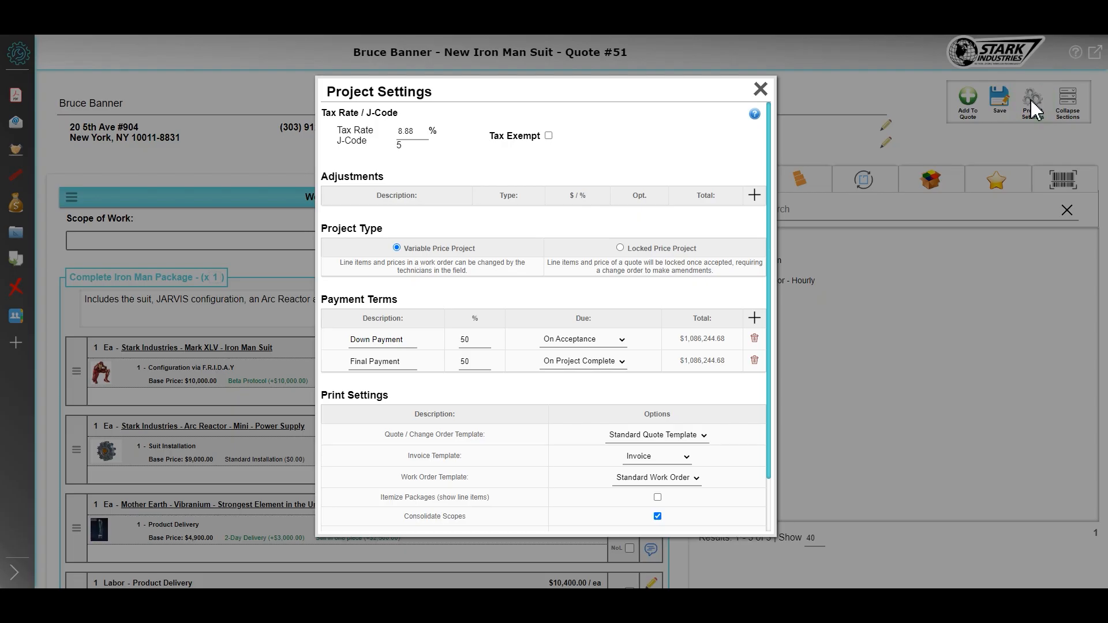
{"action": "scroll", "coordinate": [652, 384], "scroll_direction": "down", "scroll_amount": 2}
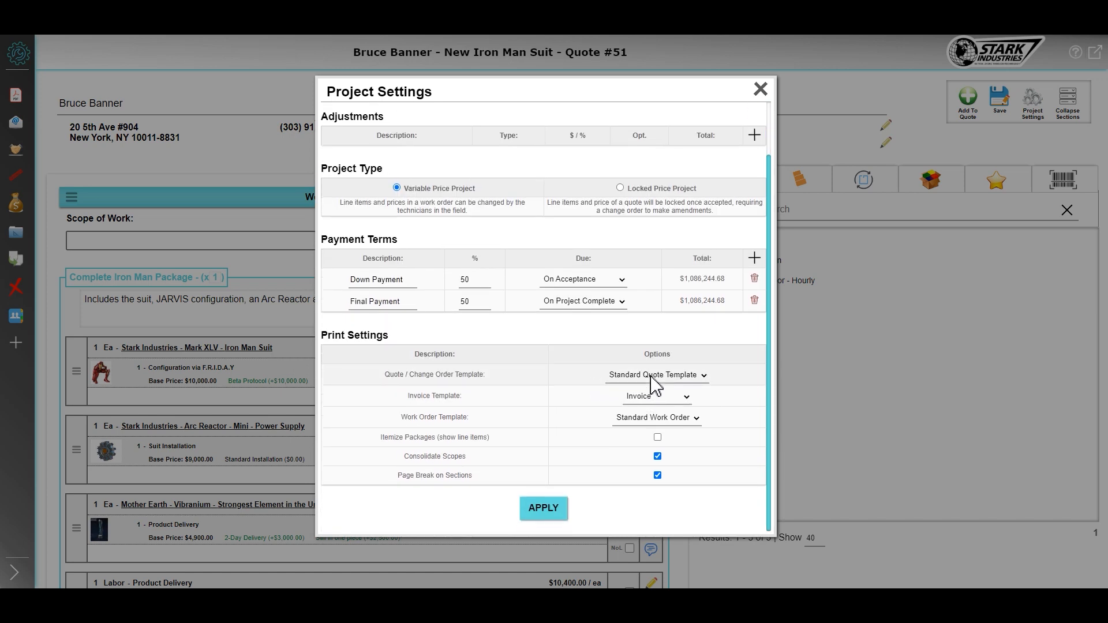
{"action": "left_click", "coordinate": [667, 381]}
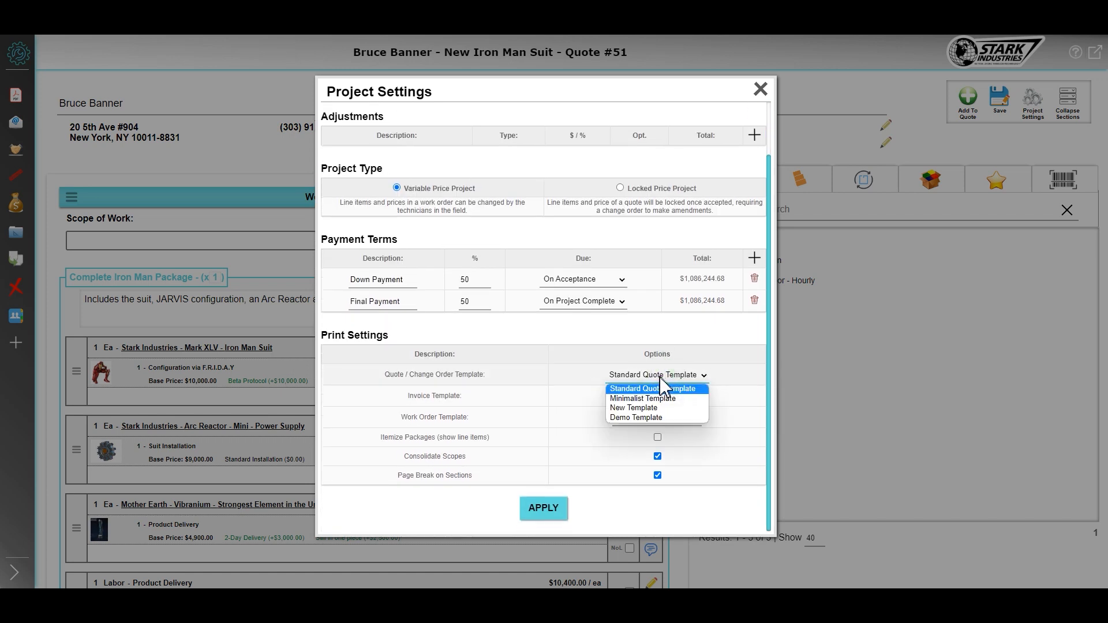
{"action": "left_click", "coordinate": [644, 417]}
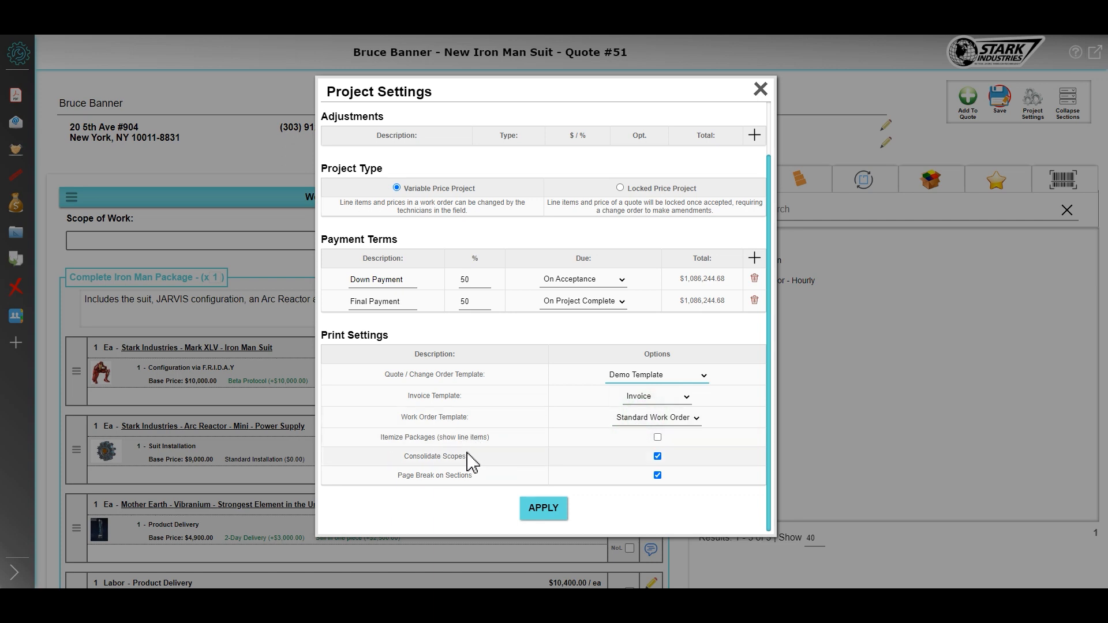
{"action": "left_click", "coordinate": [544, 509]}
Step: Enter "We will install your new Iron Man suit in your workshop." as the Workshop section's scope of work and save the quote
{"action": "mouse_move", "coordinate": [20, 111]}
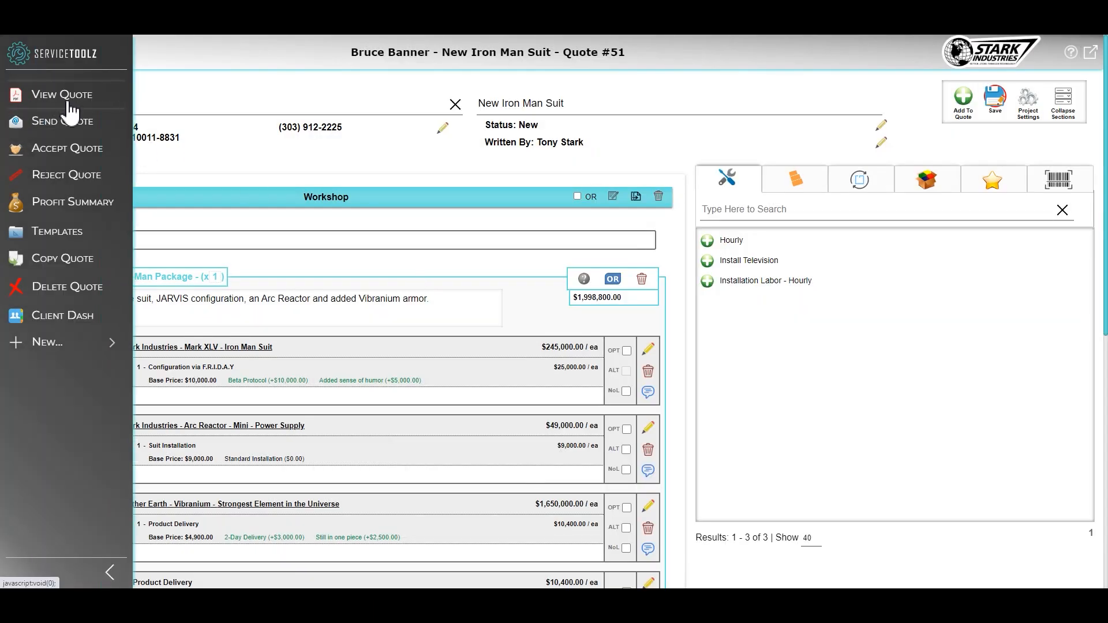
{"action": "left_click", "coordinate": [198, 243]}
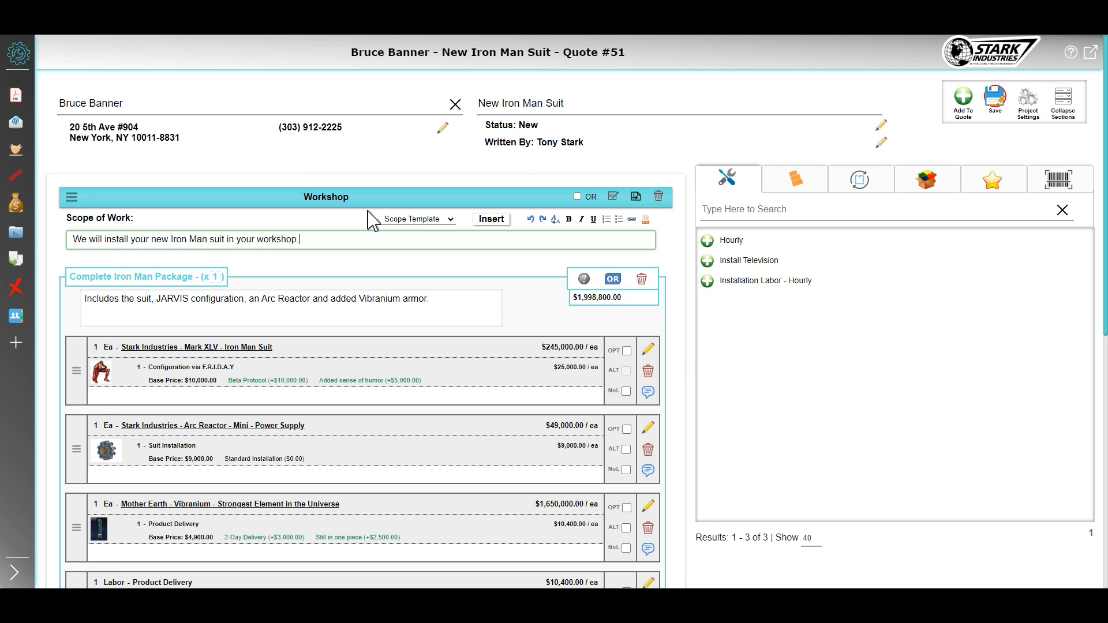
{"action": "left_click", "coordinate": [994, 102]}
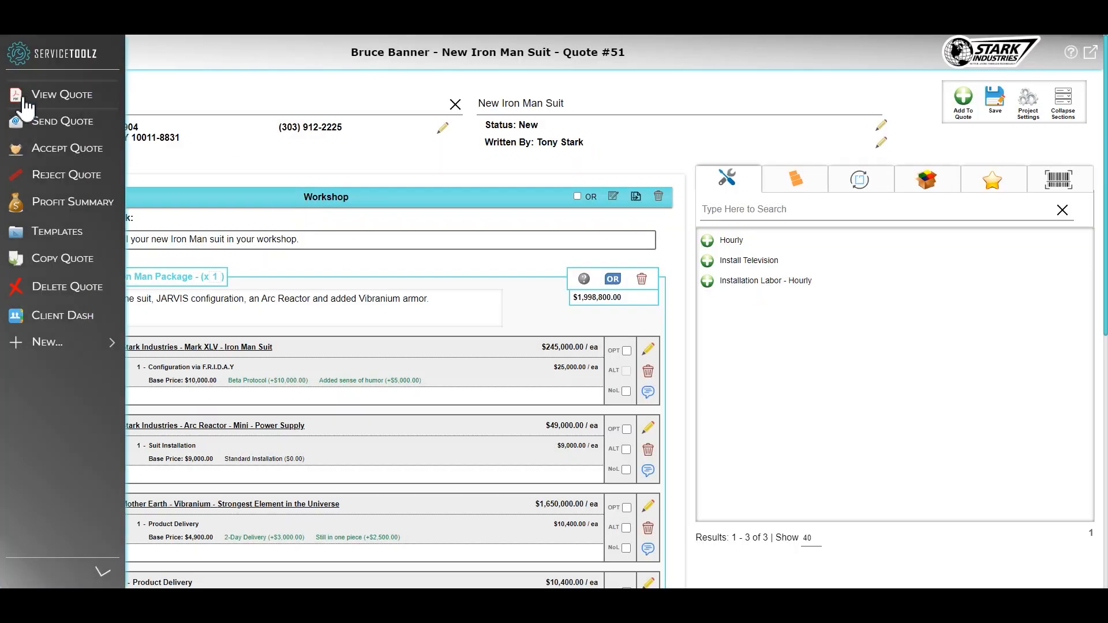
Step: View the printable quote and examine its cover page, descriptions of work, package block and line items
{"action": "left_click", "coordinate": [48, 96]}
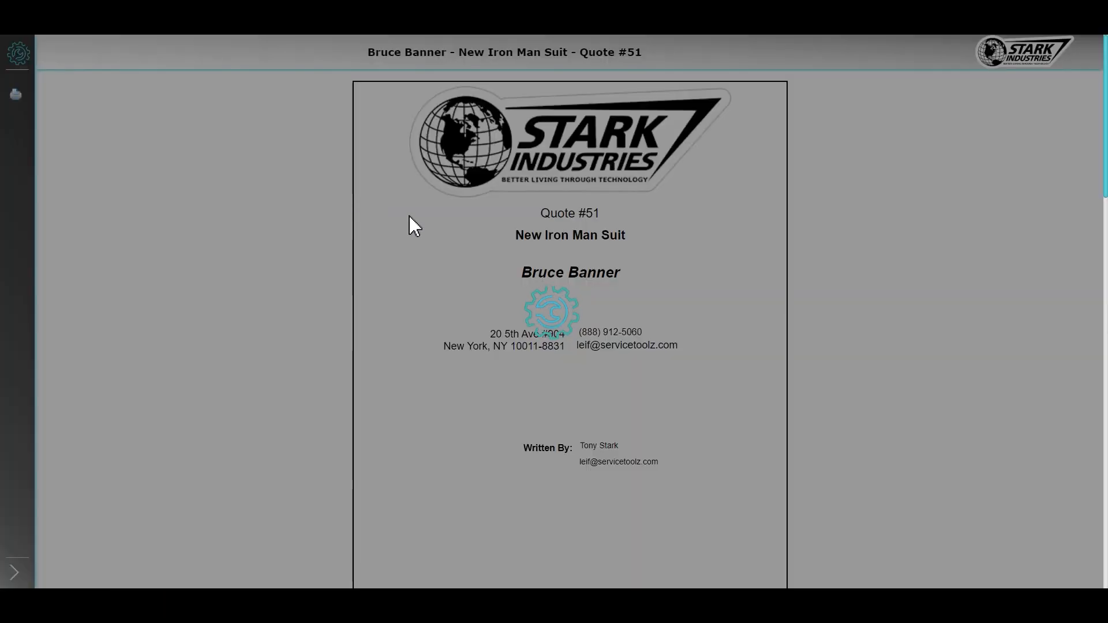
{"action": "scroll", "coordinate": [584, 367], "scroll_direction": "down", "scroll_amount": 9}
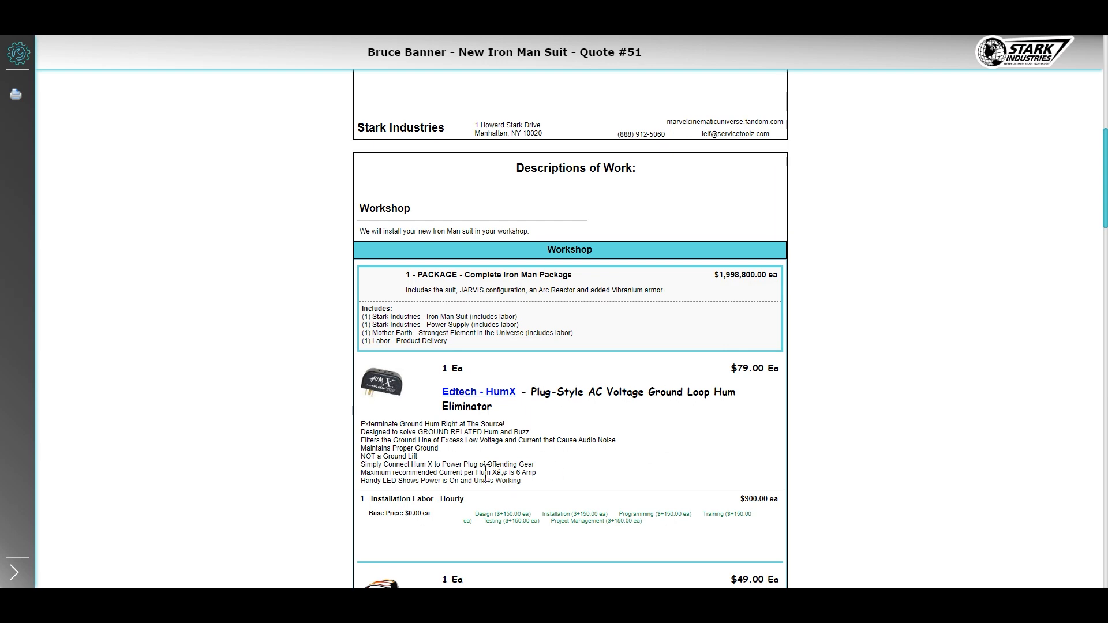
{"action": "scroll", "coordinate": [486, 465], "scroll_direction": "down", "scroll_amount": 2}
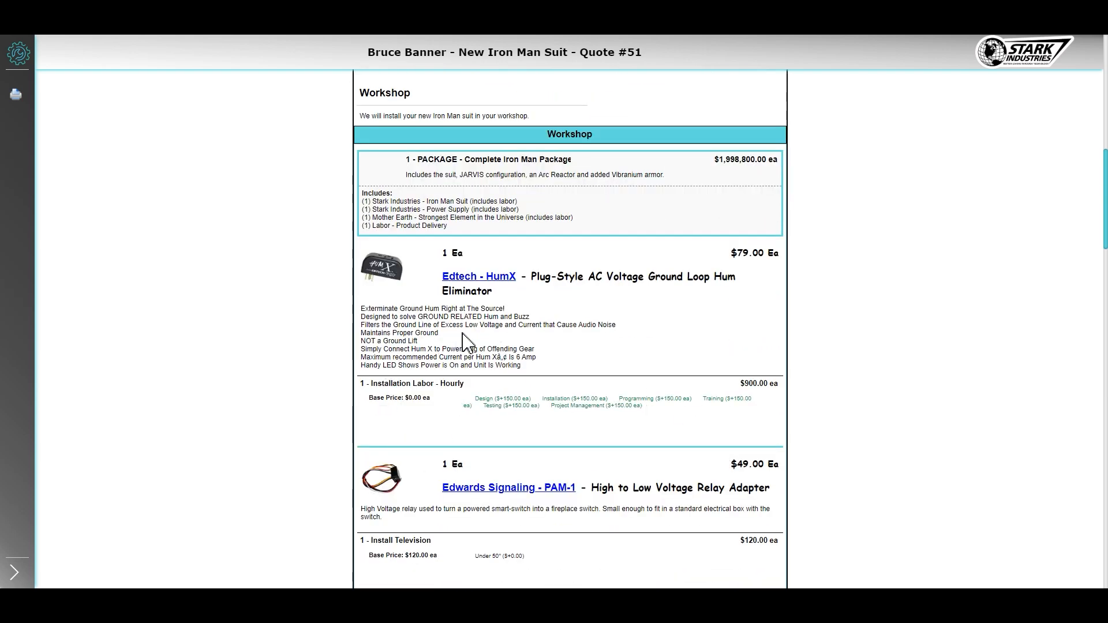
{"action": "scroll", "coordinate": [466, 341], "scroll_direction": "up", "scroll_amount": 2}
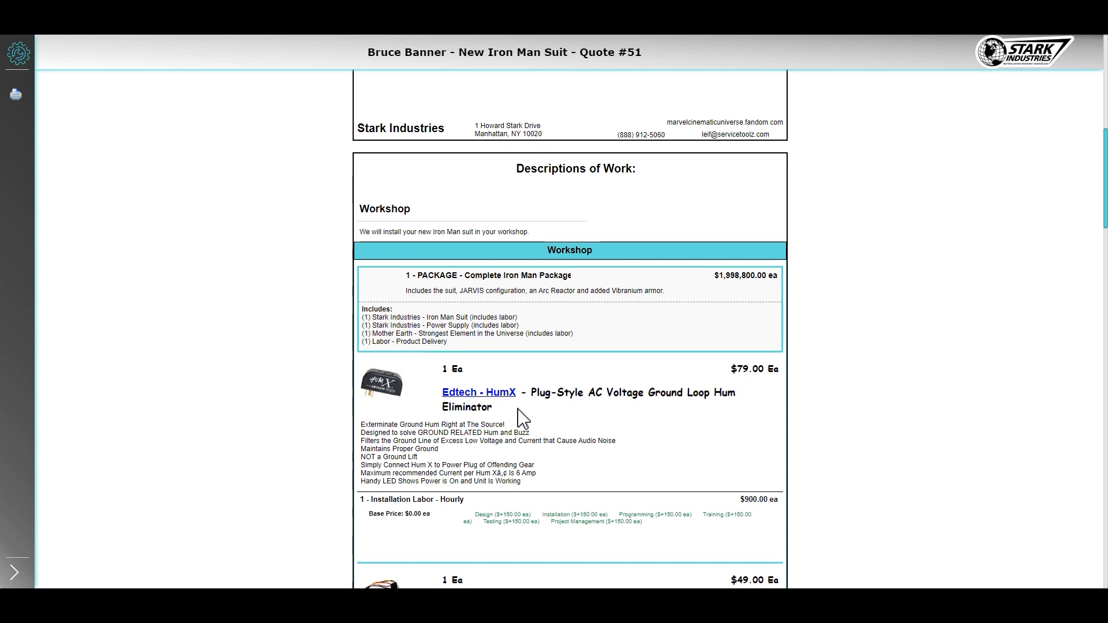
{"action": "scroll", "coordinate": [521, 418], "scroll_direction": "up", "scroll_amount": 1}
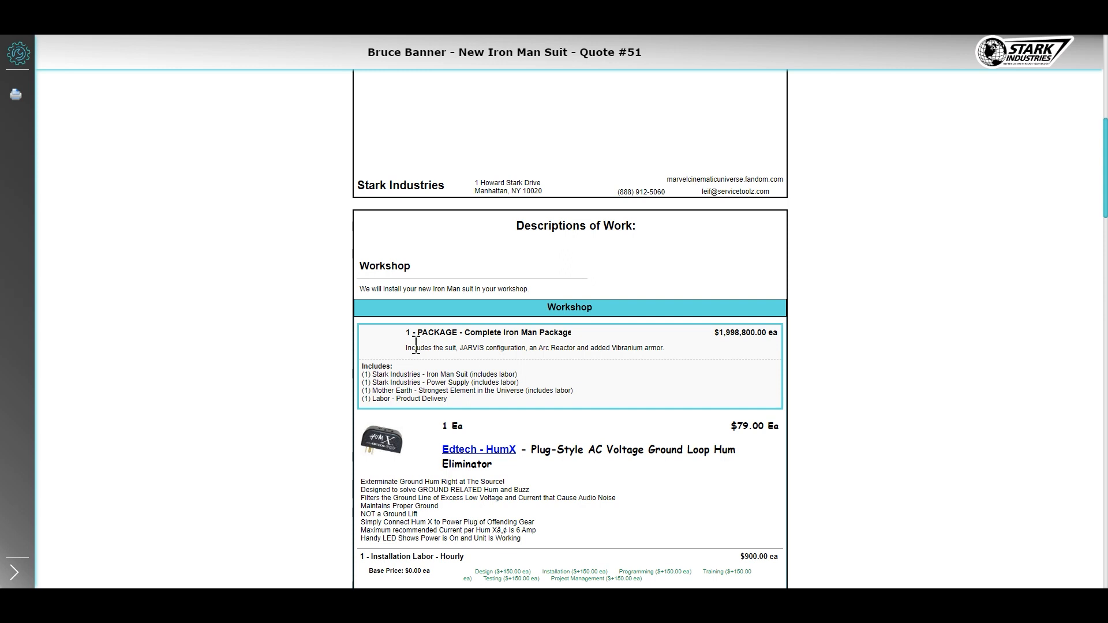
Step: Return to the quote and enable Itemize Packages (show line items) in its Project Settings print options, applying the change
{"action": "scroll", "coordinate": [415, 346], "scroll_direction": "down", "scroll_amount": 1}
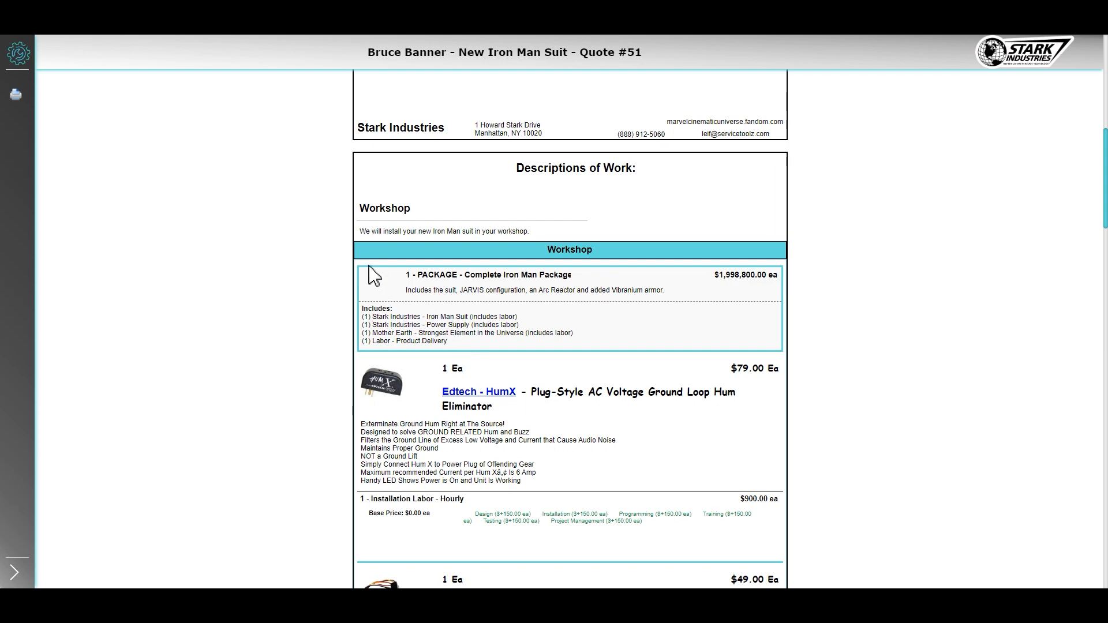
{"action": "left_click", "coordinate": [188, 11]}
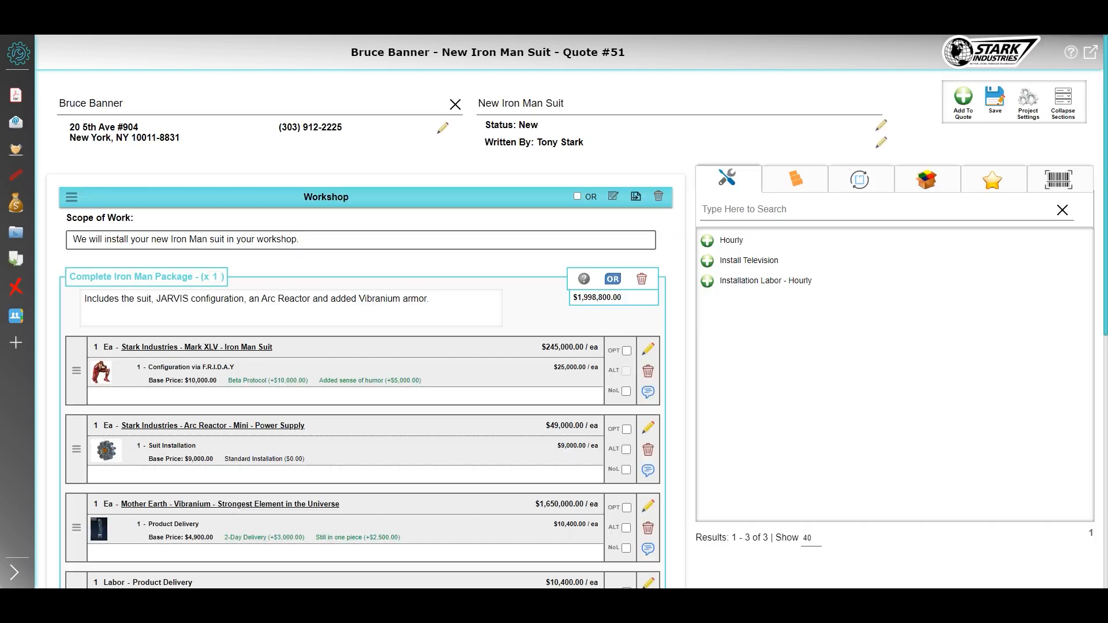
{"action": "left_click", "coordinate": [1028, 102]}
{"action": "scroll", "coordinate": [659, 417], "scroll_direction": "down", "scroll_amount": 1}
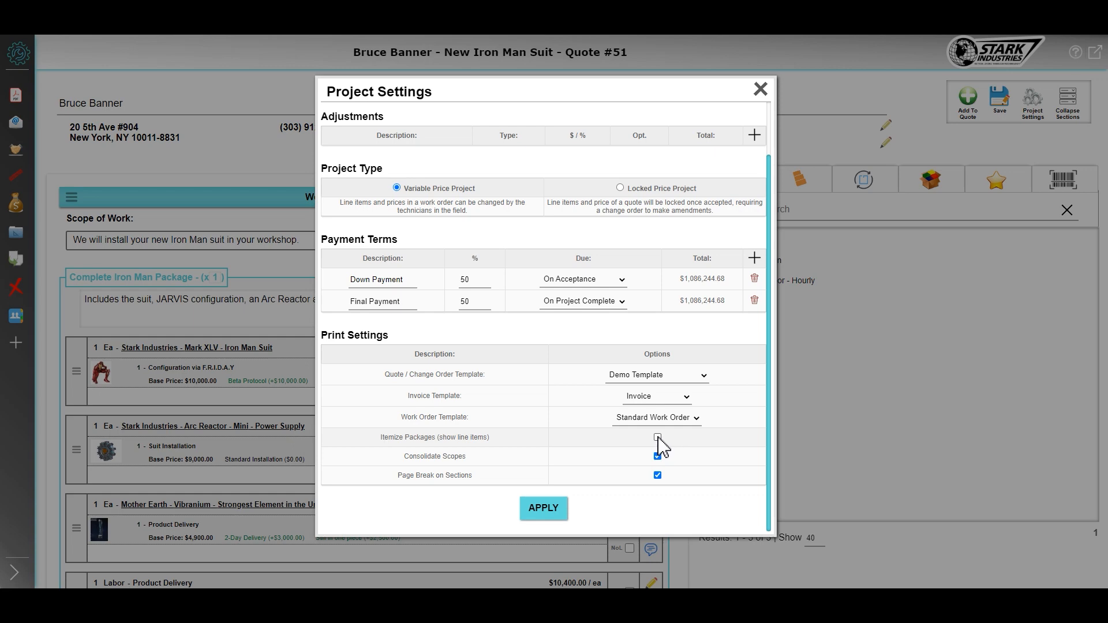
{"action": "left_click", "coordinate": [658, 438]}
{"action": "left_click", "coordinate": [552, 508]}
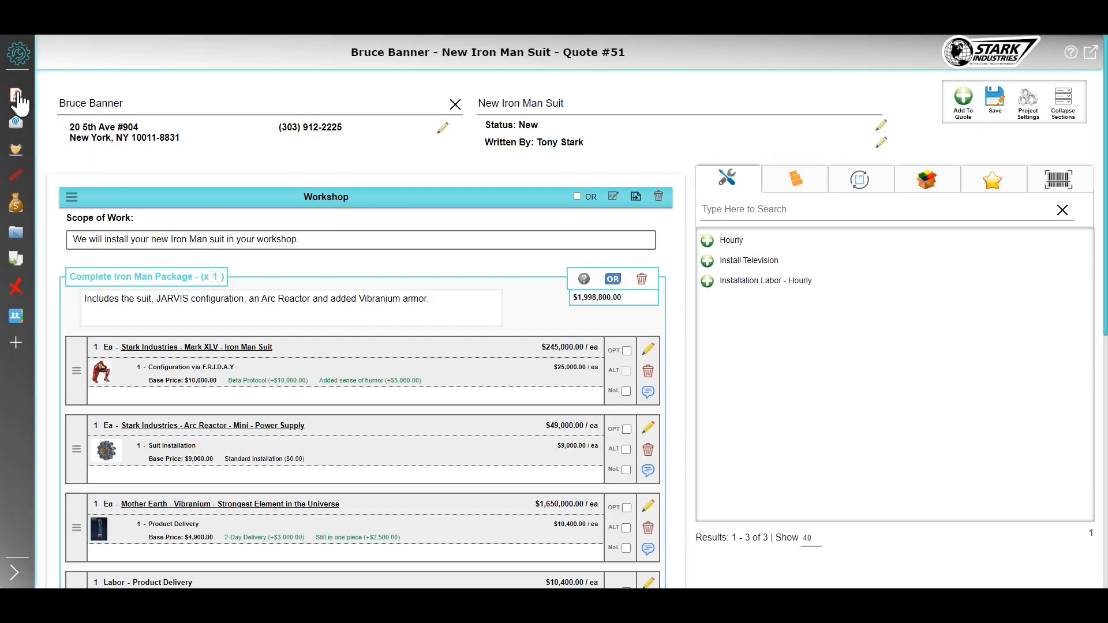
Step: View the printable quote, examine the line items inside the Complete Iron Man Package block, and close the print view
{"action": "left_click", "coordinate": [68, 96]}
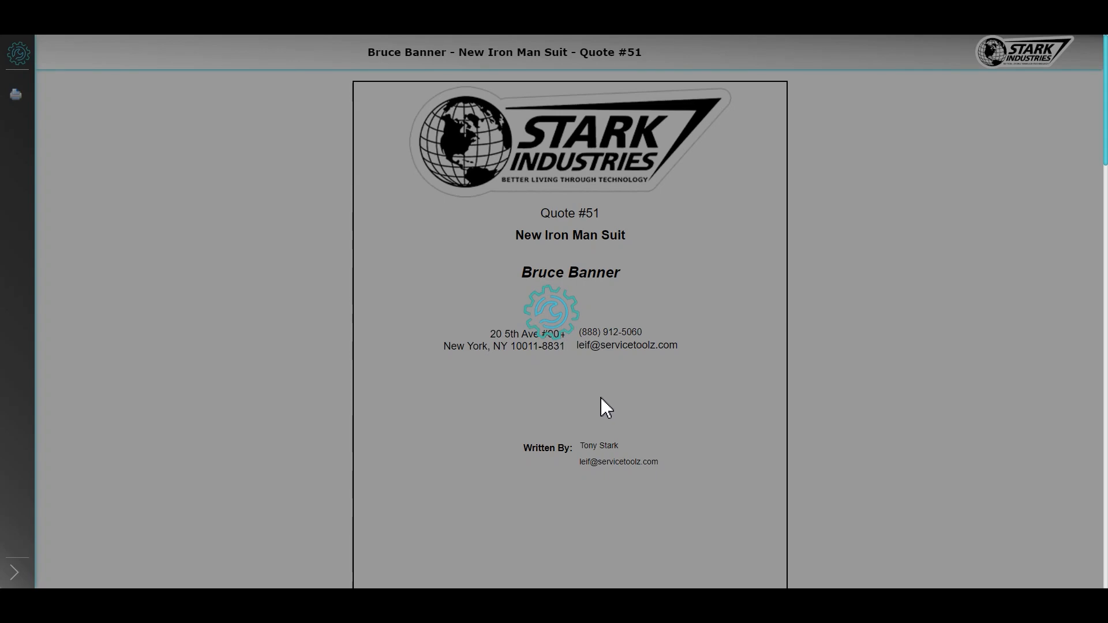
{"action": "scroll", "coordinate": [614, 379], "scroll_direction": "down", "scroll_amount": 8}
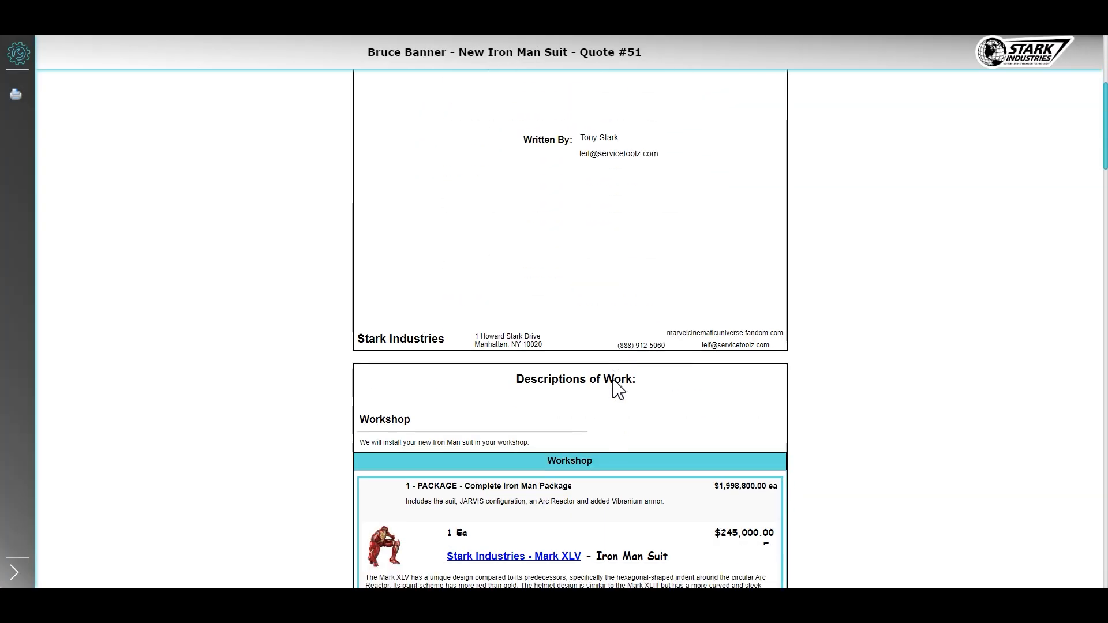
{"action": "scroll", "coordinate": [616, 387], "scroll_direction": "down", "scroll_amount": 1}
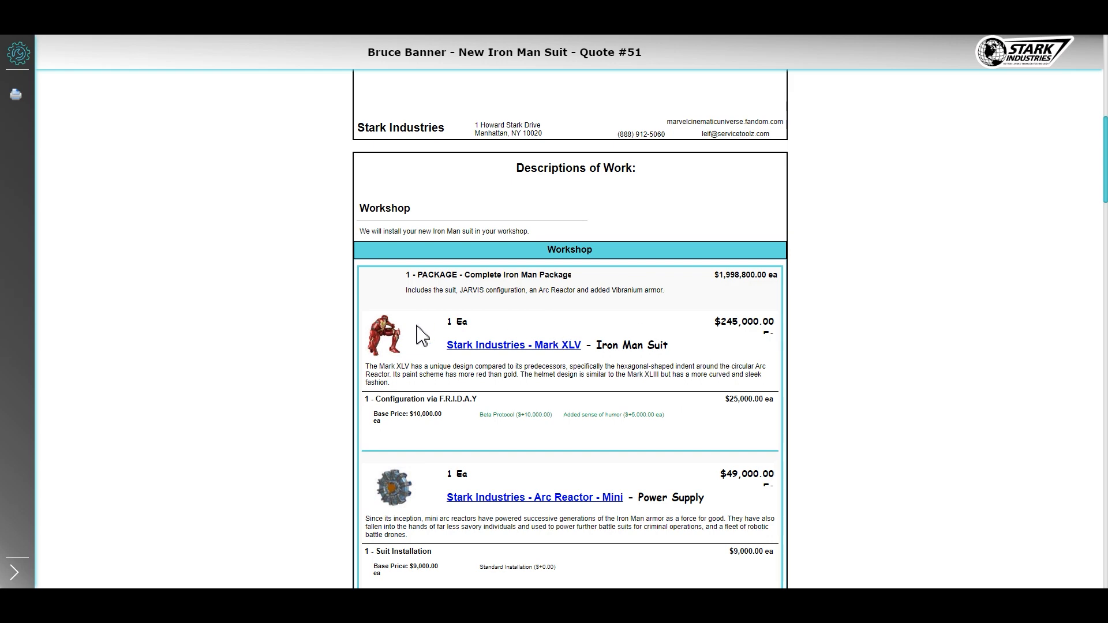
{"action": "scroll", "coordinate": [439, 396], "scroll_direction": "down", "scroll_amount": 3}
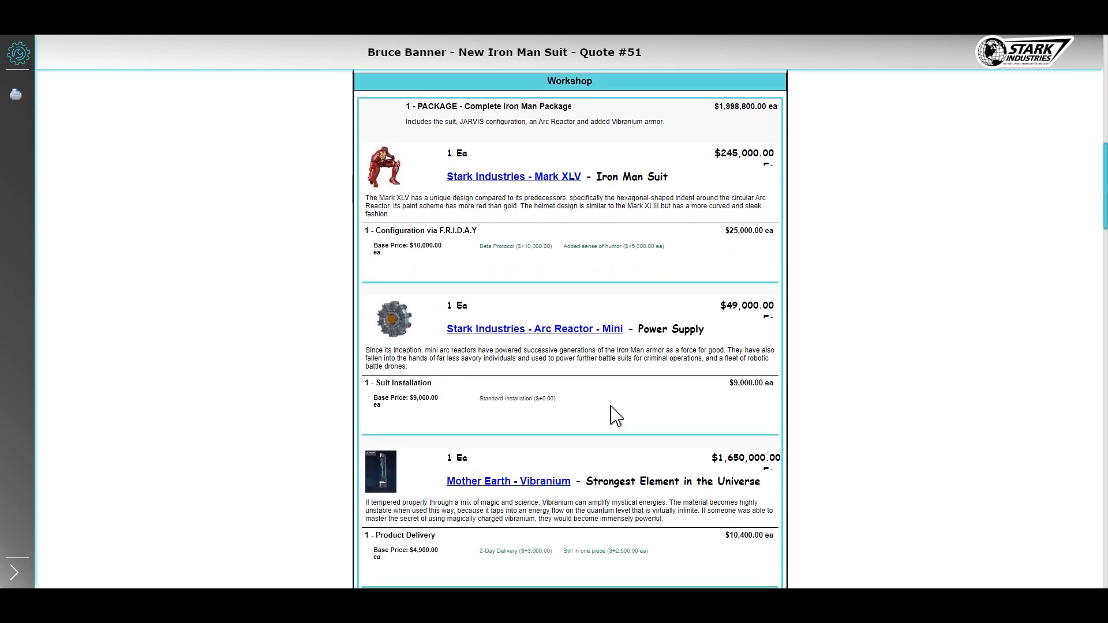
{"action": "scroll", "coordinate": [614, 415], "scroll_direction": "up", "scroll_amount": 5}
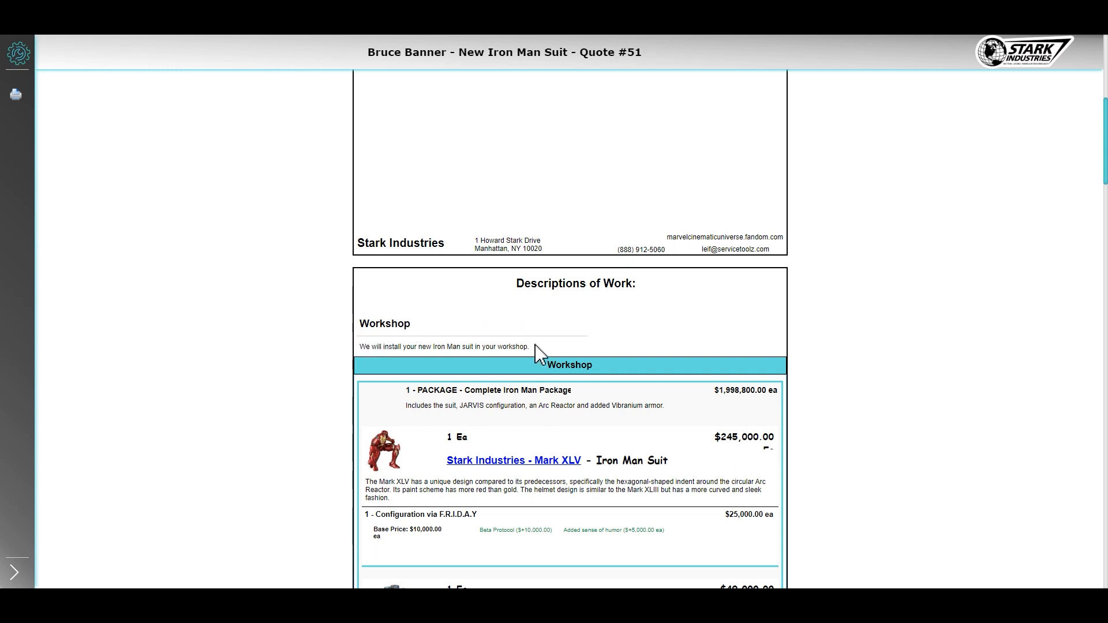
{"action": "key", "text": "ctrl+w"}
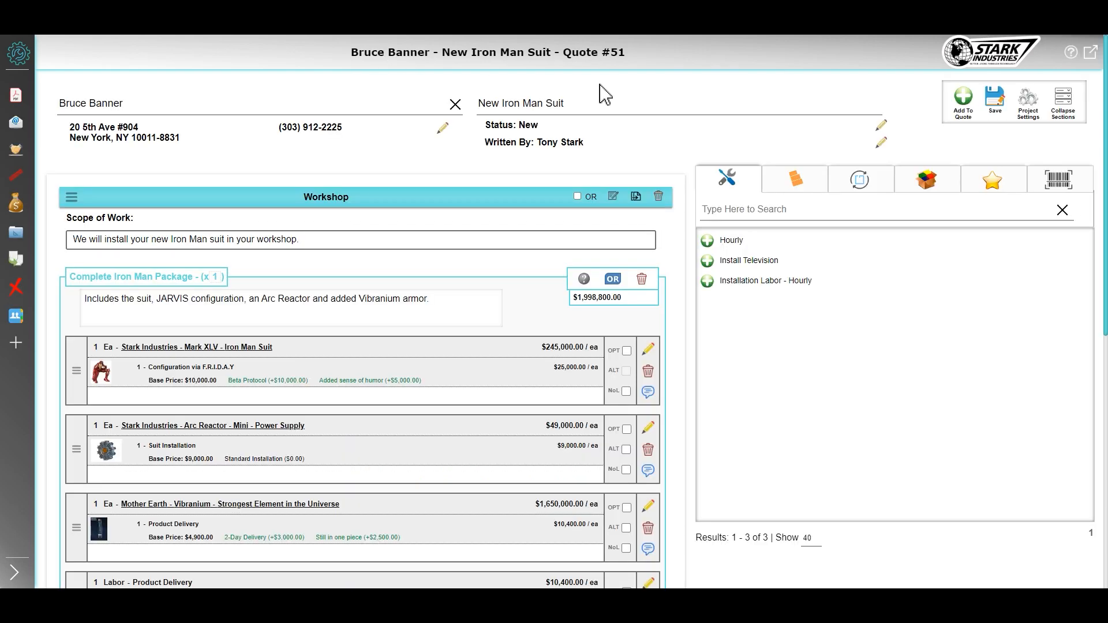
Step: Turn off Consolidate Scopes in the quote's Project Settings print options and apply the change
{"action": "left_click", "coordinate": [1029, 102]}
{"action": "scroll", "coordinate": [695, 386], "scroll_direction": "down", "scroll_amount": 1}
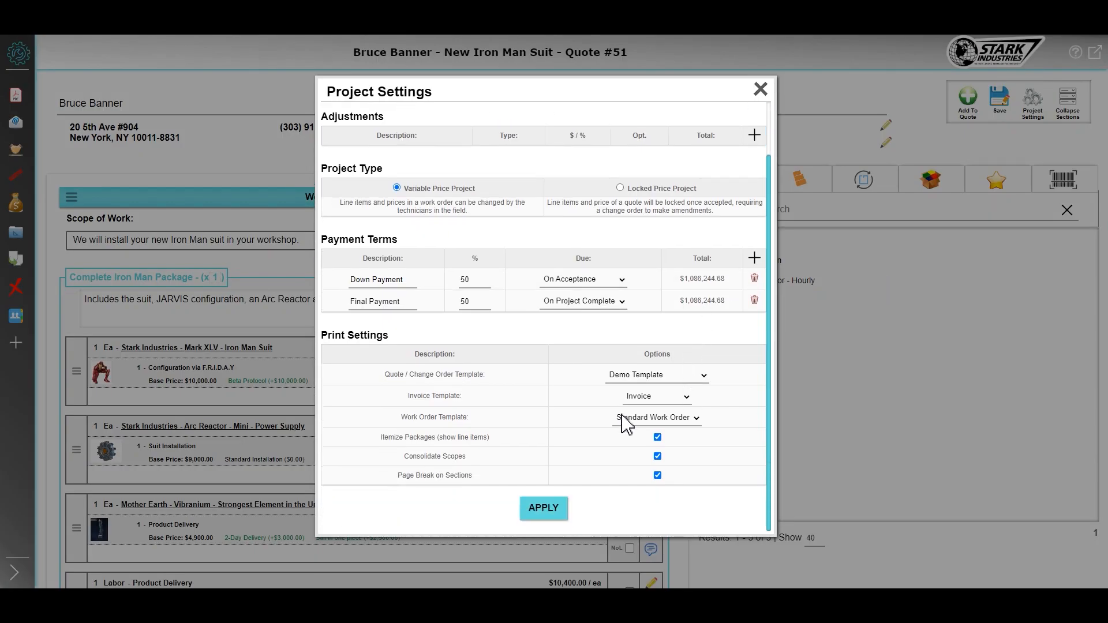
{"action": "left_click", "coordinate": [658, 457]}
{"action": "left_click", "coordinate": [543, 509]}
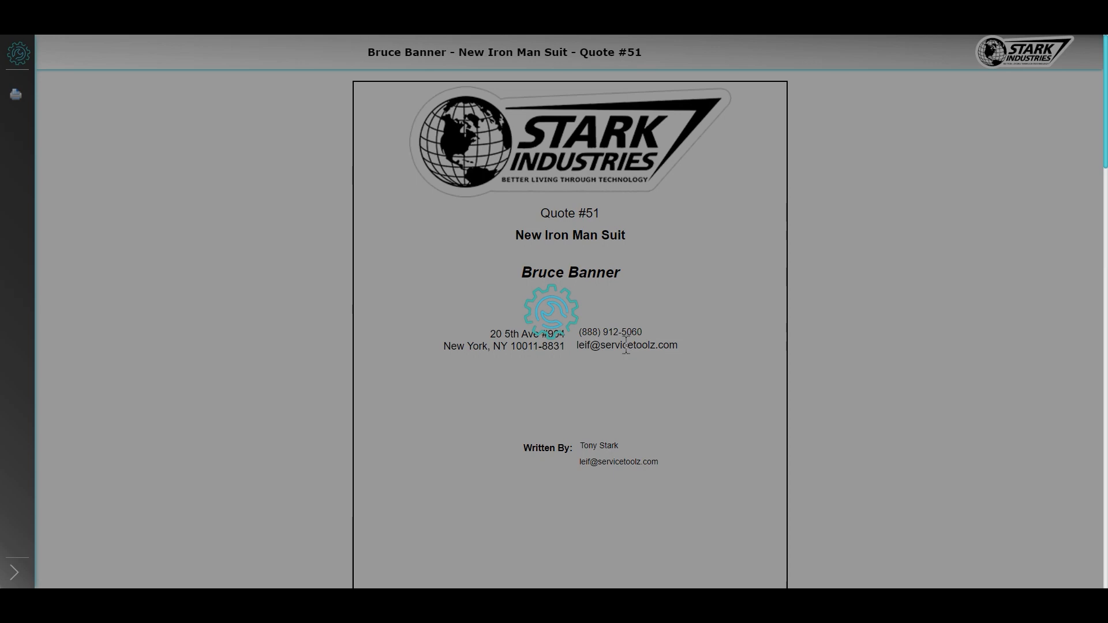
Step: Examine where the scope of work prints in the Workshop section of the printable quote, and return to the cover page
{"action": "scroll", "coordinate": [628, 349], "scroll_direction": "down", "scroll_amount": 5}
{"action": "scroll", "coordinate": [628, 349], "scroll_direction": "down", "scroll_amount": 2}
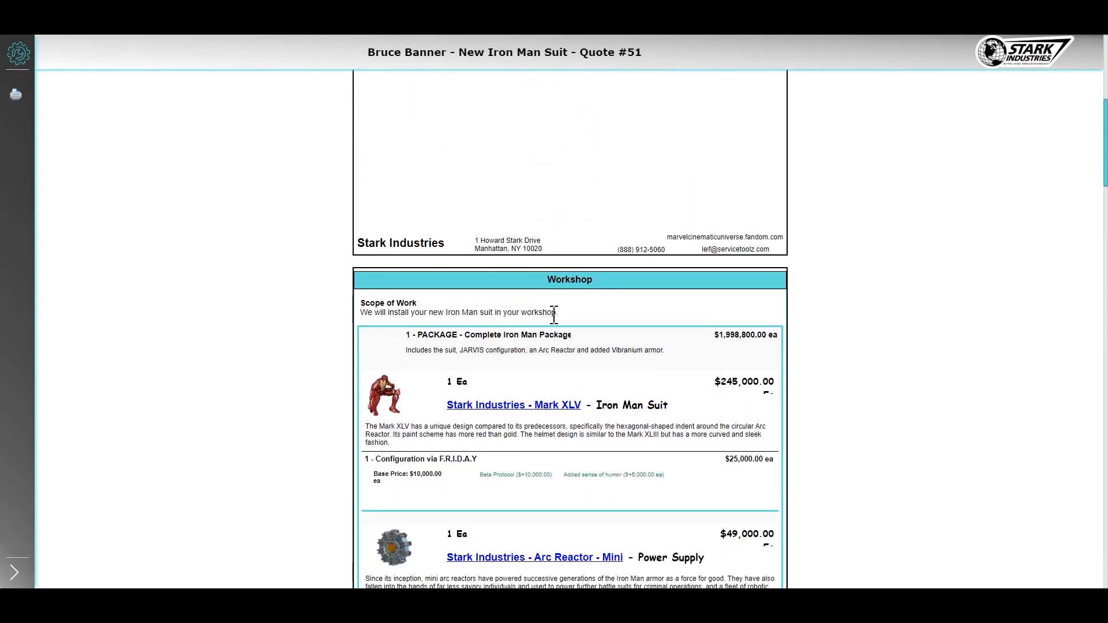
{"action": "scroll", "coordinate": [312, 274], "scroll_direction": "up", "scroll_amount": 4}
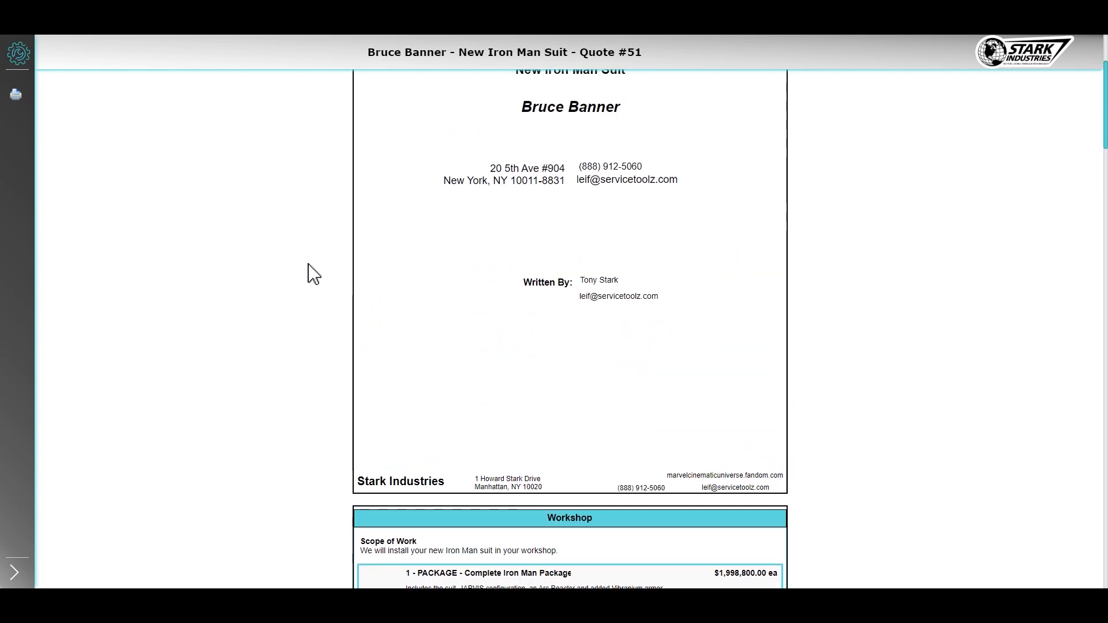
{"action": "scroll", "coordinate": [312, 274], "scroll_direction": "up", "scroll_amount": 3}
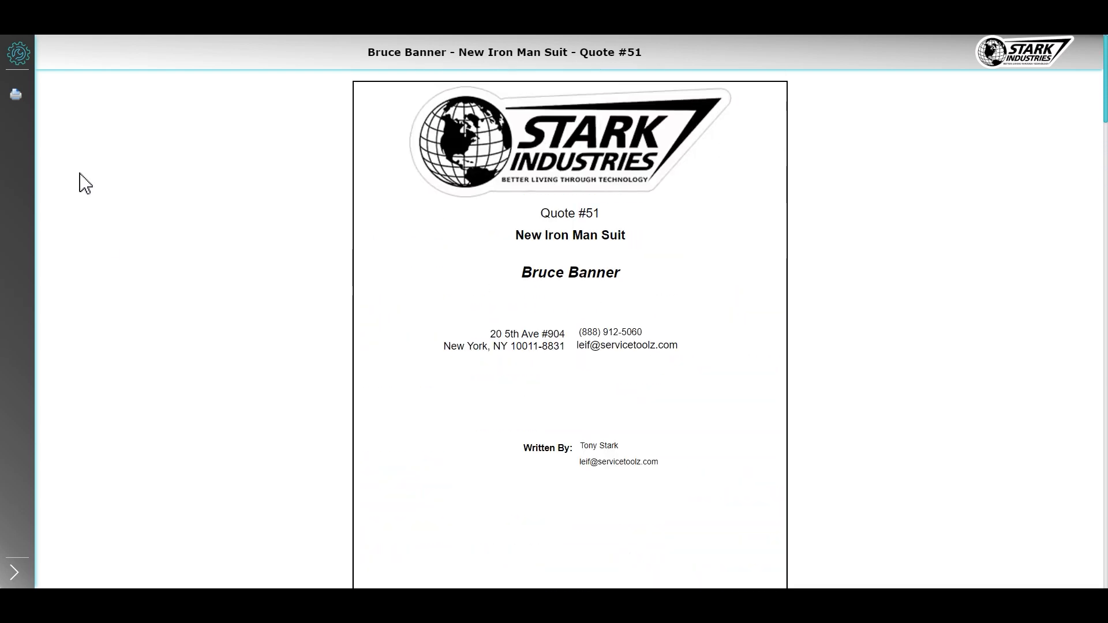